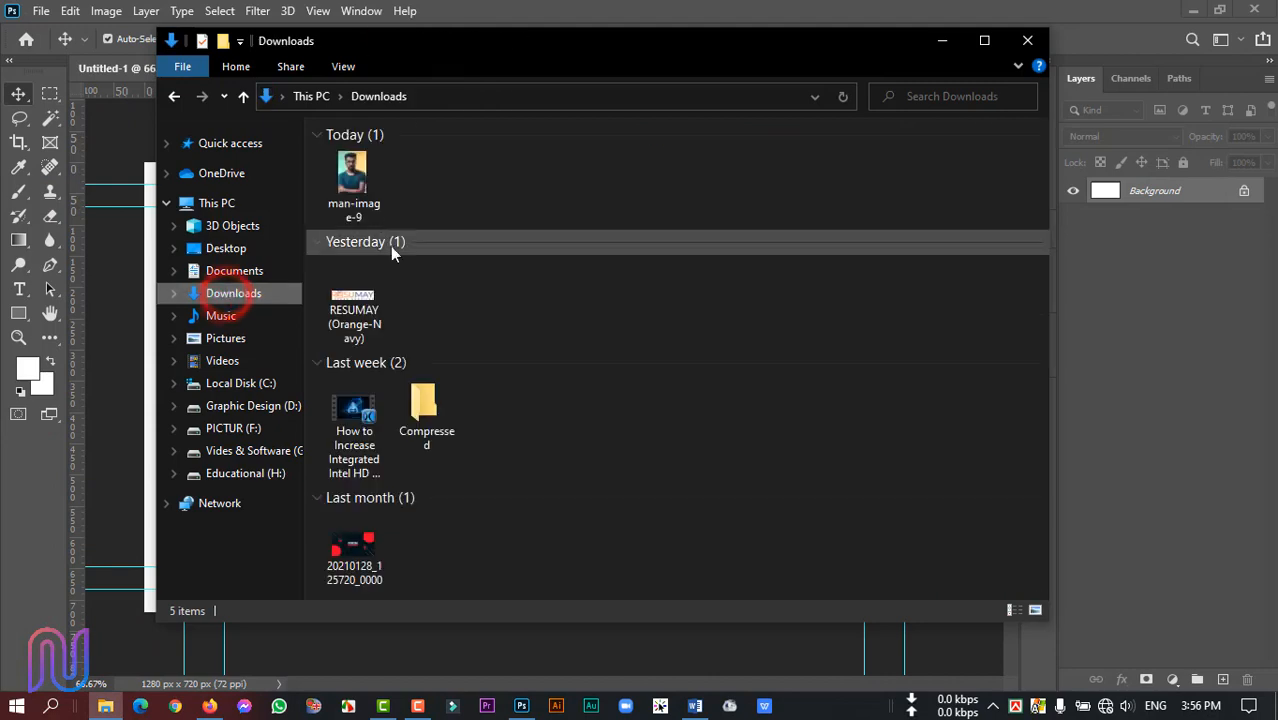
Step: Open man-image-9 from the Downloads folder as its own document in Photoshop and unlock its background layer
left_click_drag(449, 40, 349, 308)
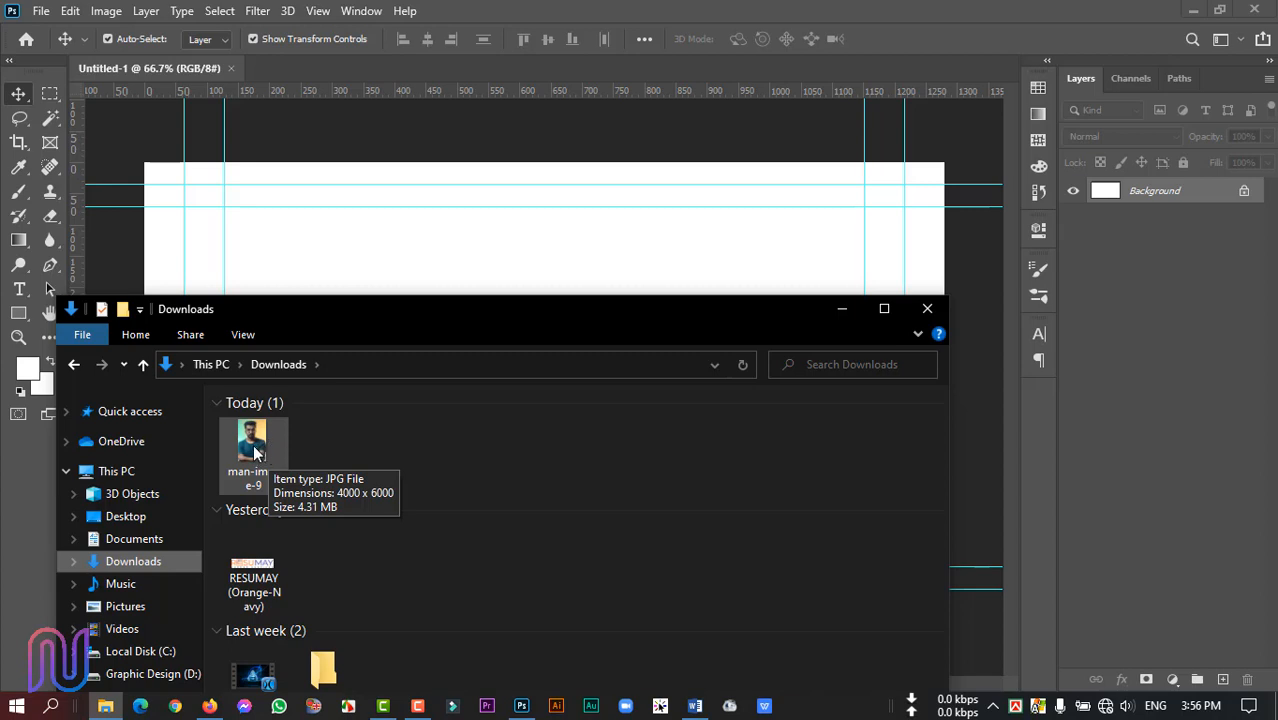
left_click_drag(255, 441, 311, 66)
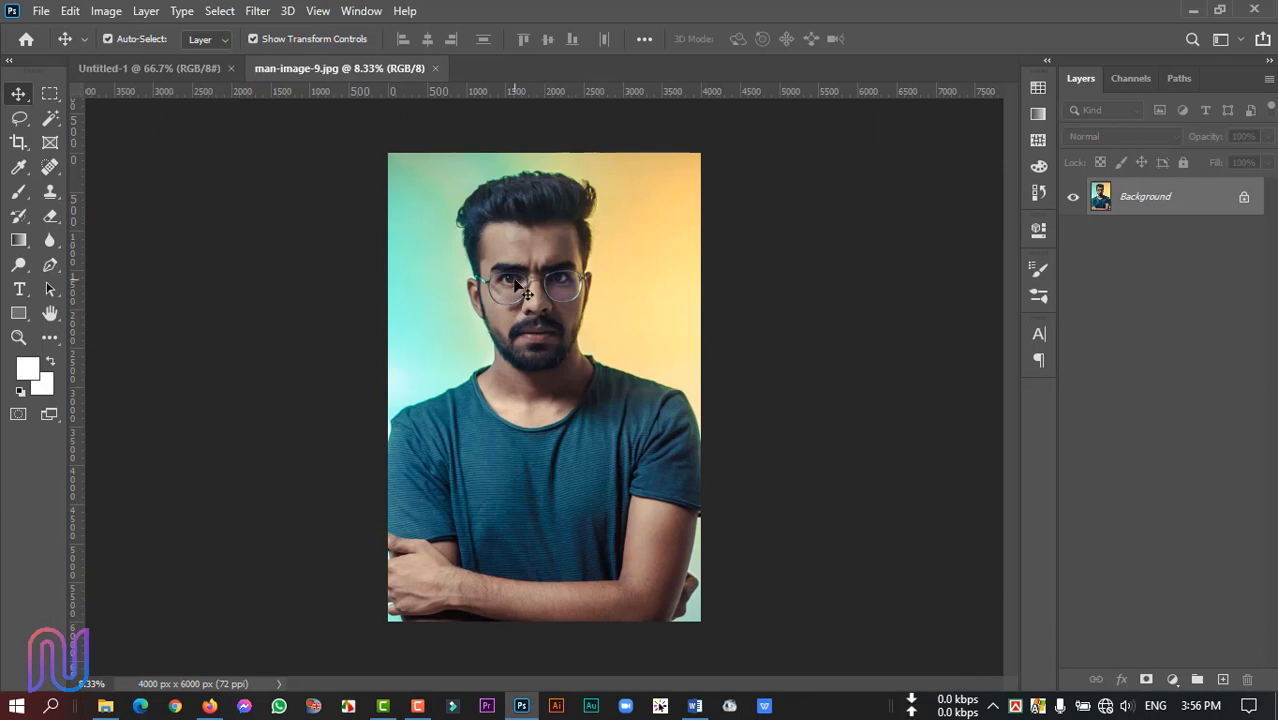
left_click(513, 281)
left_click(1244, 200)
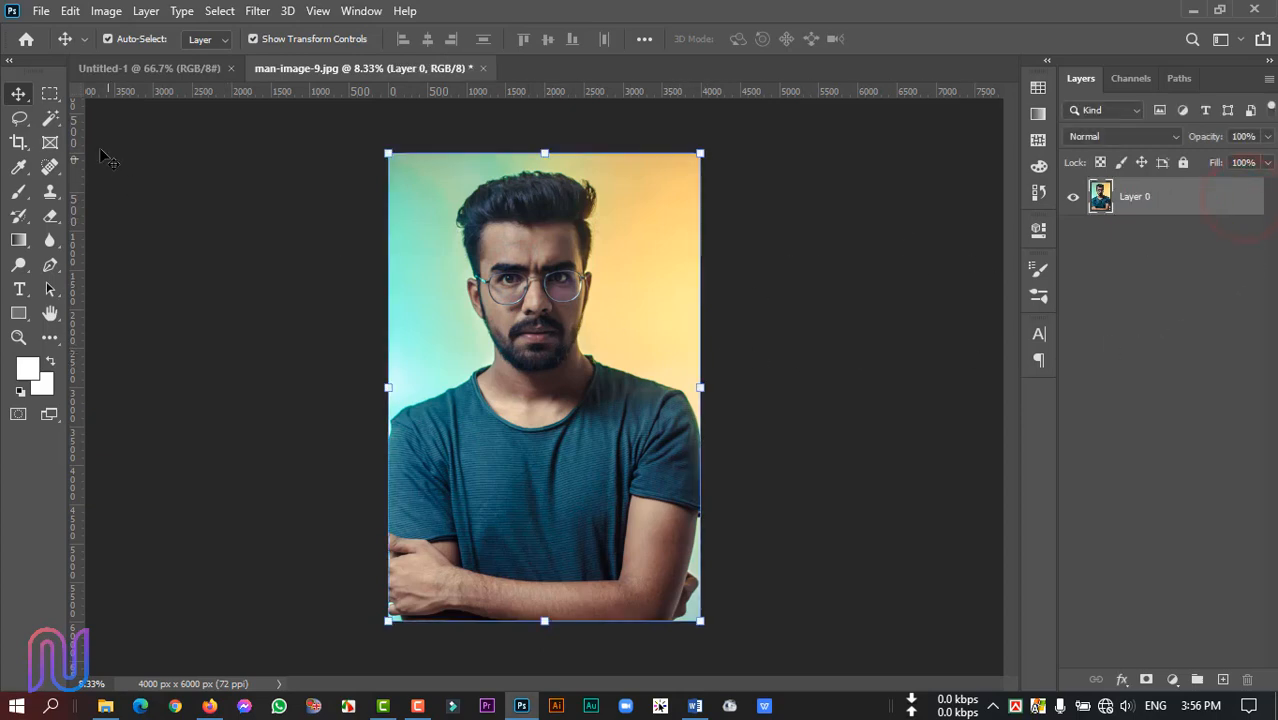
Step: Create a new portrait document 4 by 5 centimeters at 300 pixels/inch in RGB Color with a white background
left_click(37, 11)
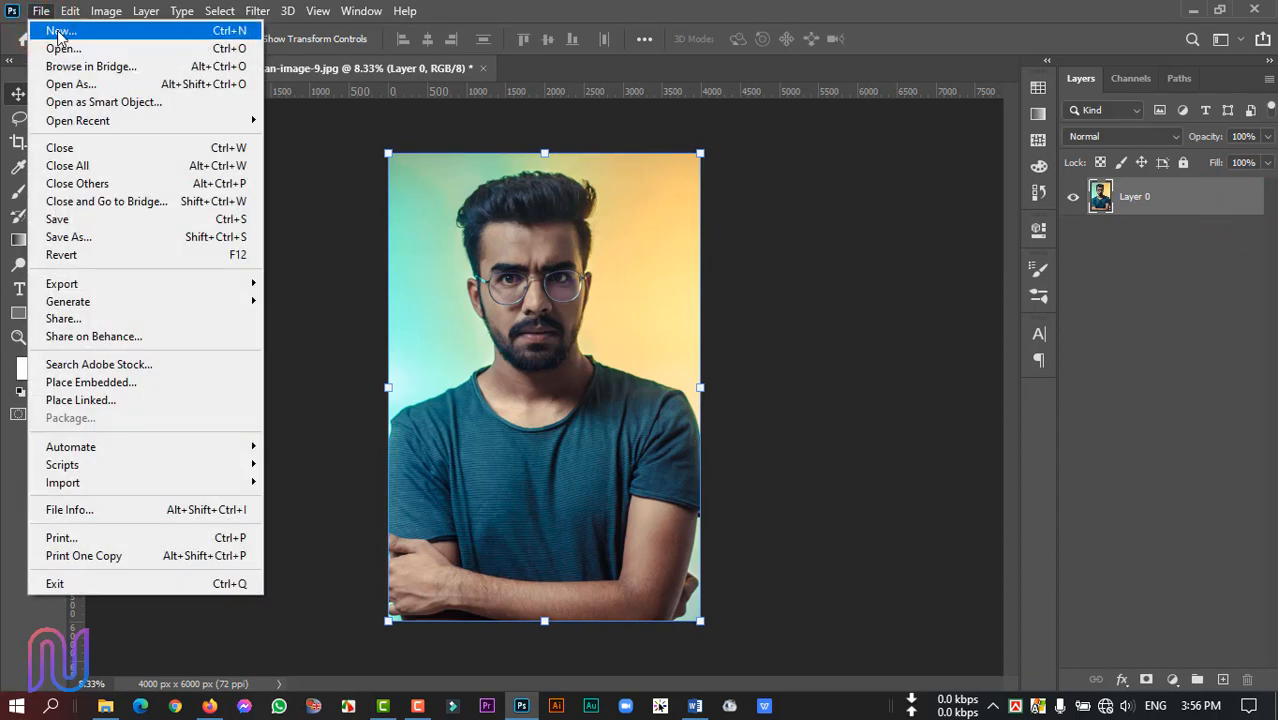
left_click(59, 32)
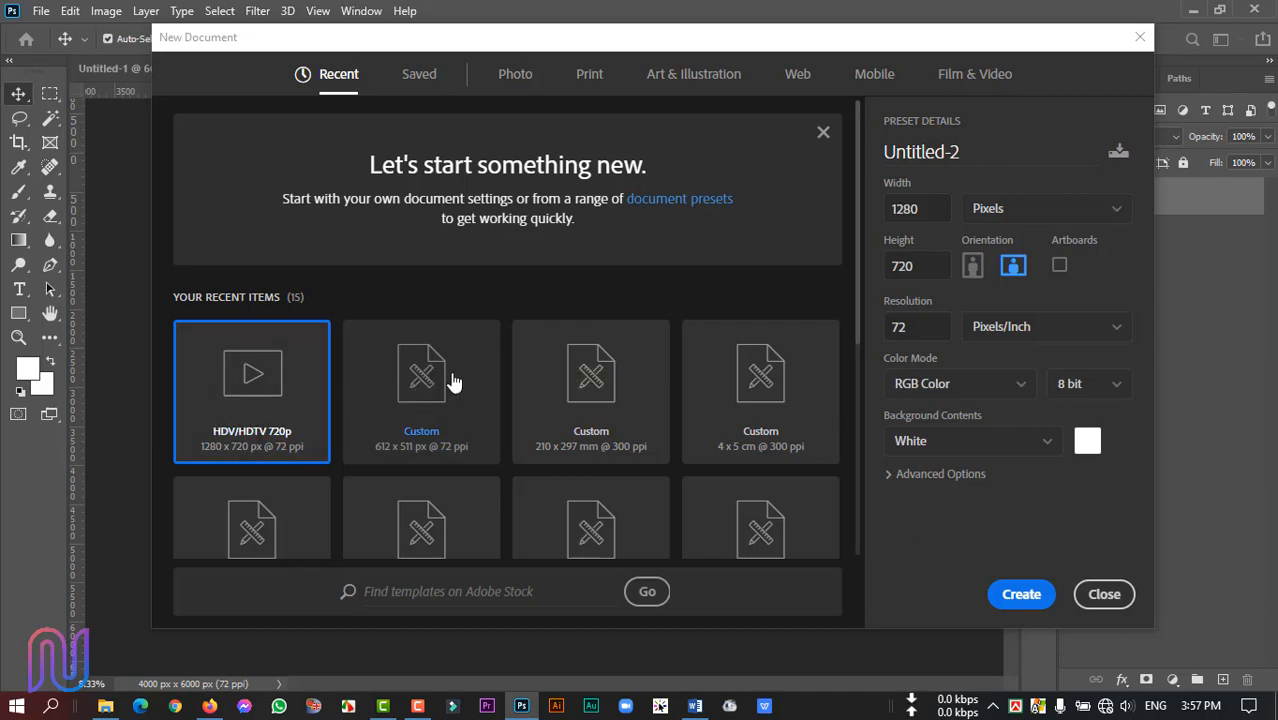
left_click(592, 381)
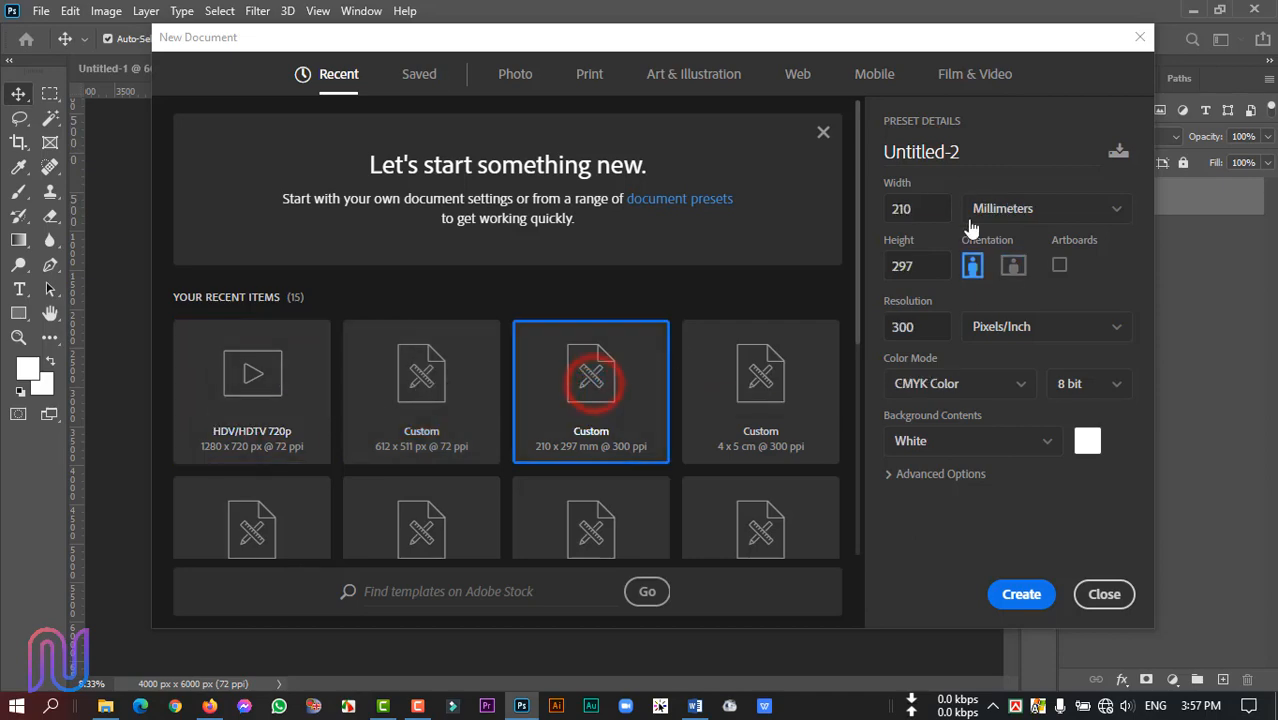
left_click(776, 372)
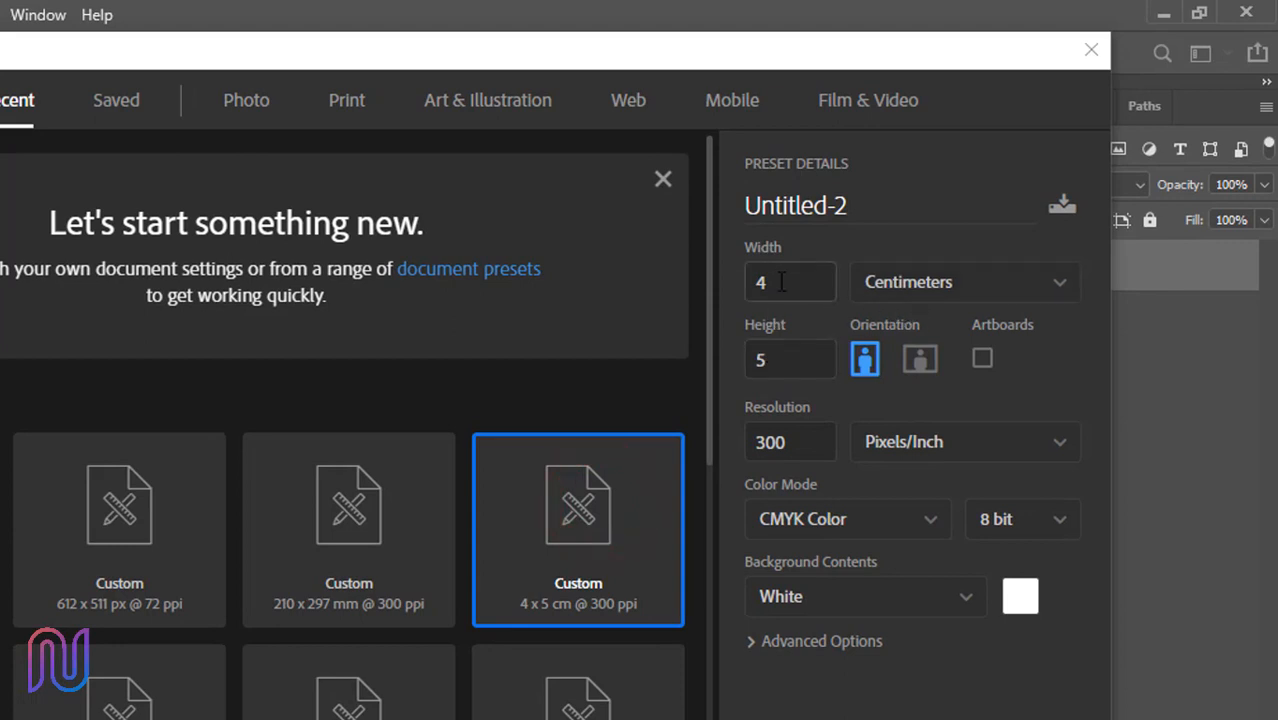
left_click(978, 281)
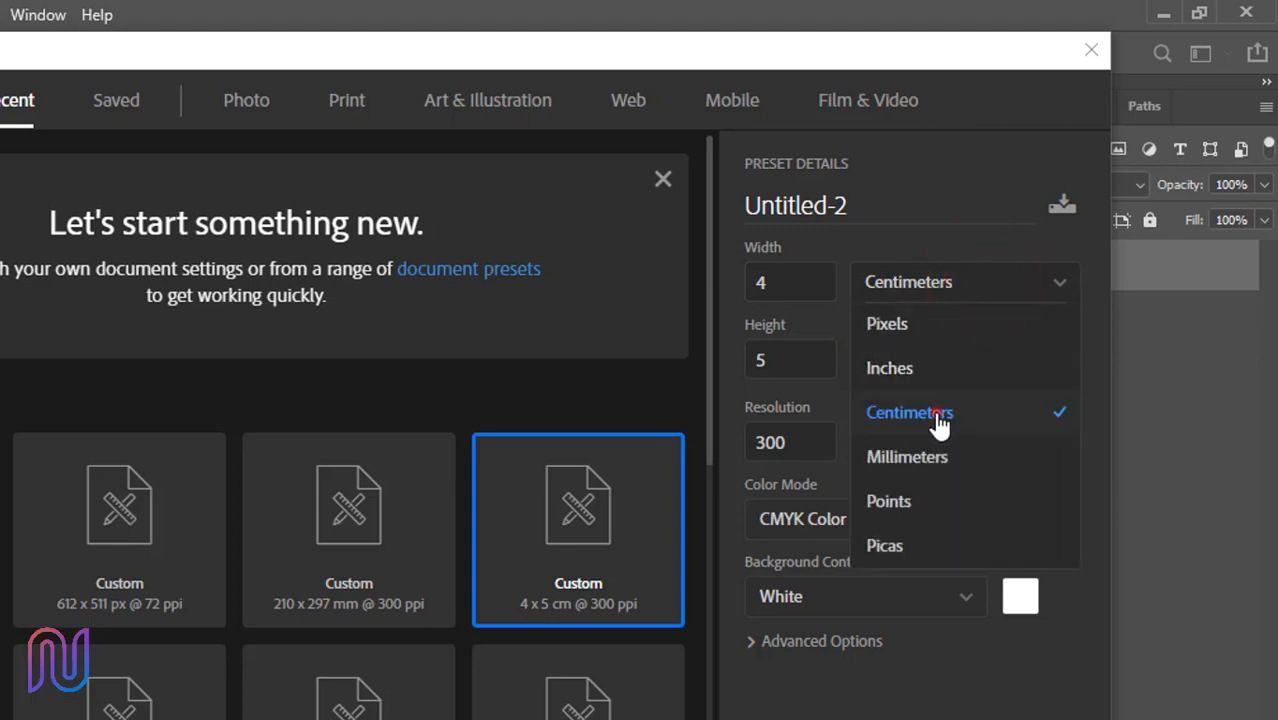
left_click(938, 412)
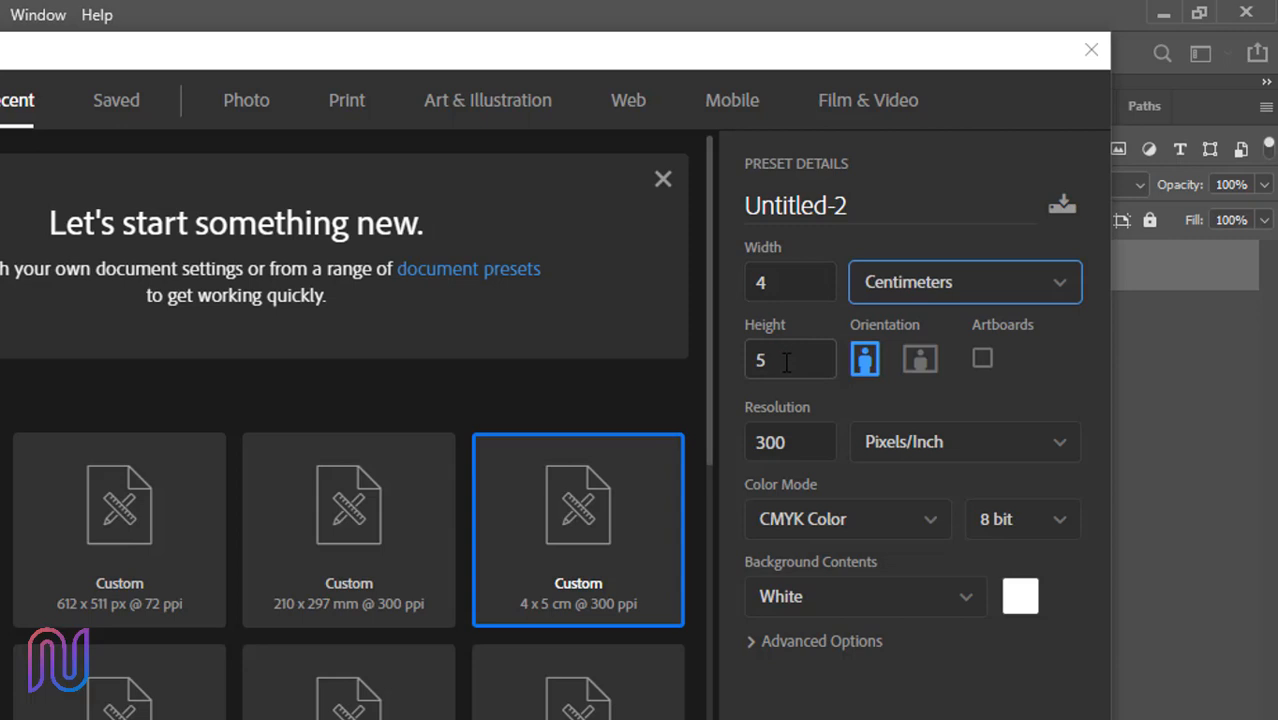
left_click_drag(795, 445, 757, 443)
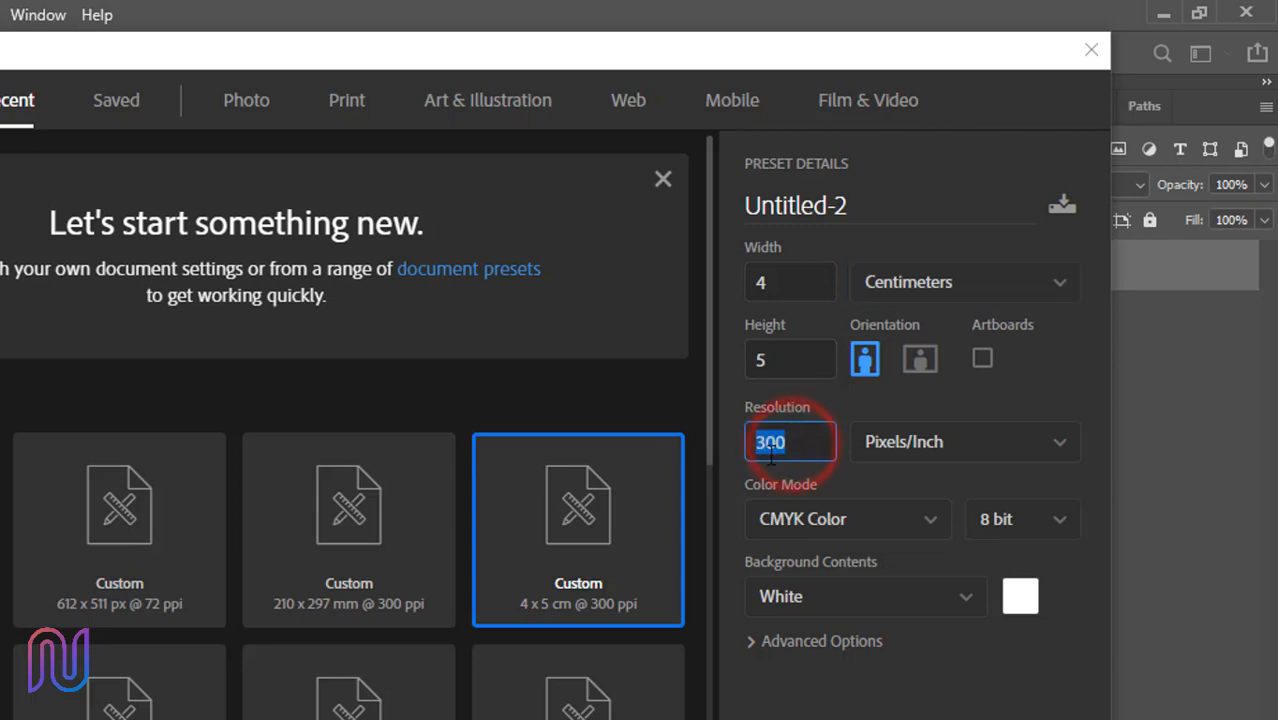
left_click(898, 528)
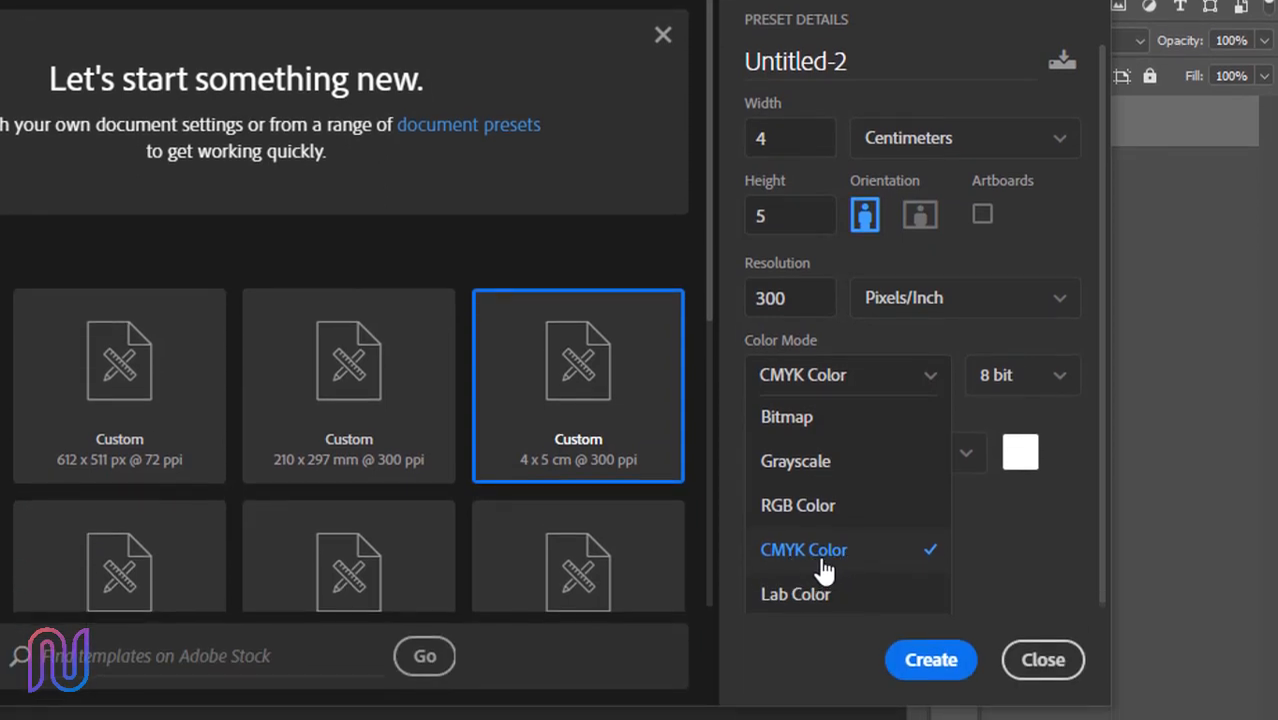
left_click(809, 498)
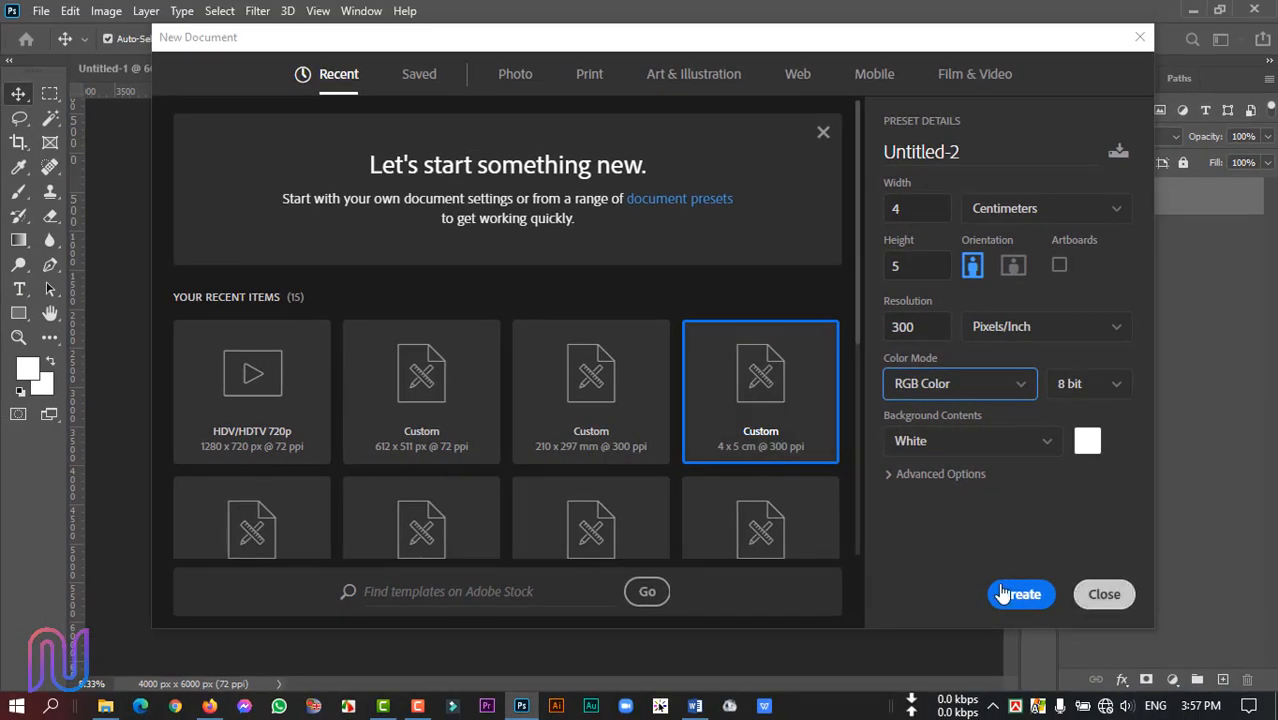
left_click(1021, 594)
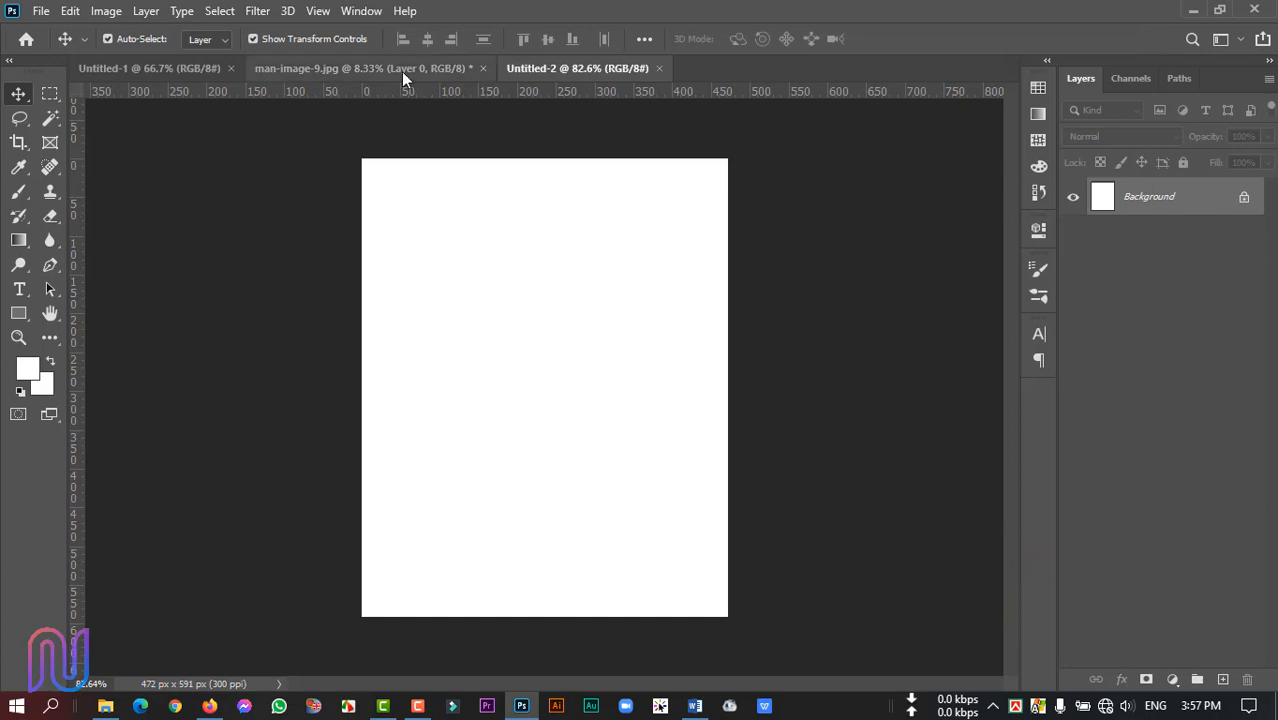
Step: Copy the portrait layer from man-image-9.jpg into the Untitled-2 document
left_click(400, 68)
left_click(545, 315)
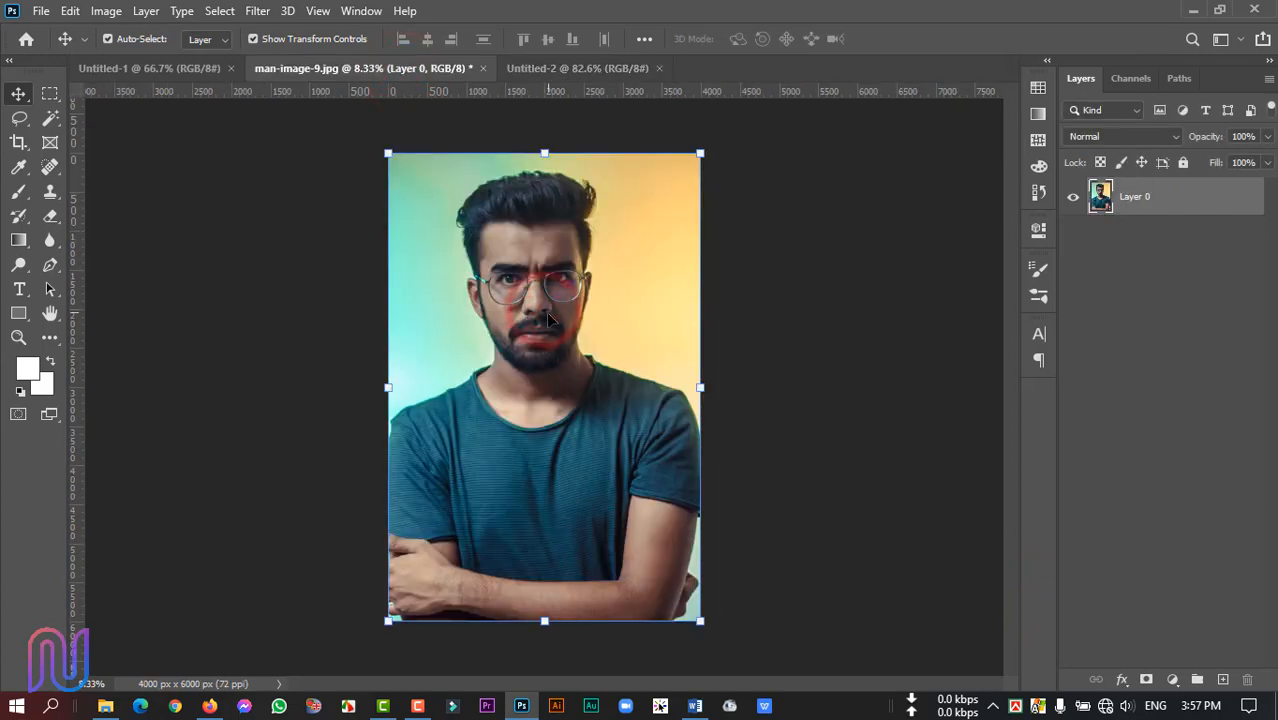
left_click_drag(558, 322, 531, 300)
scroll(527, 368, "down", 5)
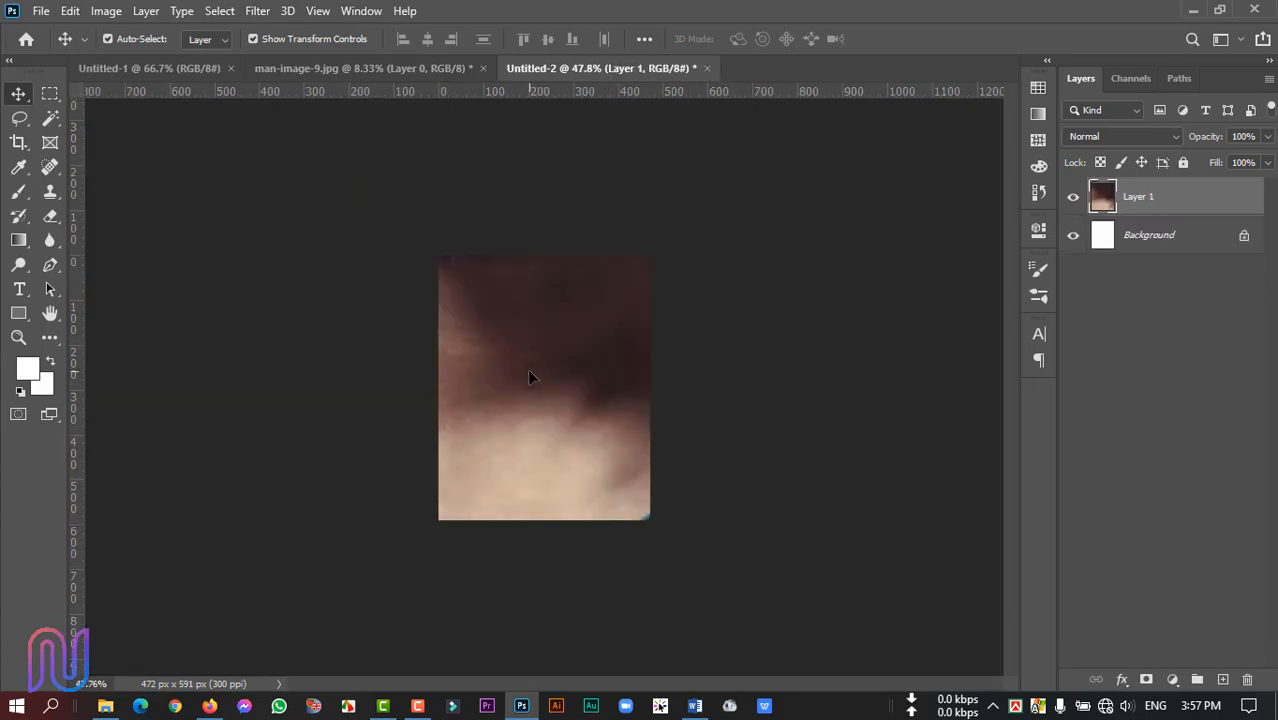
scroll(527, 395, "down", 4)
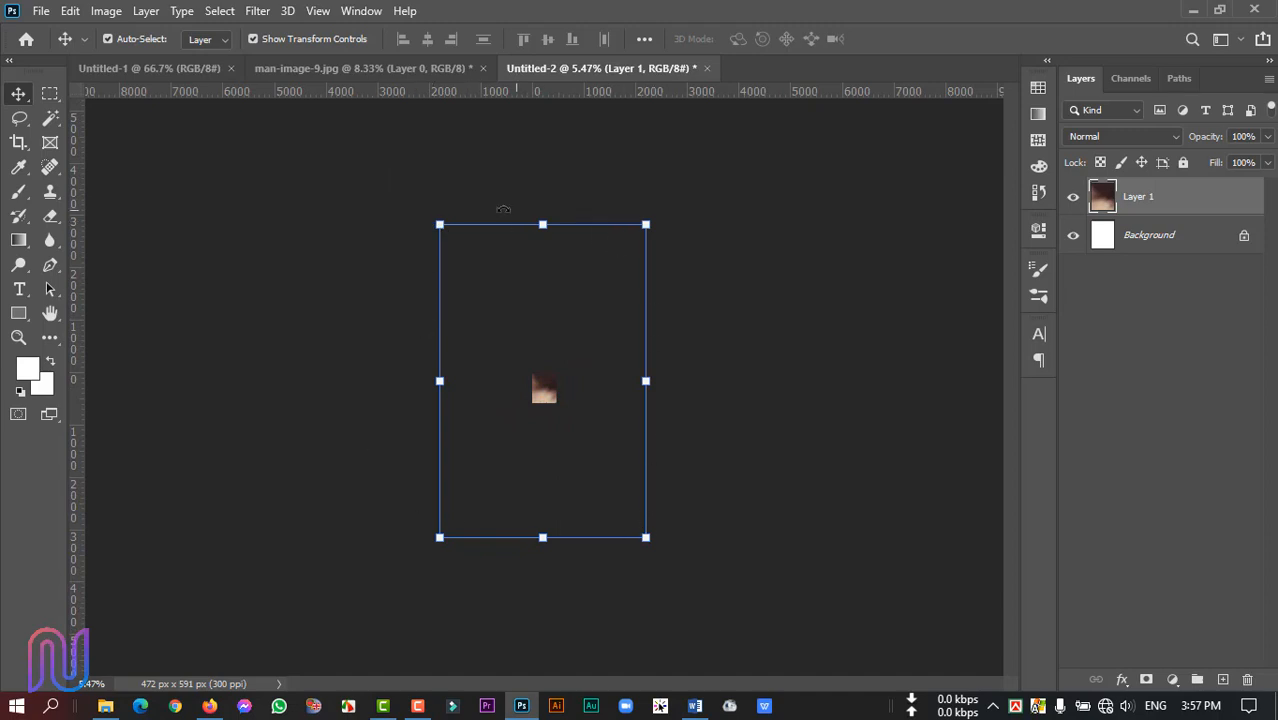
left_click(253, 39)
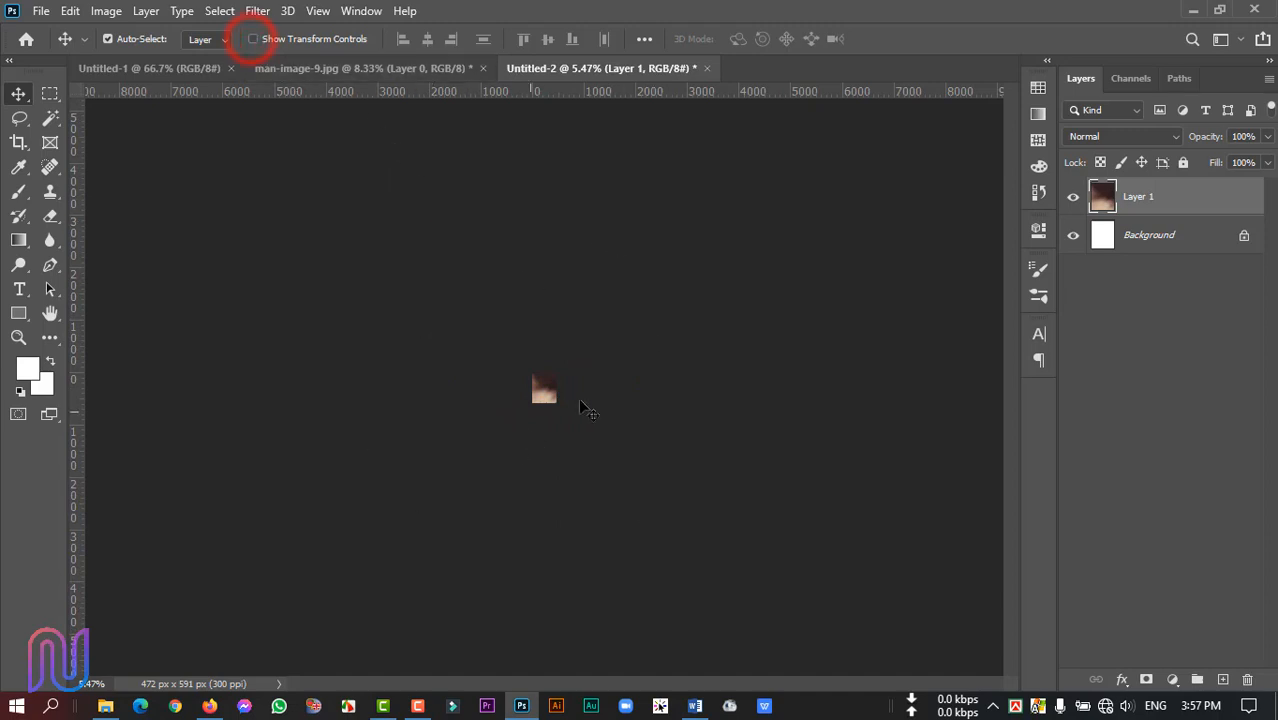
left_click(543, 388)
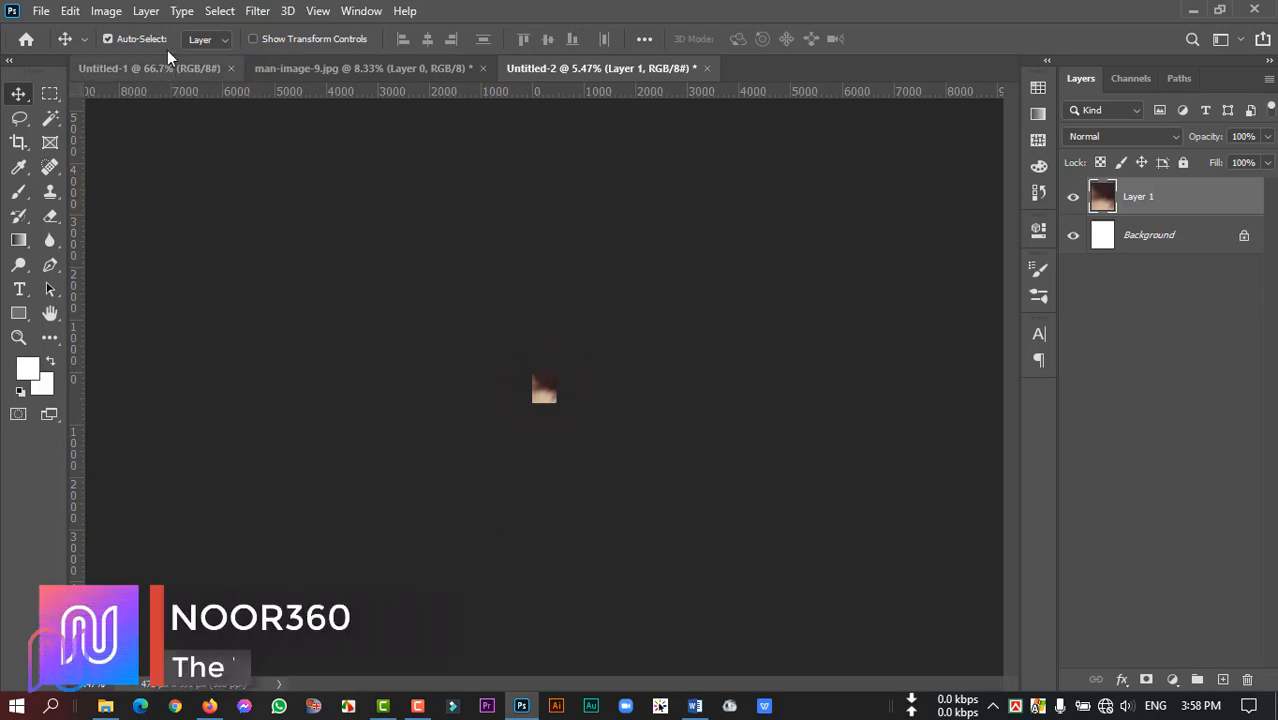
left_click(253, 39)
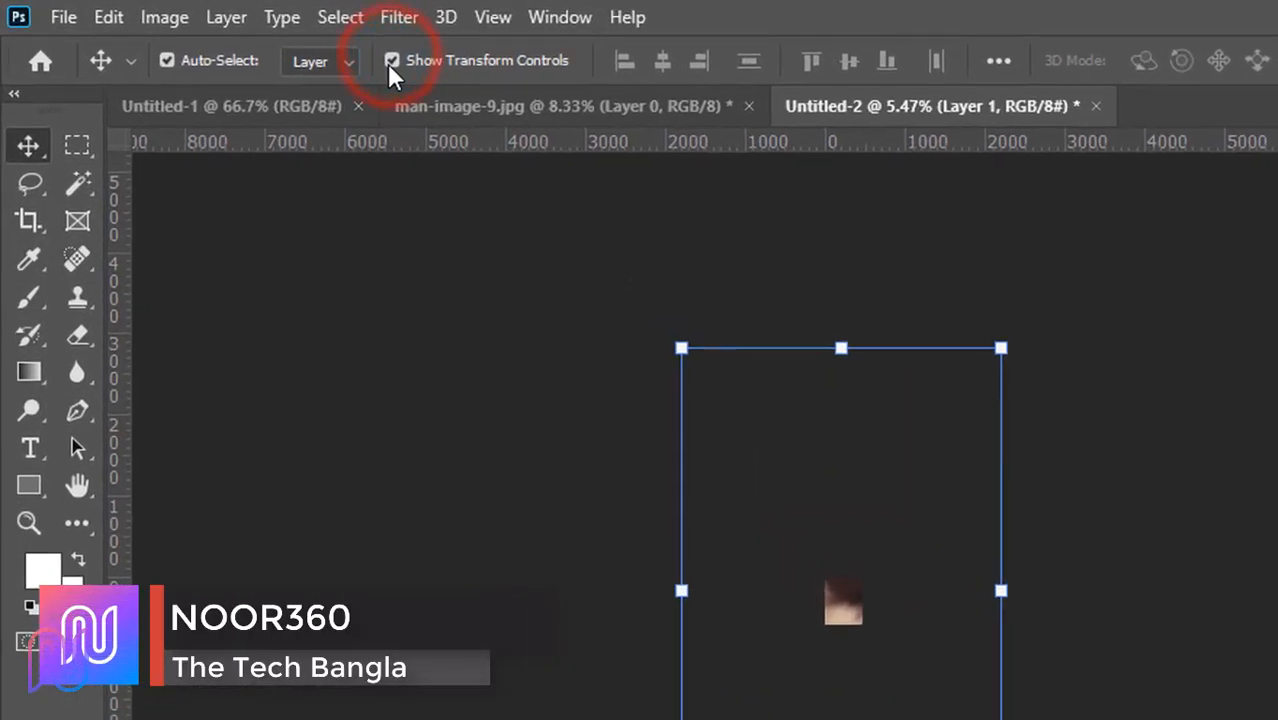
left_click(167, 60)
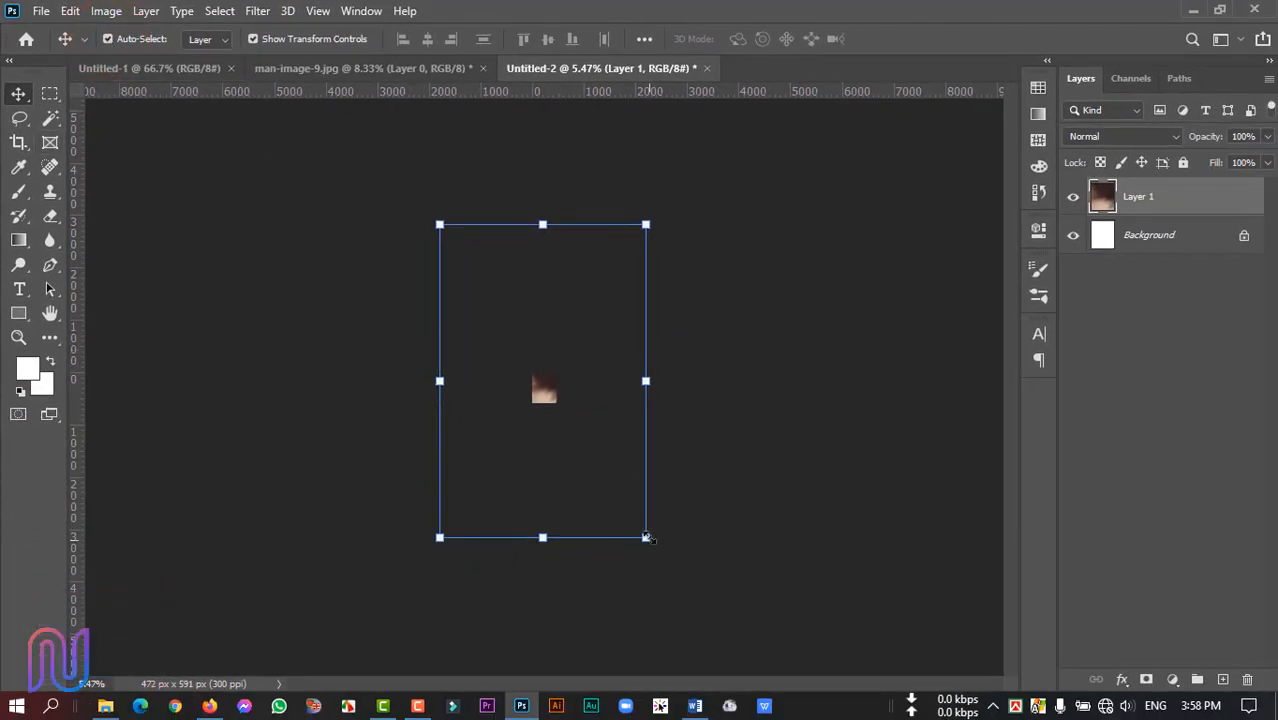
Step: Scale the portrait layer proportionally down to 10.92% and place it over the canvas
left_click_drag(647, 539, 499, 316)
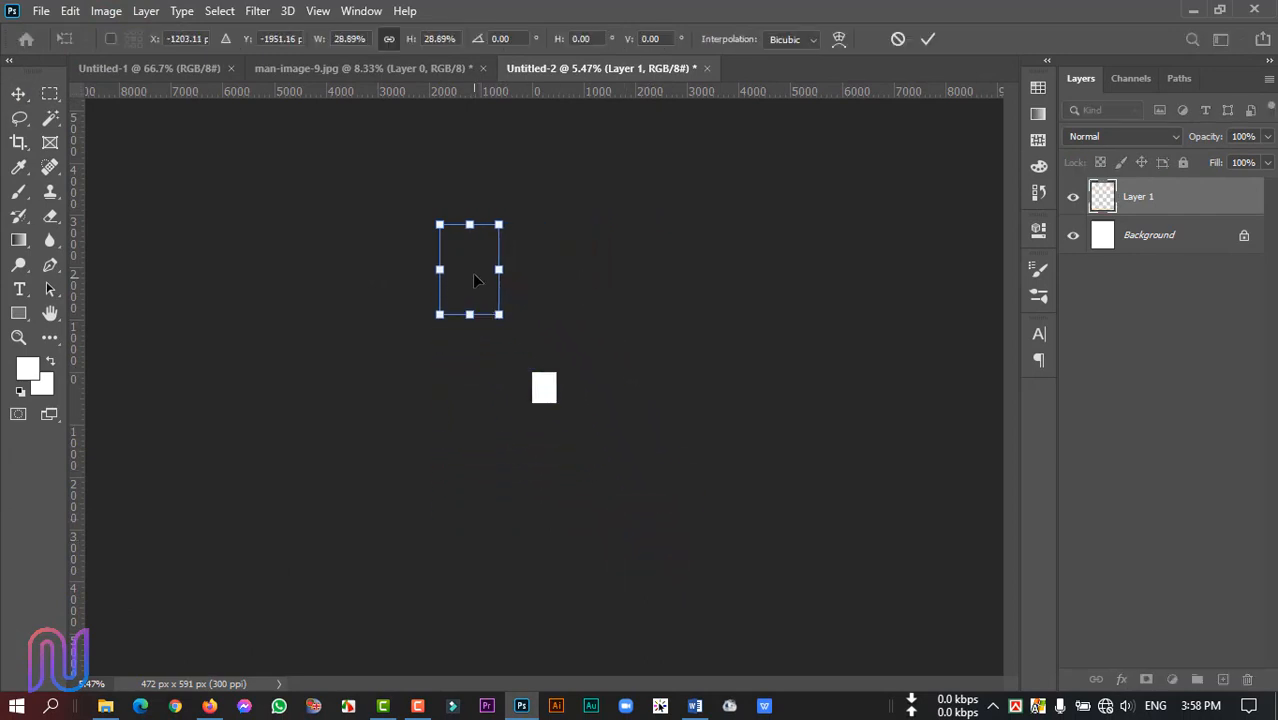
left_click_drag(471, 260, 548, 375)
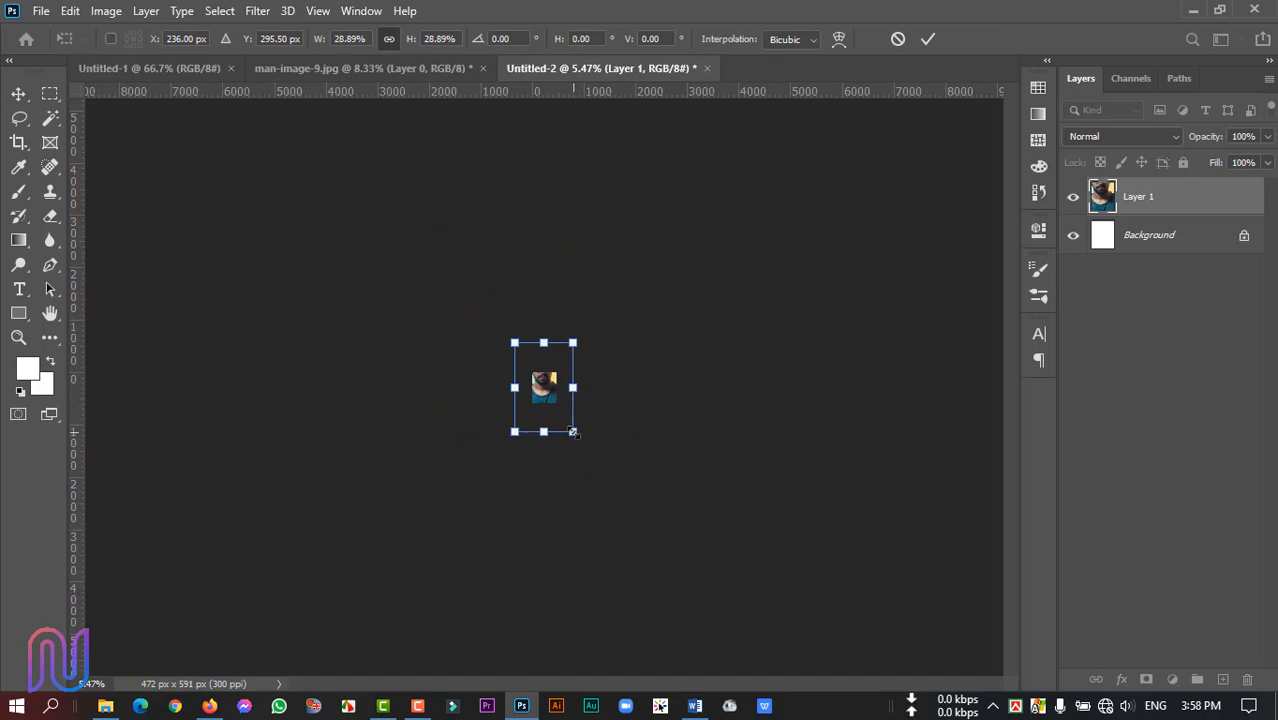
left_click_drag(572, 431, 542, 373)
scroll(589, 440, "up", 5)
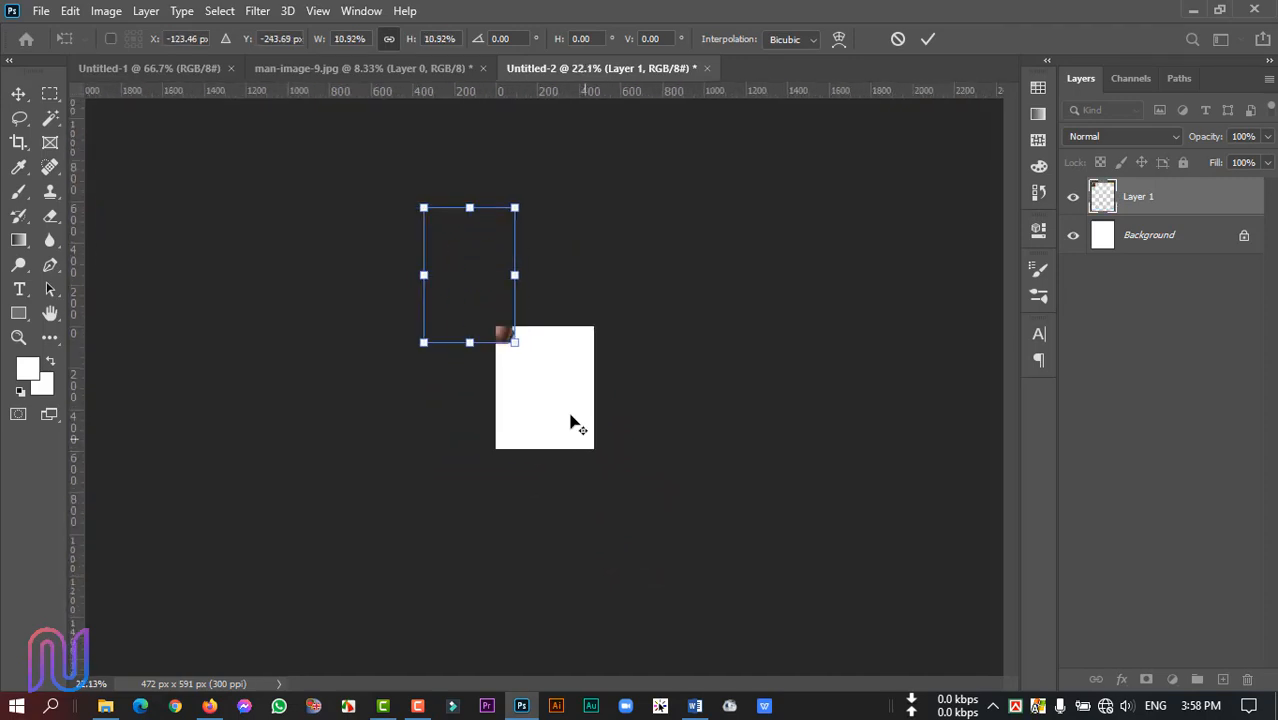
left_click_drag(483, 285, 551, 399)
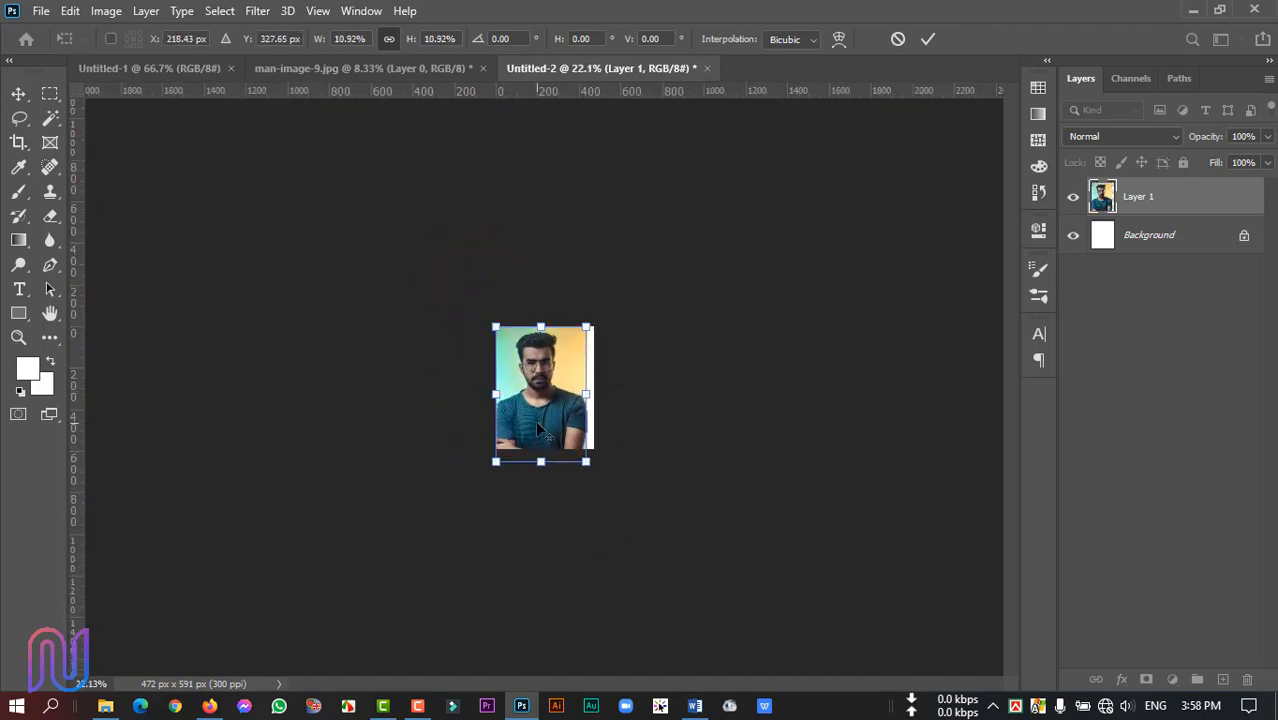
Step: Enlarge the portrait to 12.14% so it spans the canvas width, and shift it down slightly to leave space above the head
scroll(551, 399, "up", 3)
left_click_drag(551, 353, 549, 400)
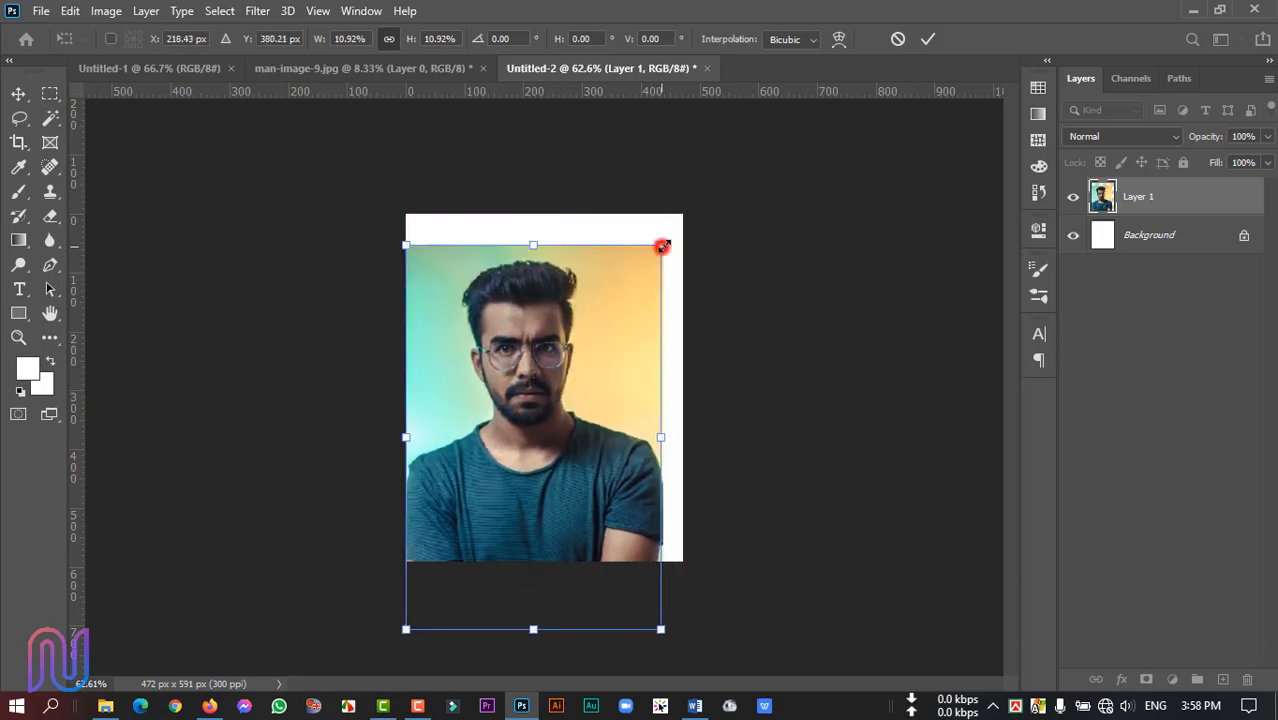
left_click_drag(662, 246, 699, 220)
left_click_drag(637, 336, 637, 348)
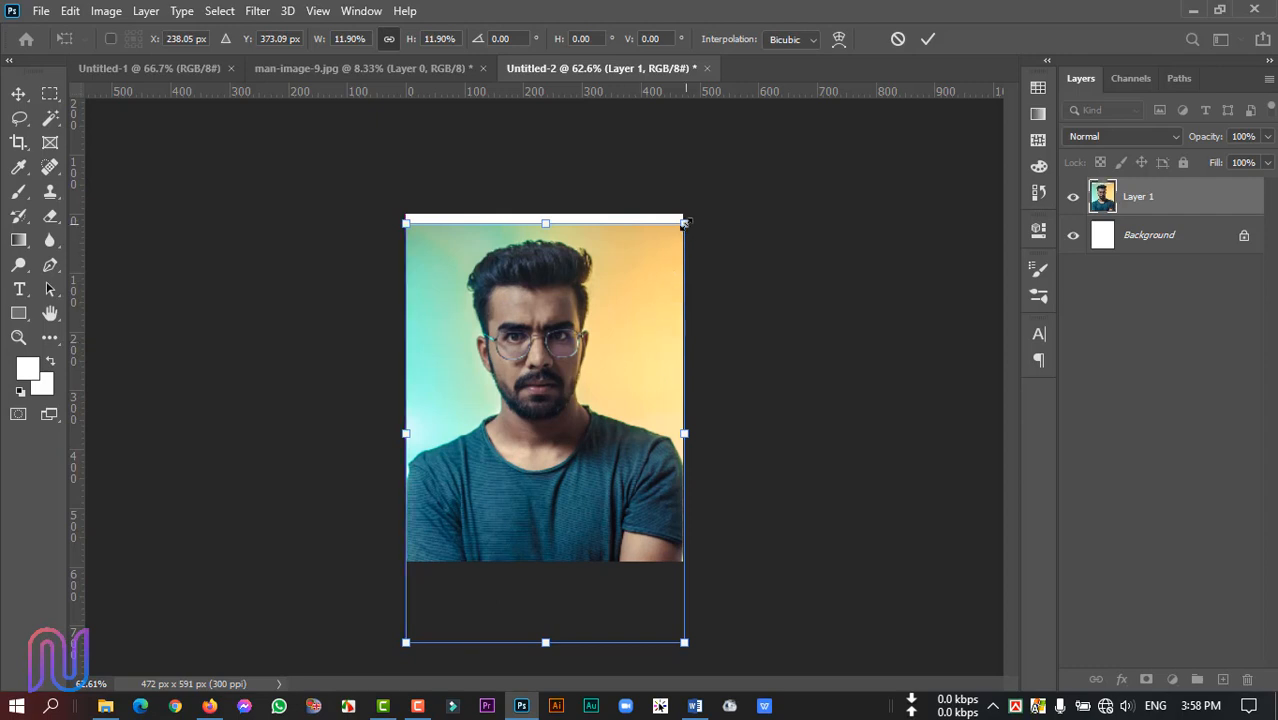
left_click_drag(684, 222, 690, 215)
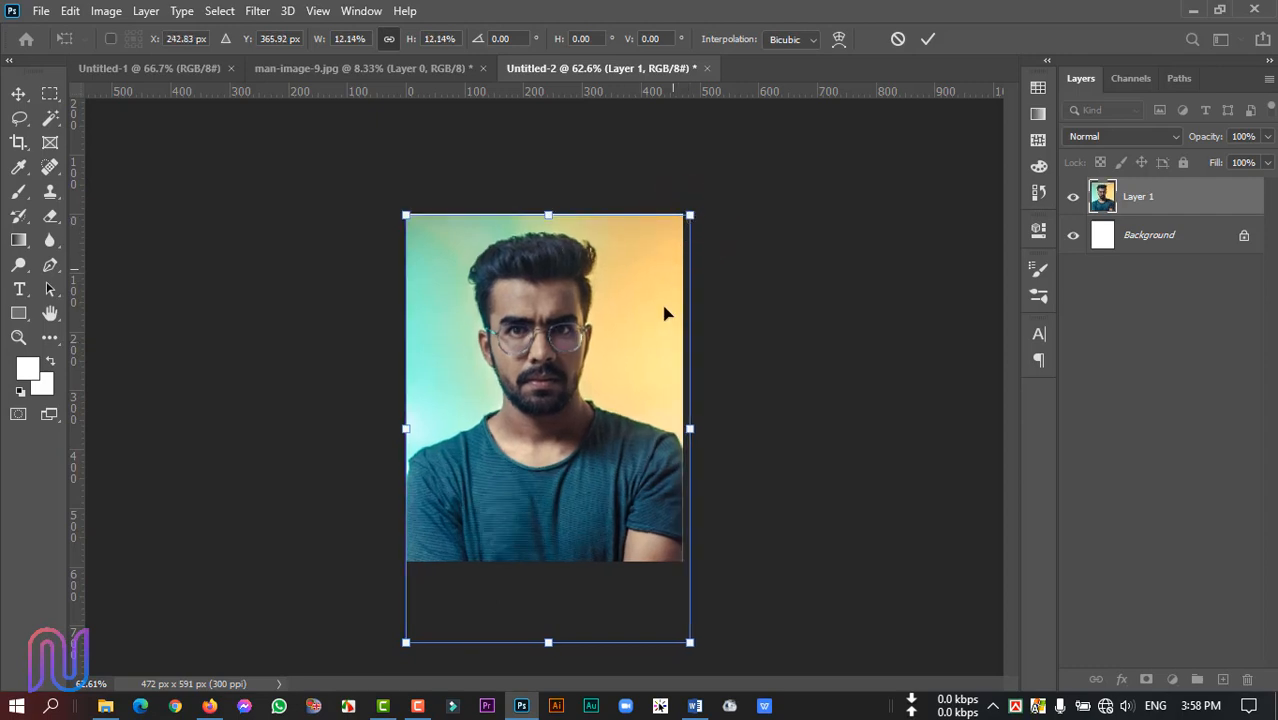
left_click_drag(633, 340, 633, 351)
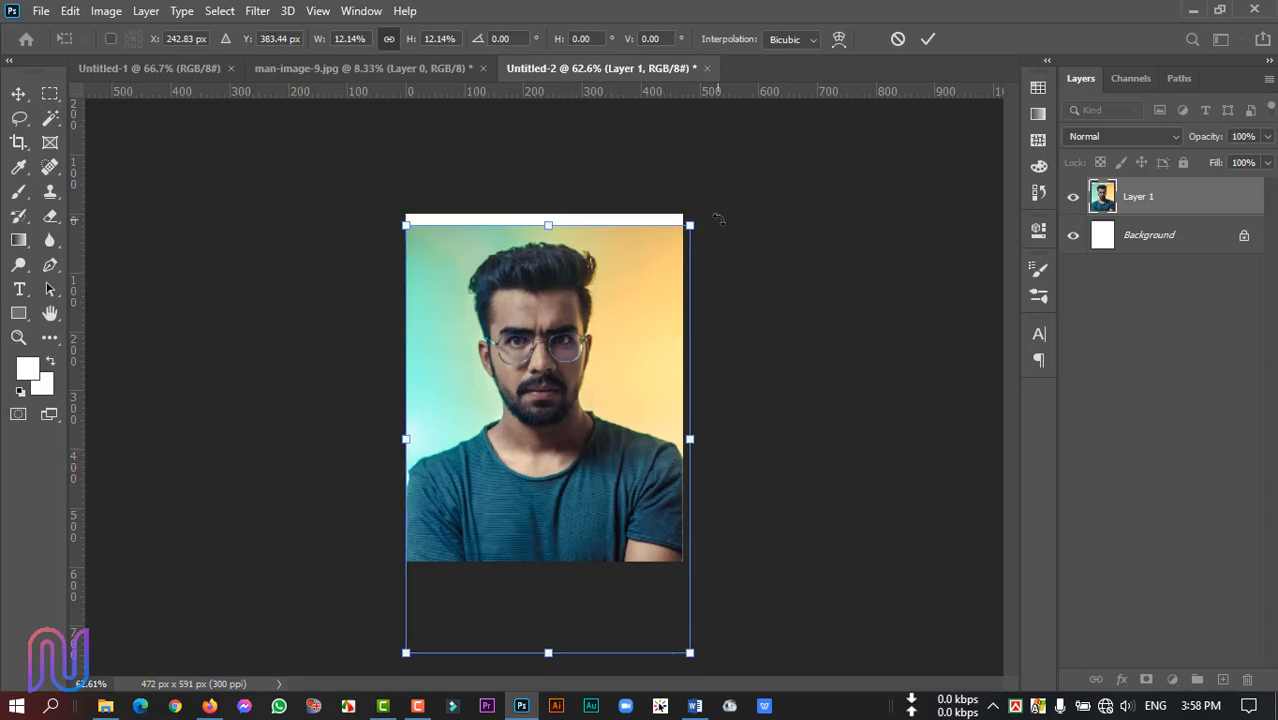
Step: Rotate the portrait 4.30° clockwise, apply the transform and deselect the layer
left_click_drag(709, 221, 729, 228)
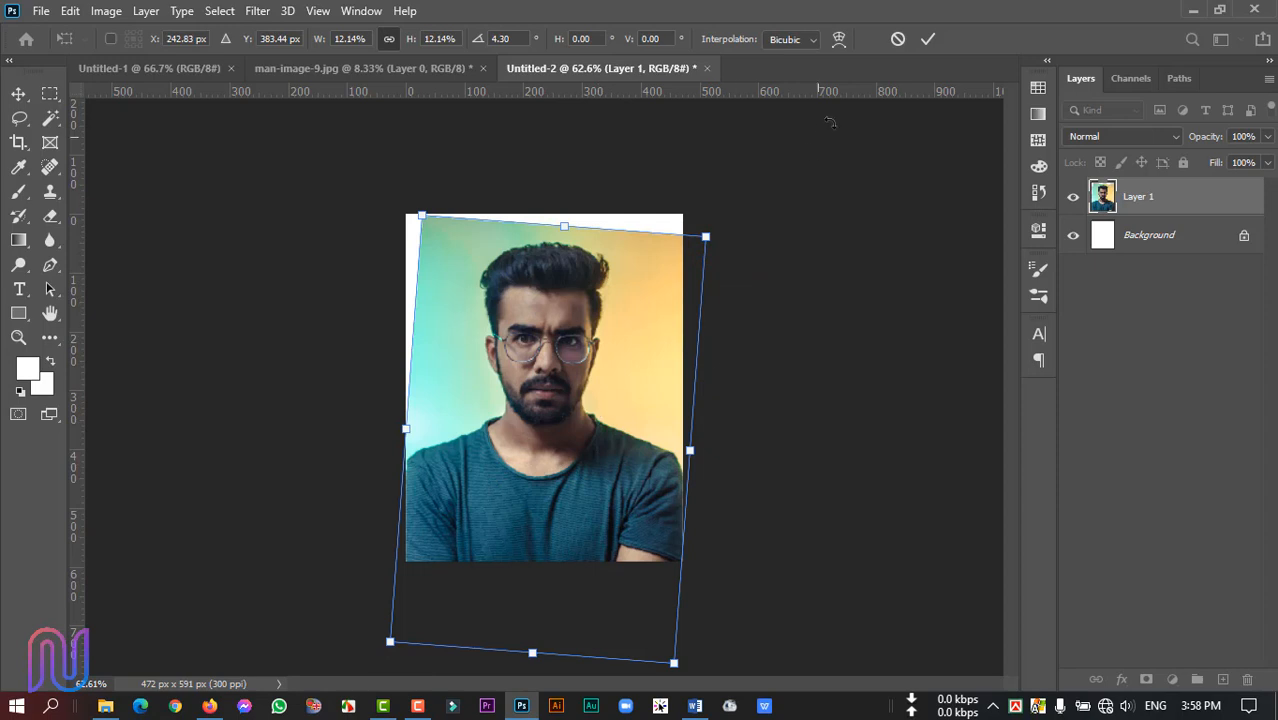
left_click(927, 40)
left_click(805, 398)
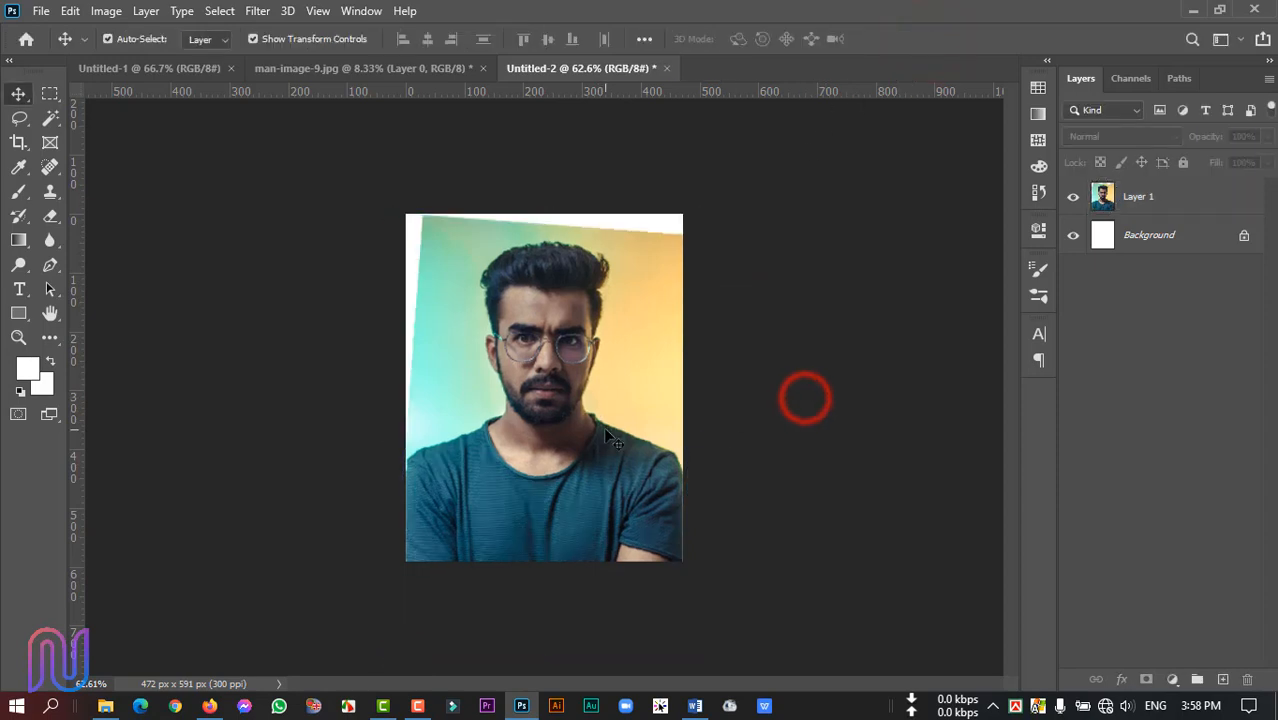
Step: Select the portrait layer, choose the Pen tool and place the first anchor just outside the canvas's left edge beside the sleeve
scroll(550, 418, "up", 5)
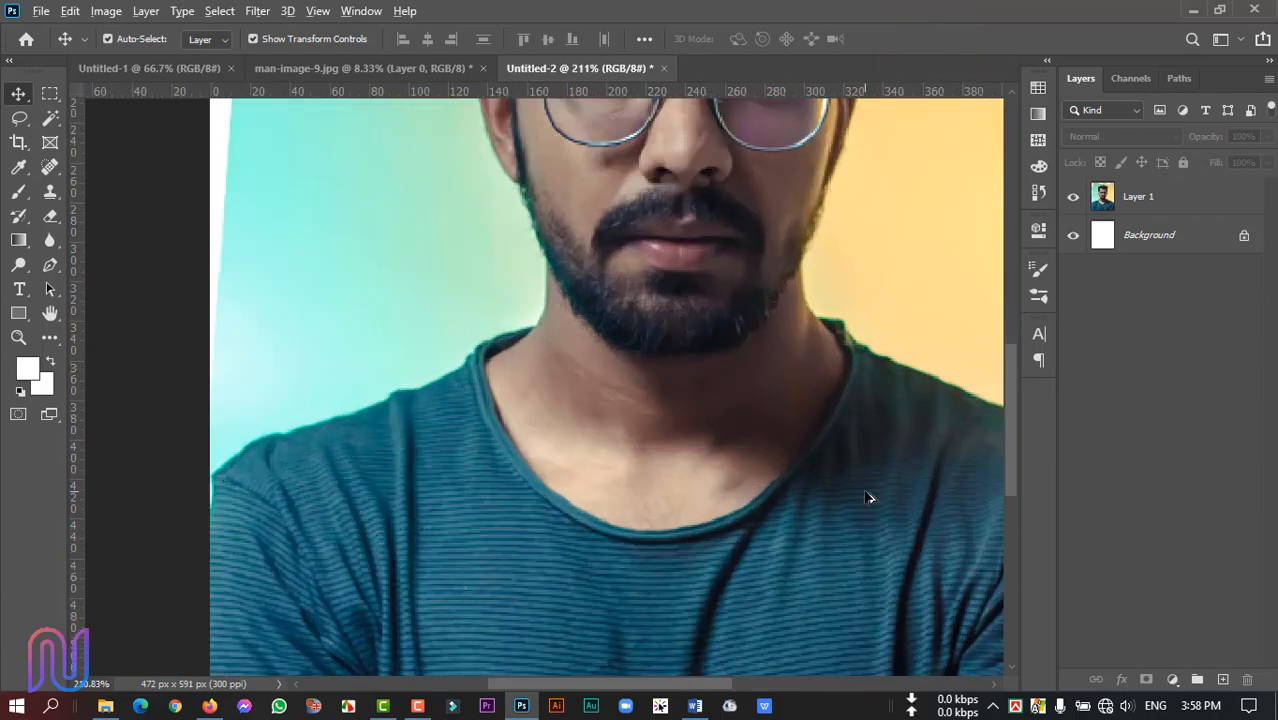
scroll(868, 497, "down", 4)
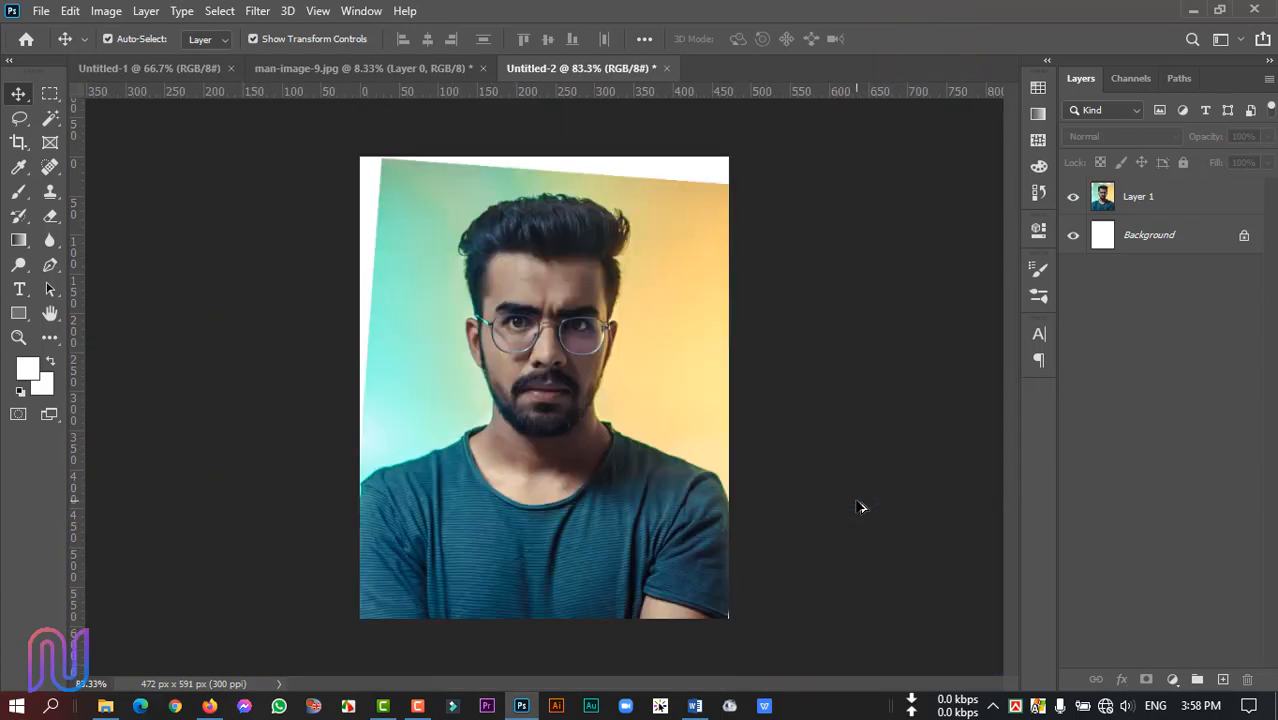
left_click(1163, 200)
left_click(888, 478)
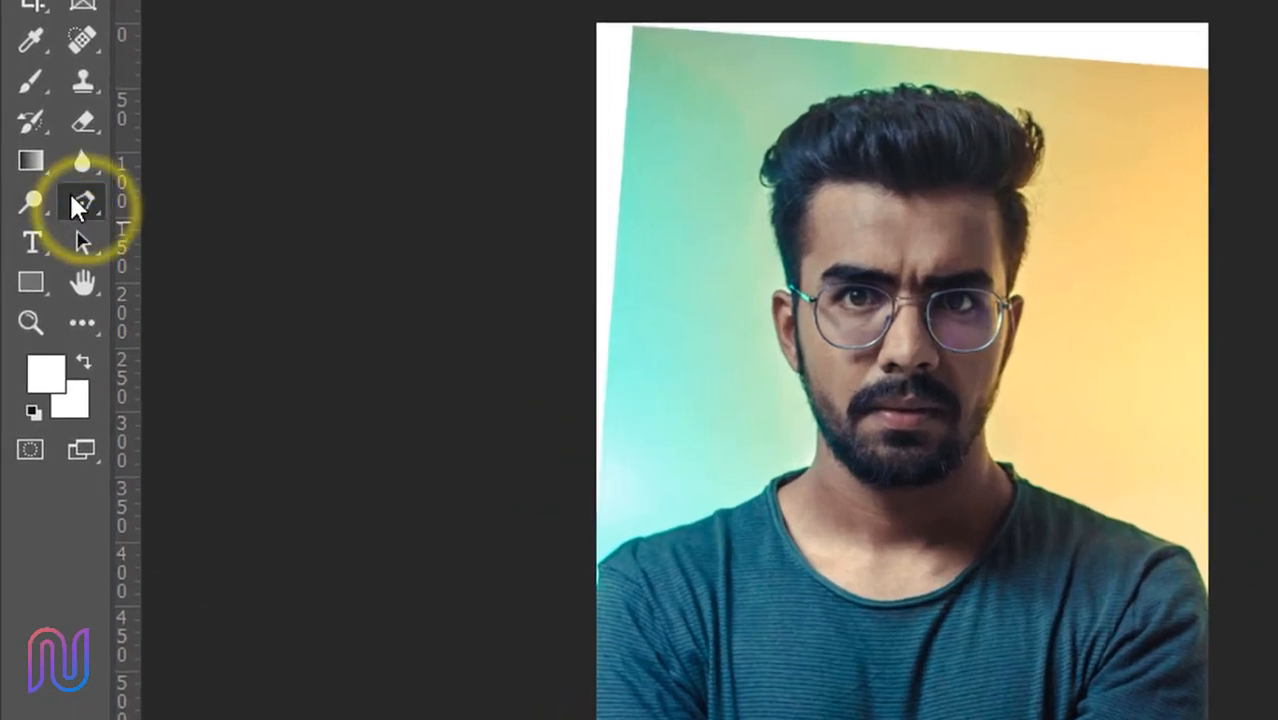
right_click(80, 198)
left_click(203, 205)
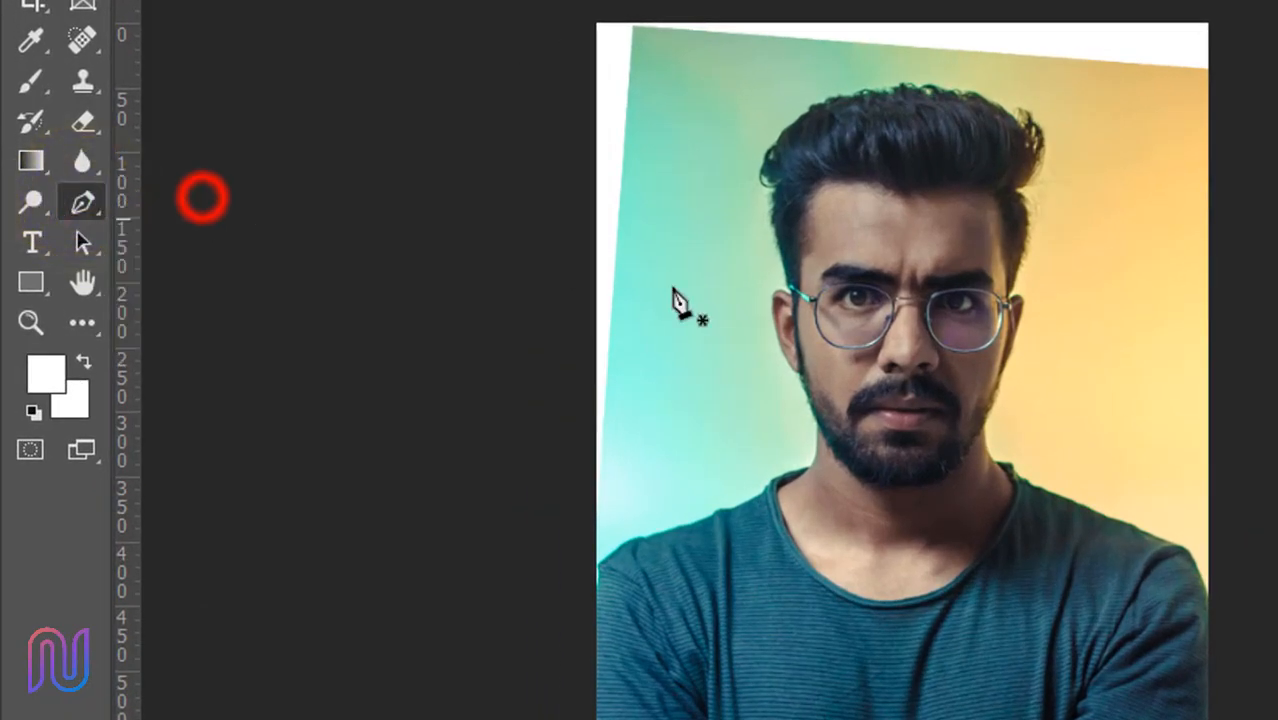
scroll(514, 585, "up", 5)
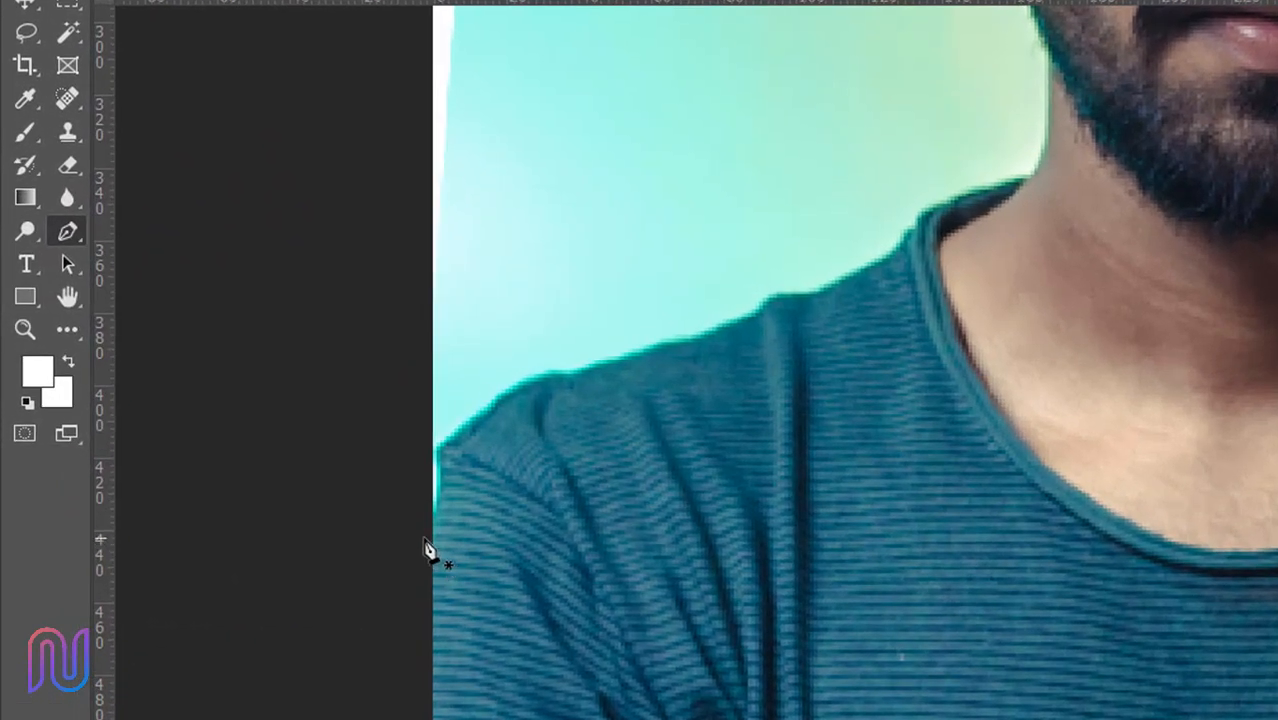
key("ctrl+0")
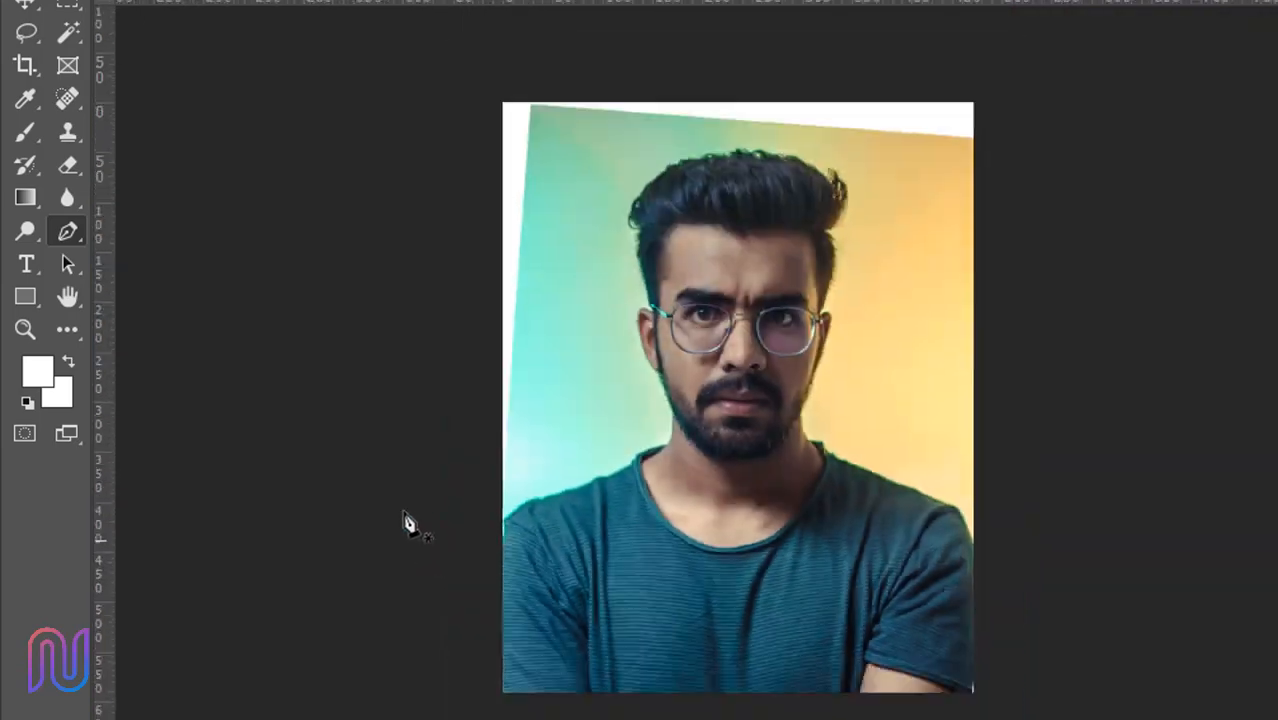
key("ctrl+plus")
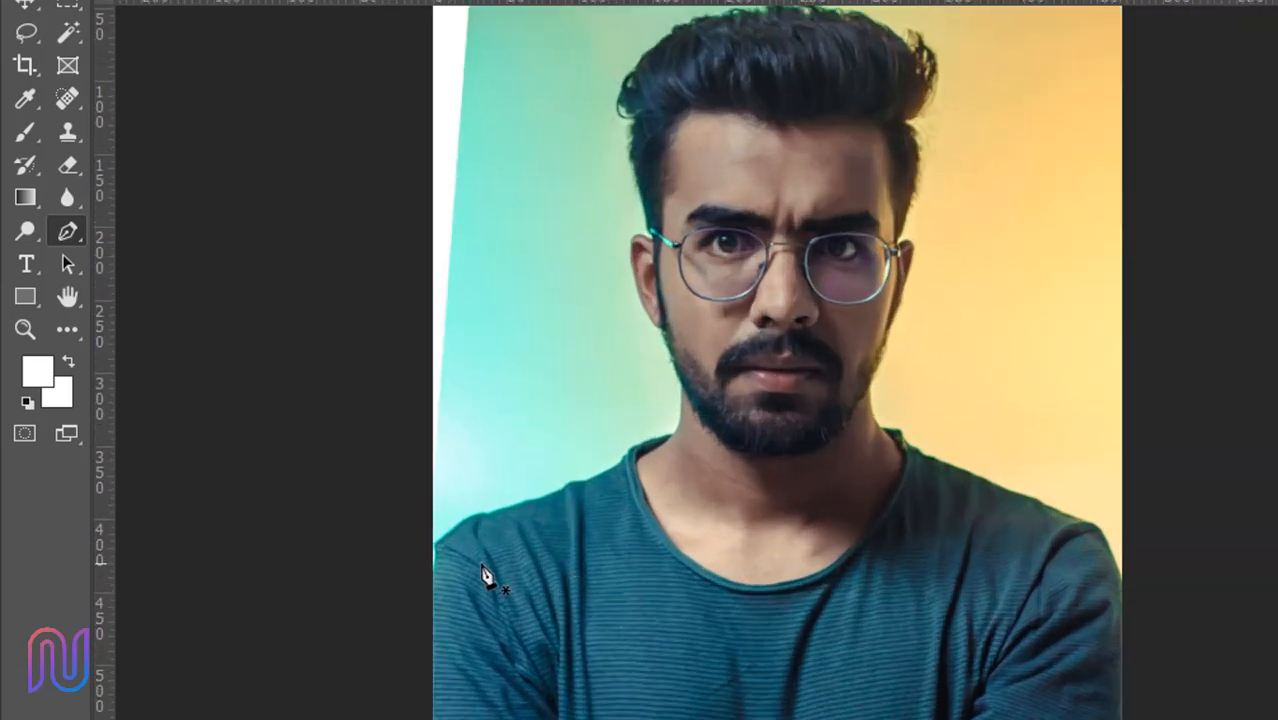
key("ctrl+plus")
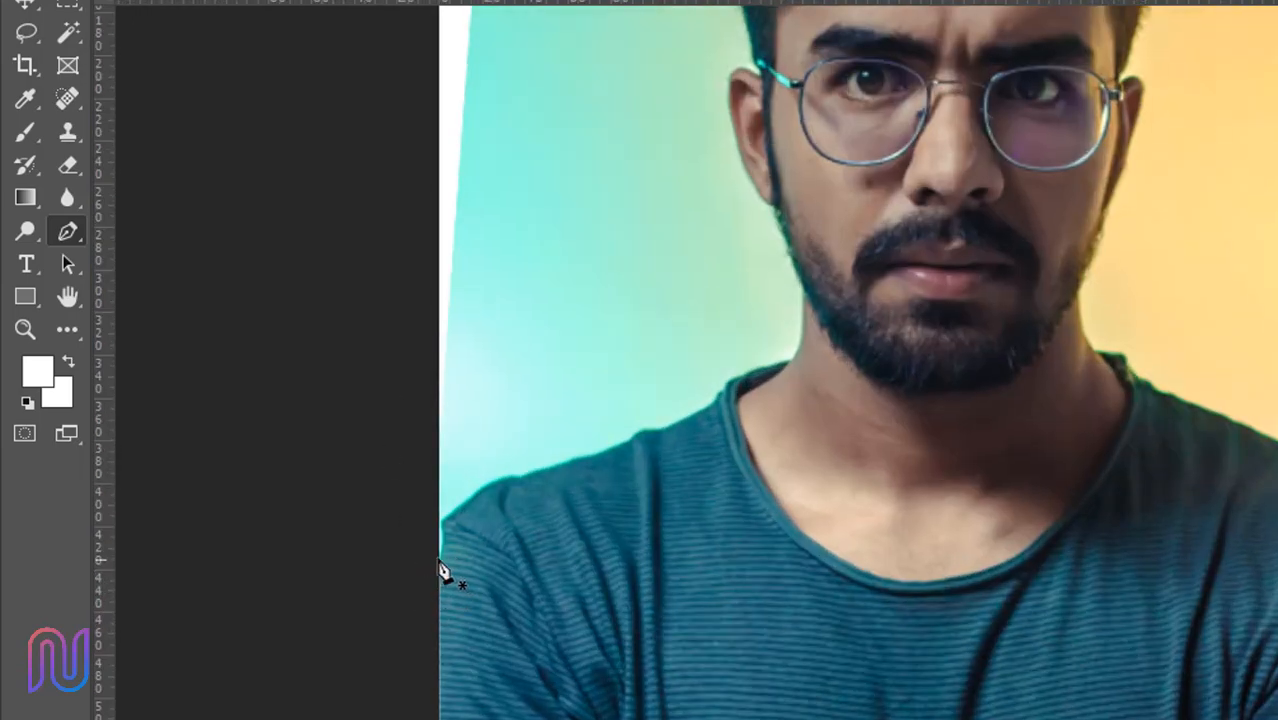
left_click(430, 587)
Step: Trace the shoulder on the image's left side with Pen anchors, from the sleeve over the collar to the base of the neck
key("ctrl+plus")
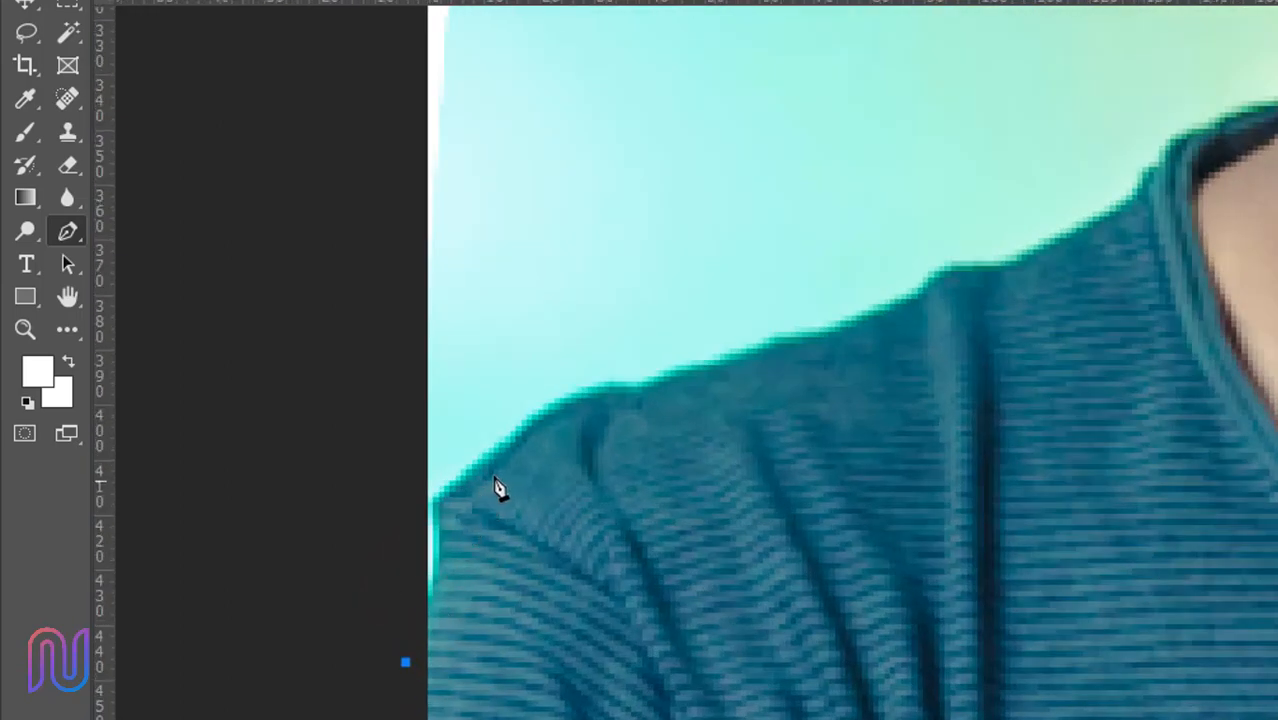
left_click_drag(499, 464, 567, 422)
left_click_drag(567, 422, 567, 421)
left_click(795, 347)
left_click(1060, 255)
left_click_drag(1170, 275, 628, 507)
left_click(628, 399)
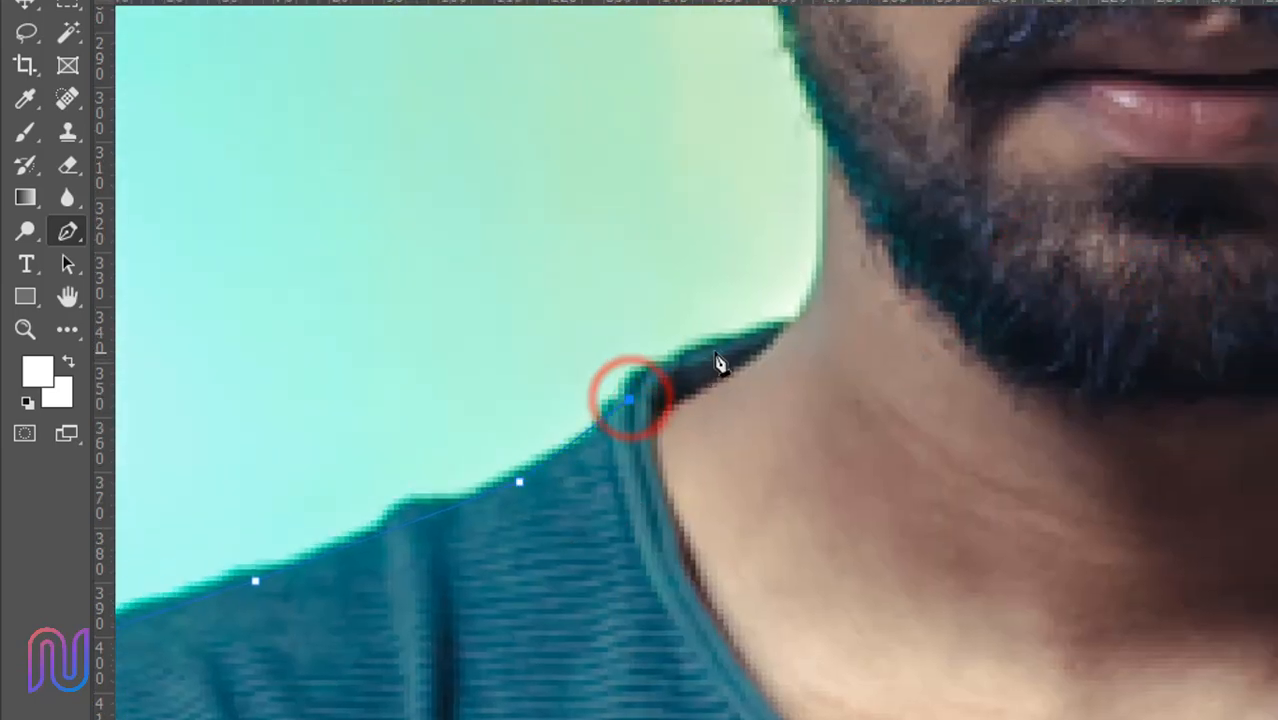
left_click(735, 350)
left_click(800, 317)
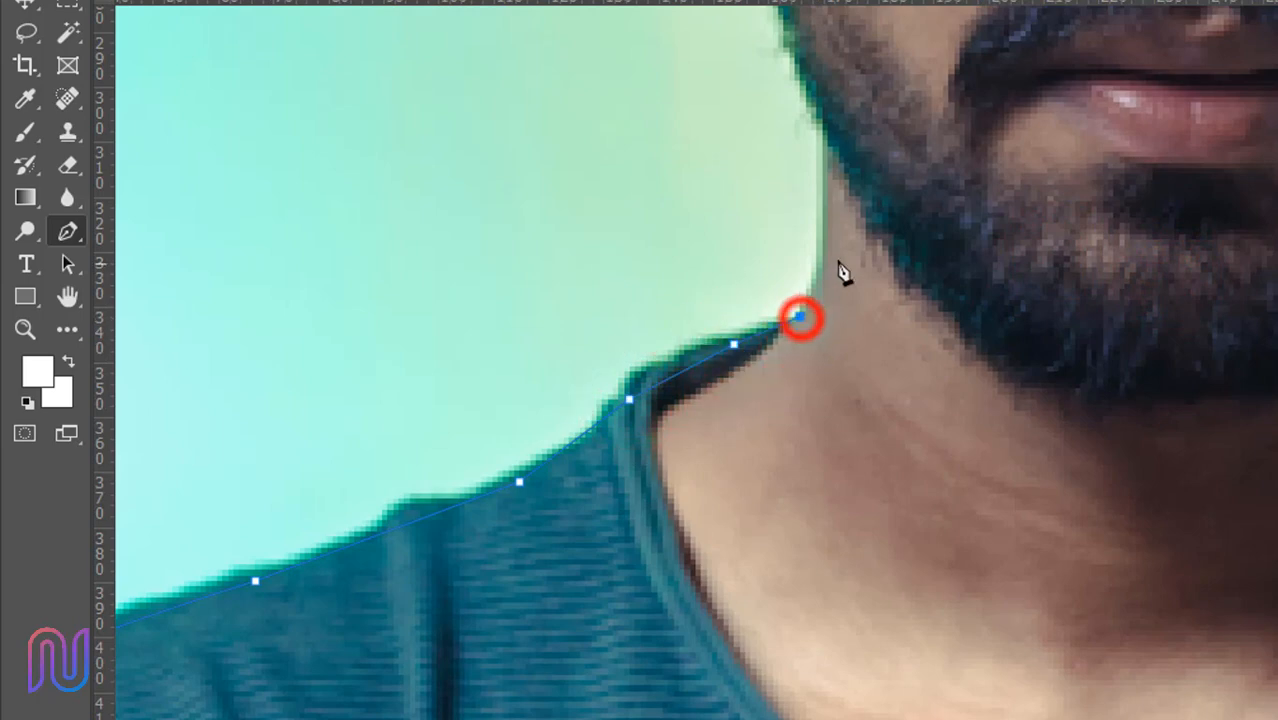
Step: Curve the path up the neck's left side to the beard edge, removing the outgoing handle of the neck anchor
left_click_drag(826, 212, 797, 112)
scroll(830, 277, "down", 2)
scroll(800, 200, "up", 4)
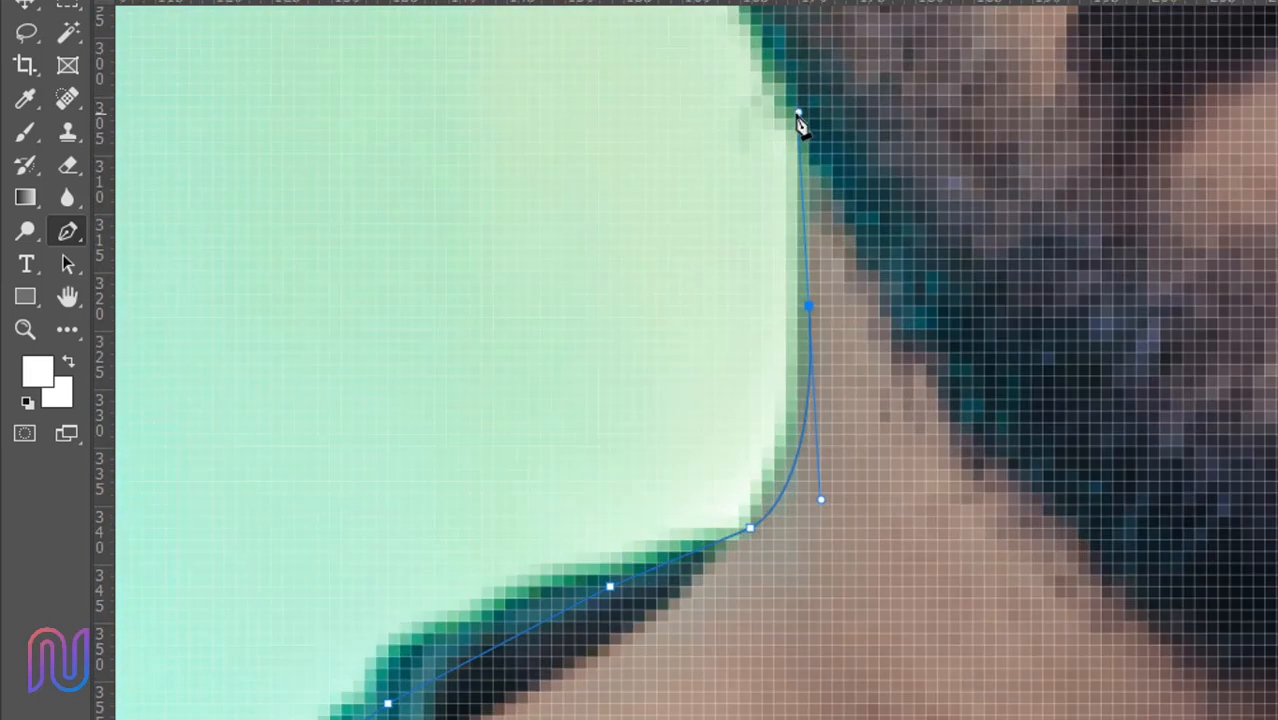
left_click(810, 309, "alt")
scroll(845, 465, "up", 3)
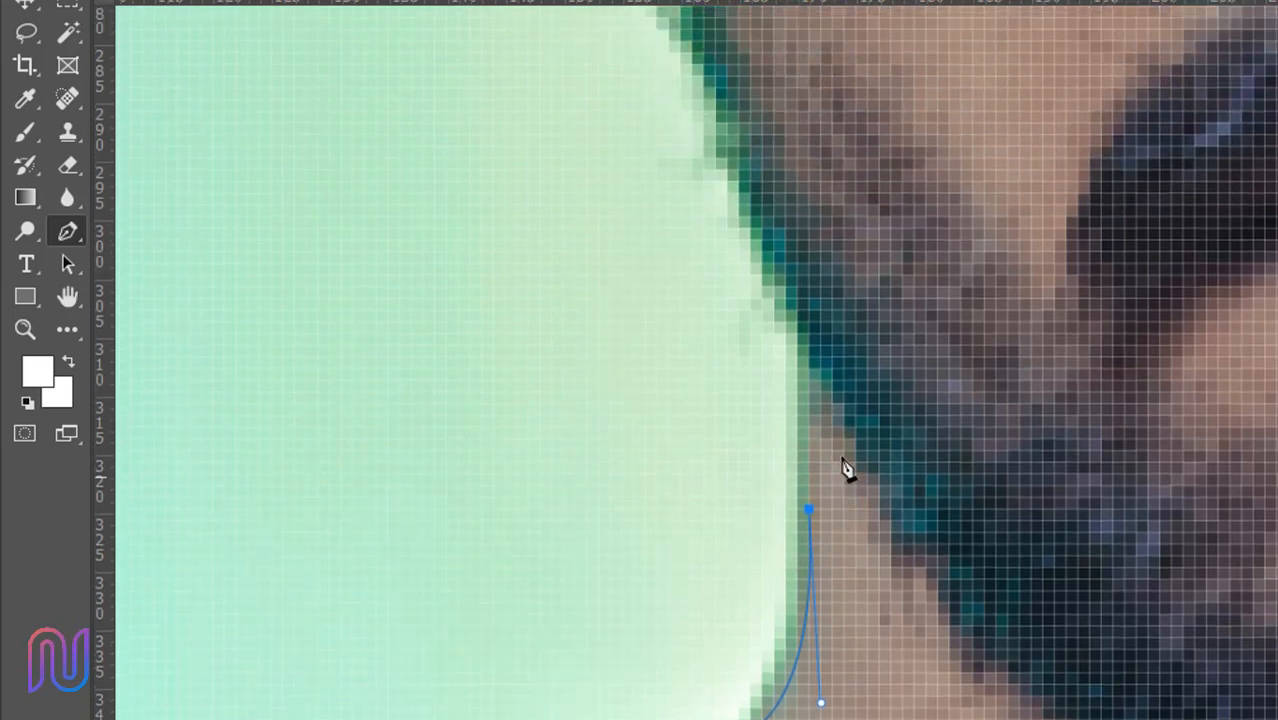
scroll(843, 460, "up", 1)
left_click_drag(753, 219, 721, 153)
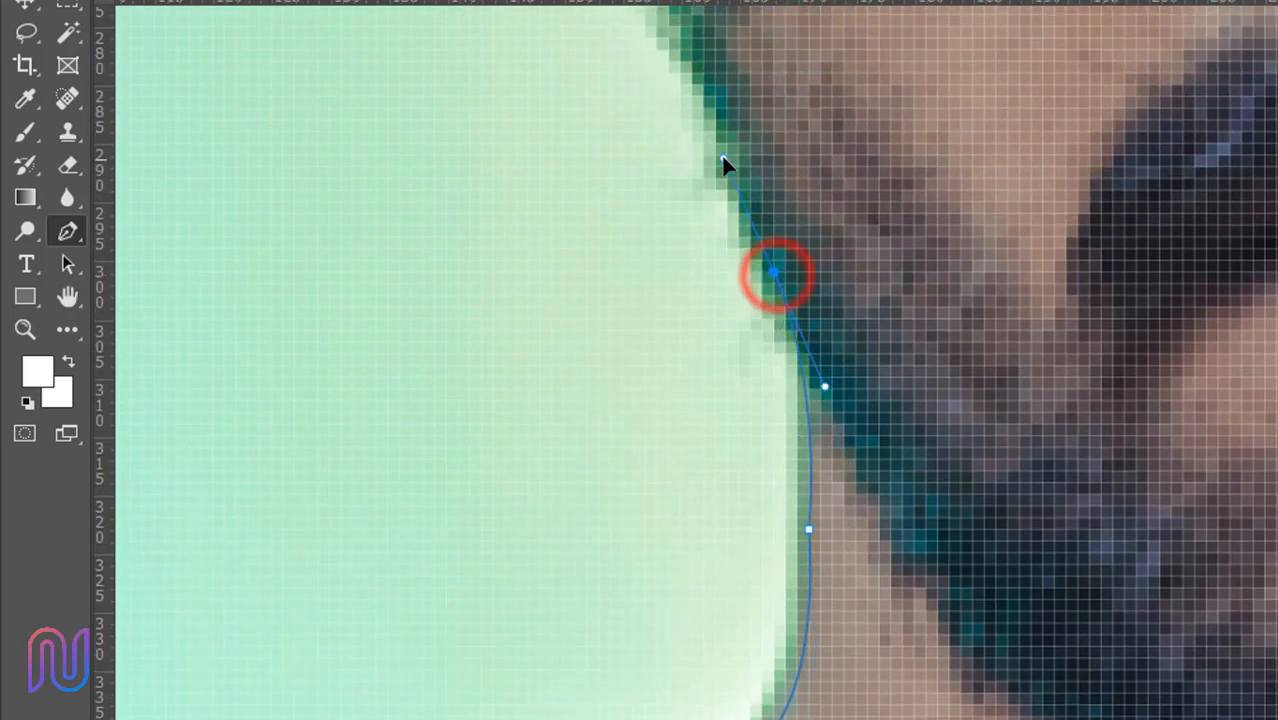
scroll(780, 497, "up", 2)
scroll(780, 497, "up", 5)
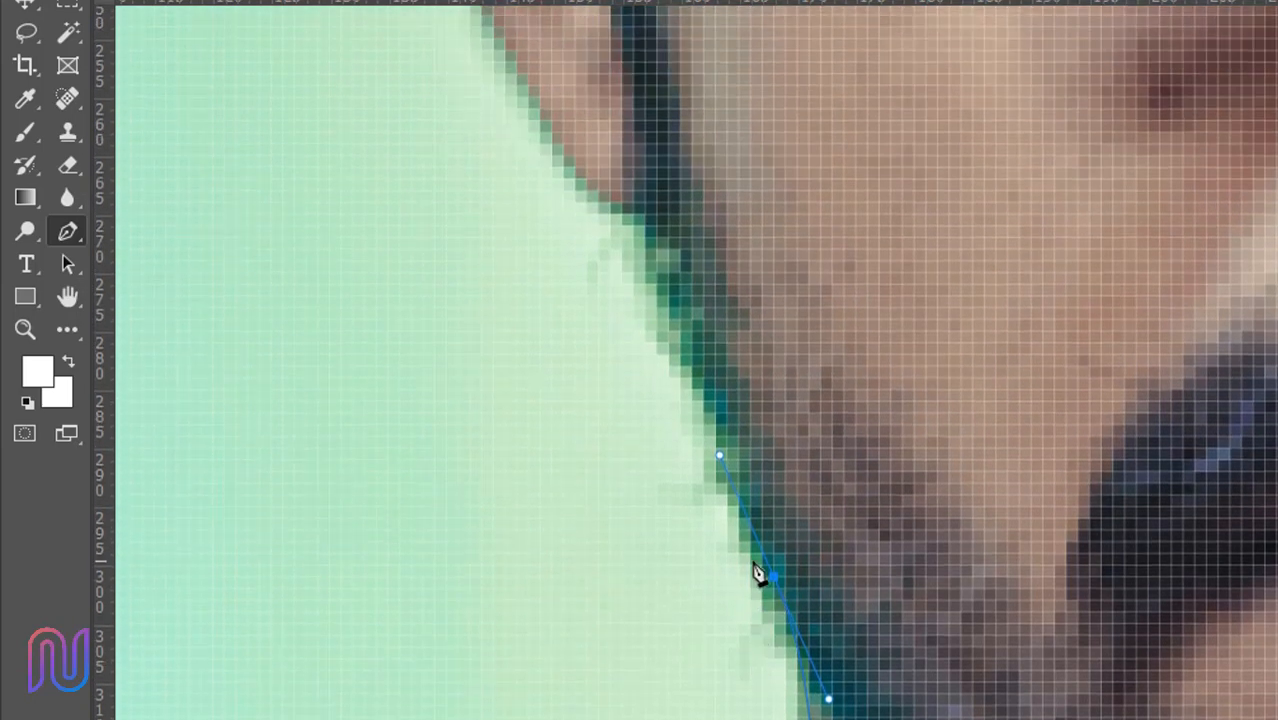
scroll(750, 614, "down", 1)
scroll(786, 600, "up", 1)
scroll(786, 600, "down", 2)
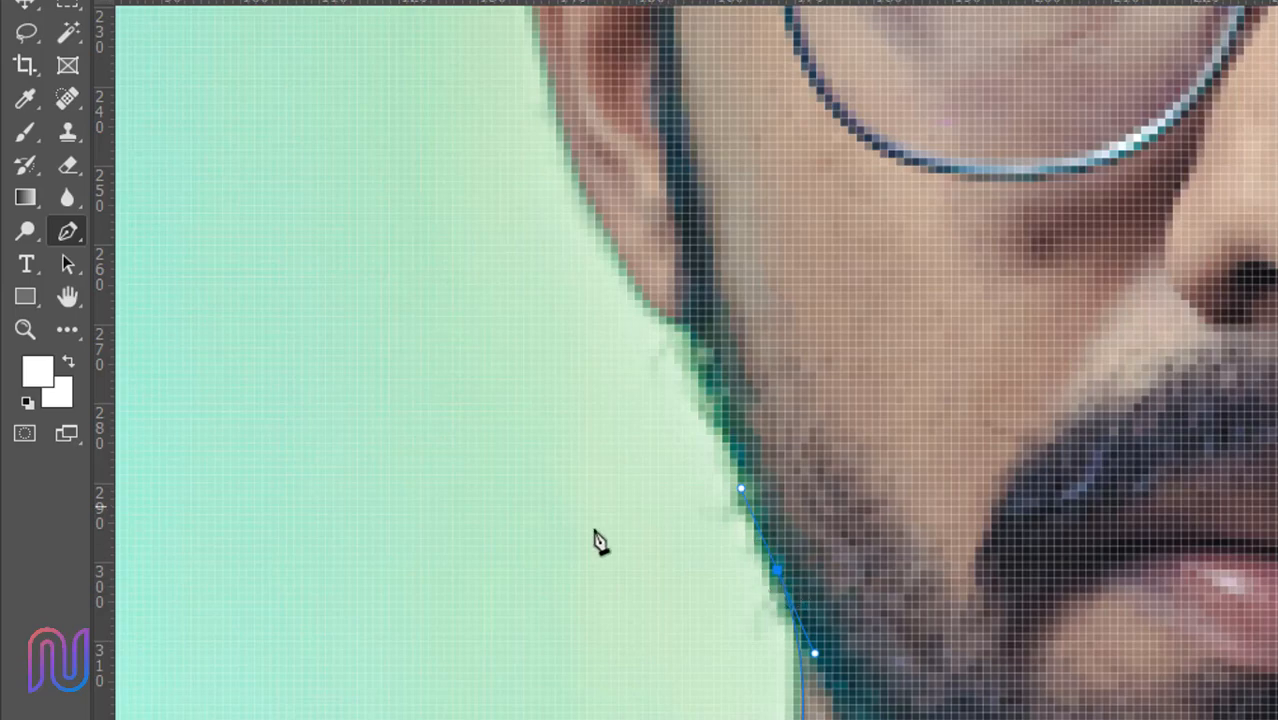
left_click_drag(634, 640, 805, 594)
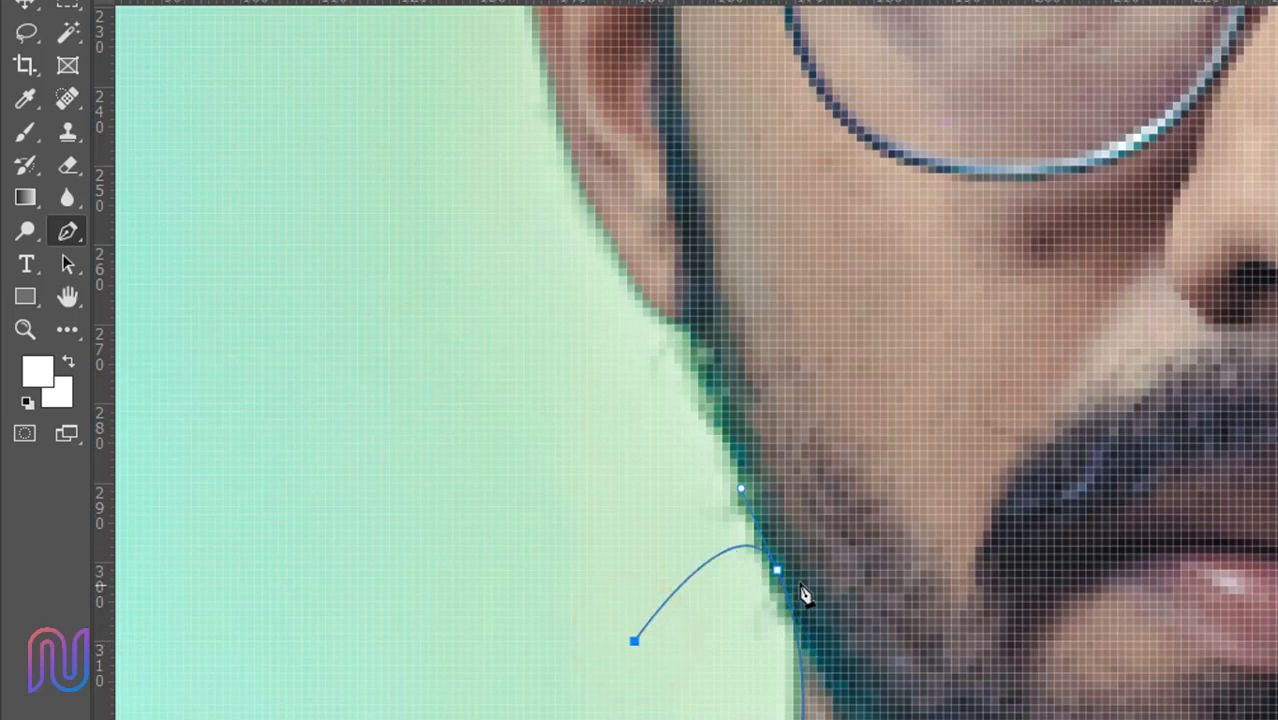
key("ctrl+z")
Step: Continue the path up the jaw to the earlobe and curve it around the left-side ear to its inner upper edge
scroll(767, 640, "up", 6)
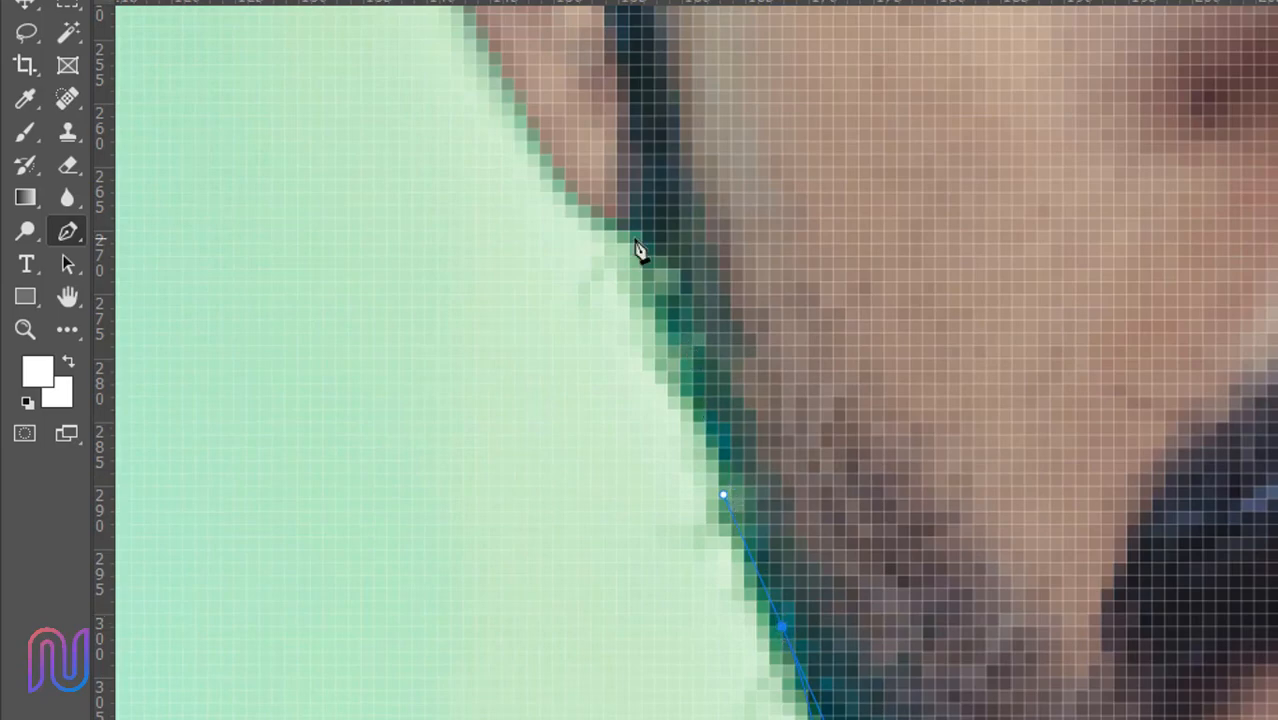
left_click(640, 236)
scroll(560, 380, "up", 3)
scroll(531, 463, "down", 4)
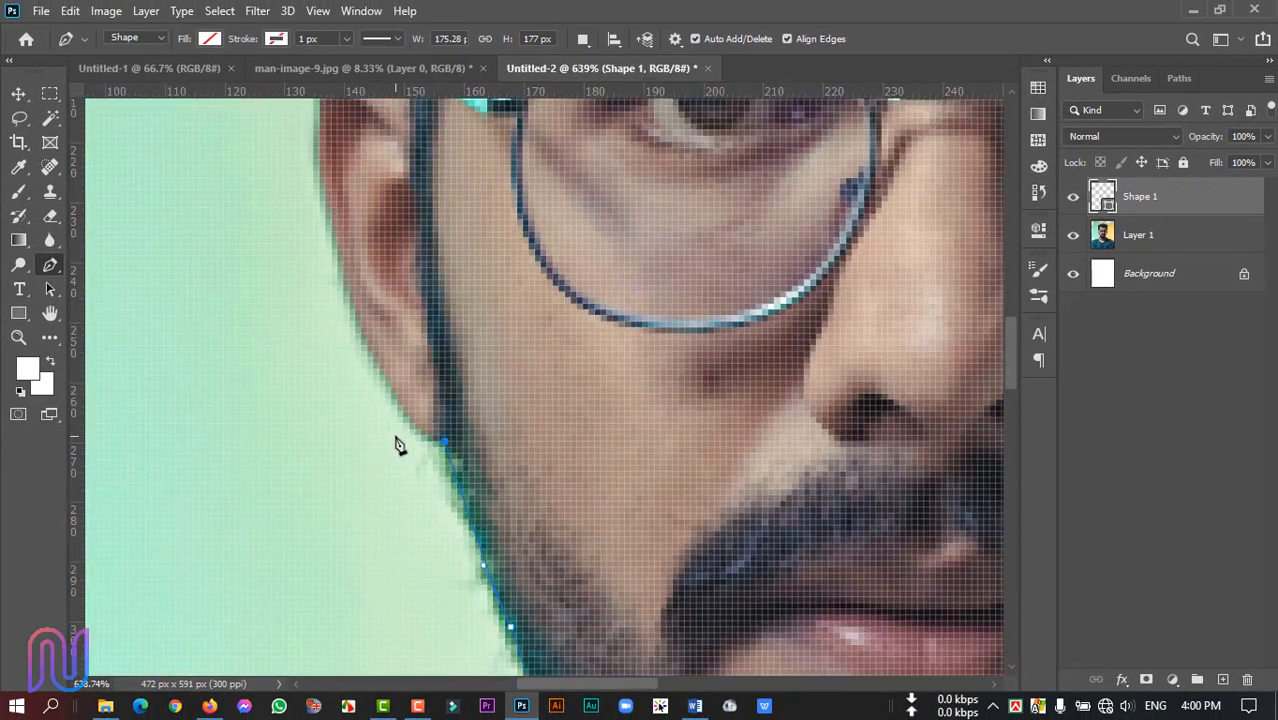
left_click_drag(343, 268, 313, 148)
scroll(370, 330, "up", 3)
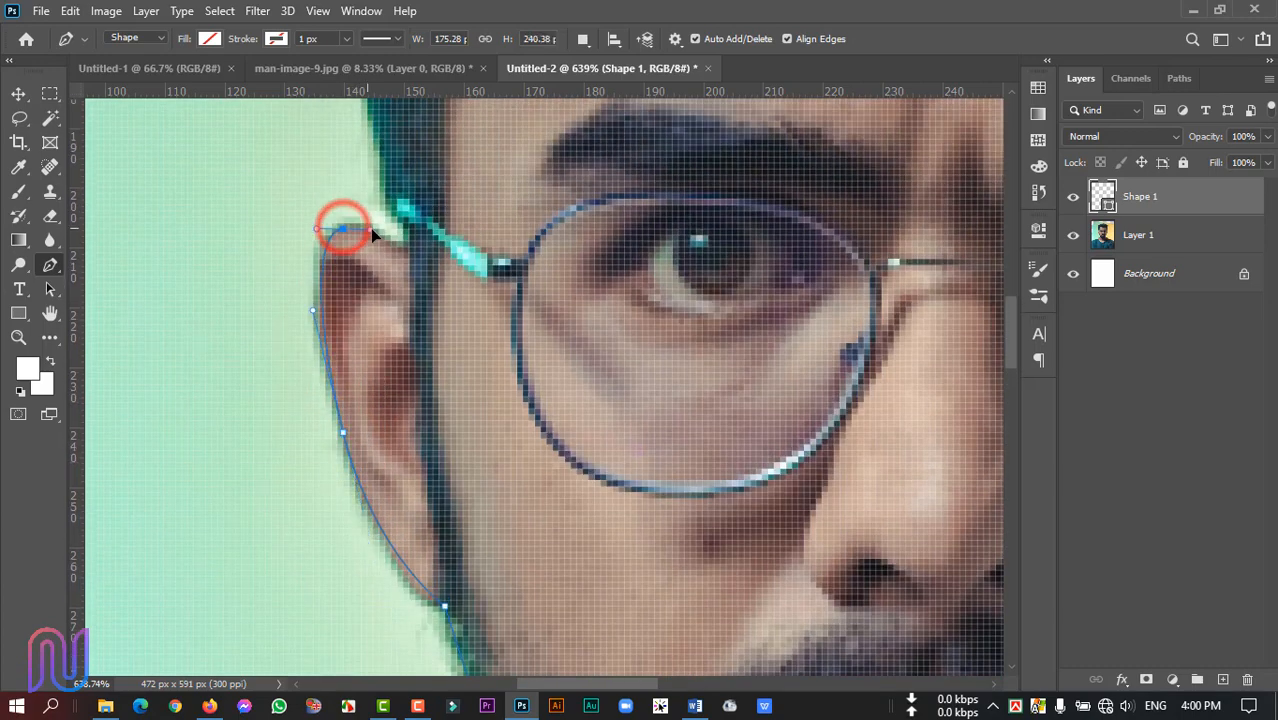
left_click_drag(371, 231, 381, 231)
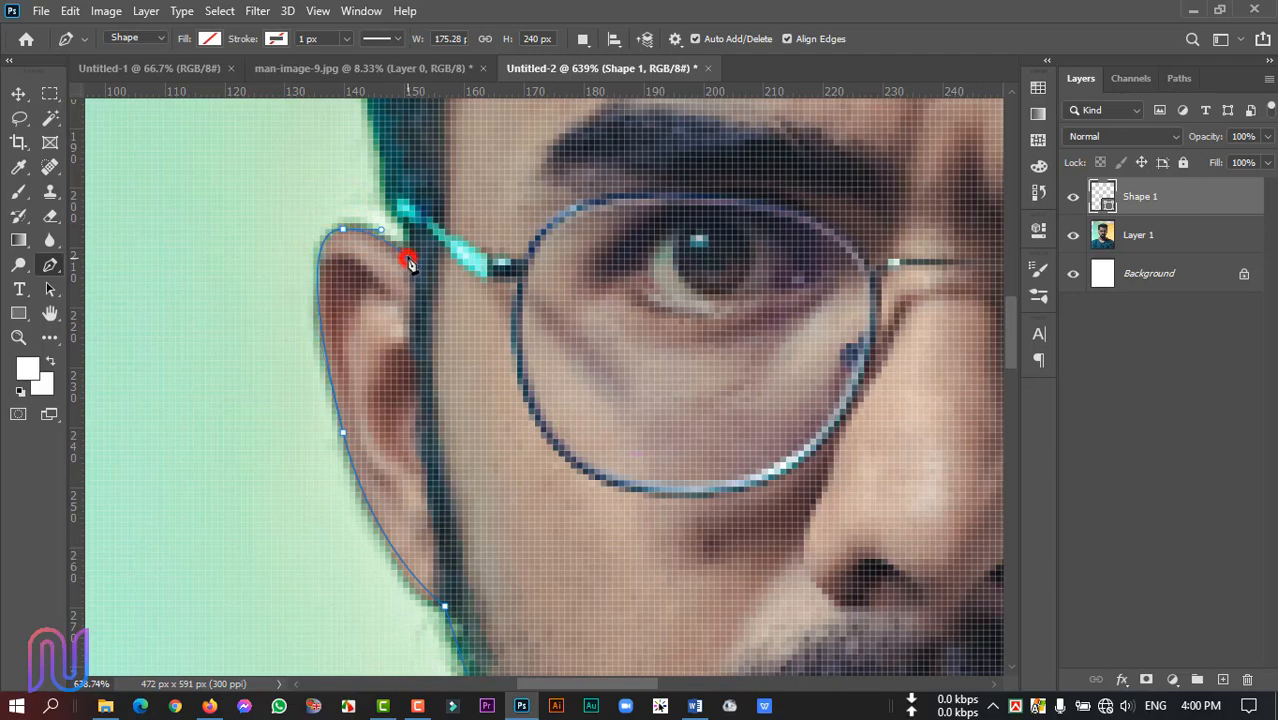
scroll(409, 261, "up", 1)
left_click(403, 269)
Step: Trace the hair from above the left-side ear up the temple, cutting inside the small curl that sticks out
scroll(402, 320, "up", 3)
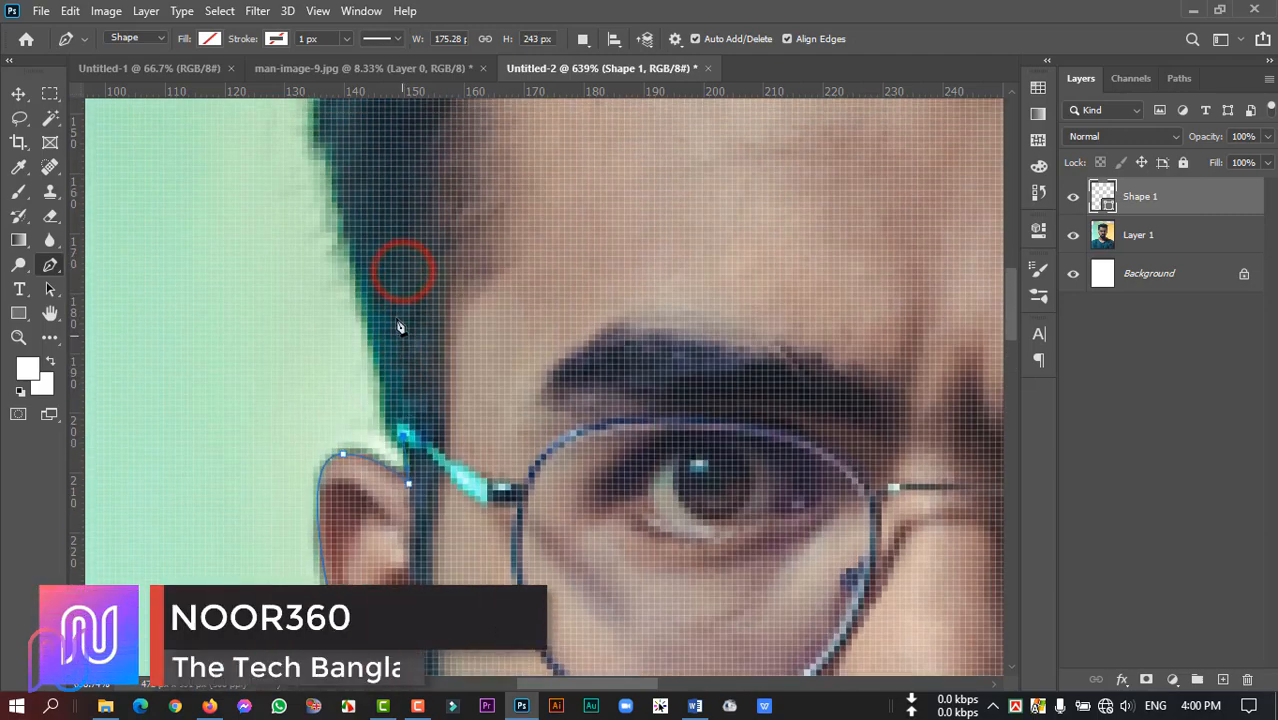
left_click(354, 247)
scroll(360, 395, "down", 2)
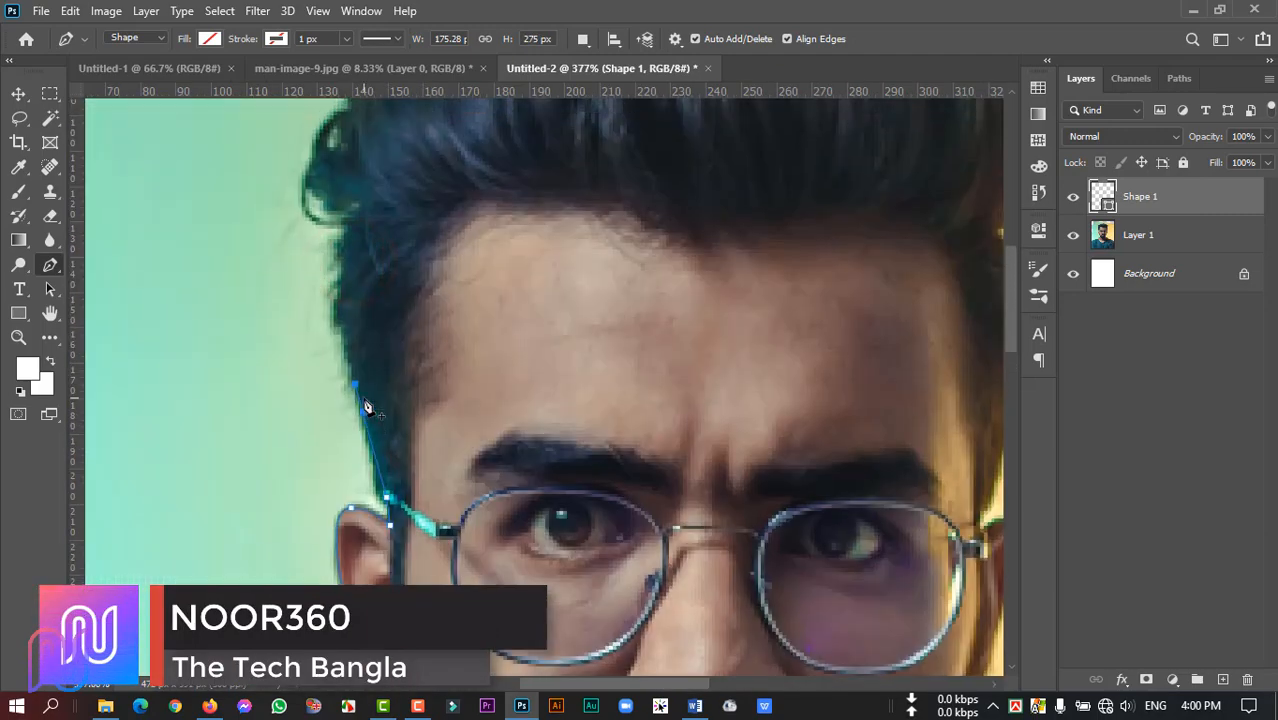
scroll(367, 407, "up", 2)
left_click_drag(331, 309, 338, 283)
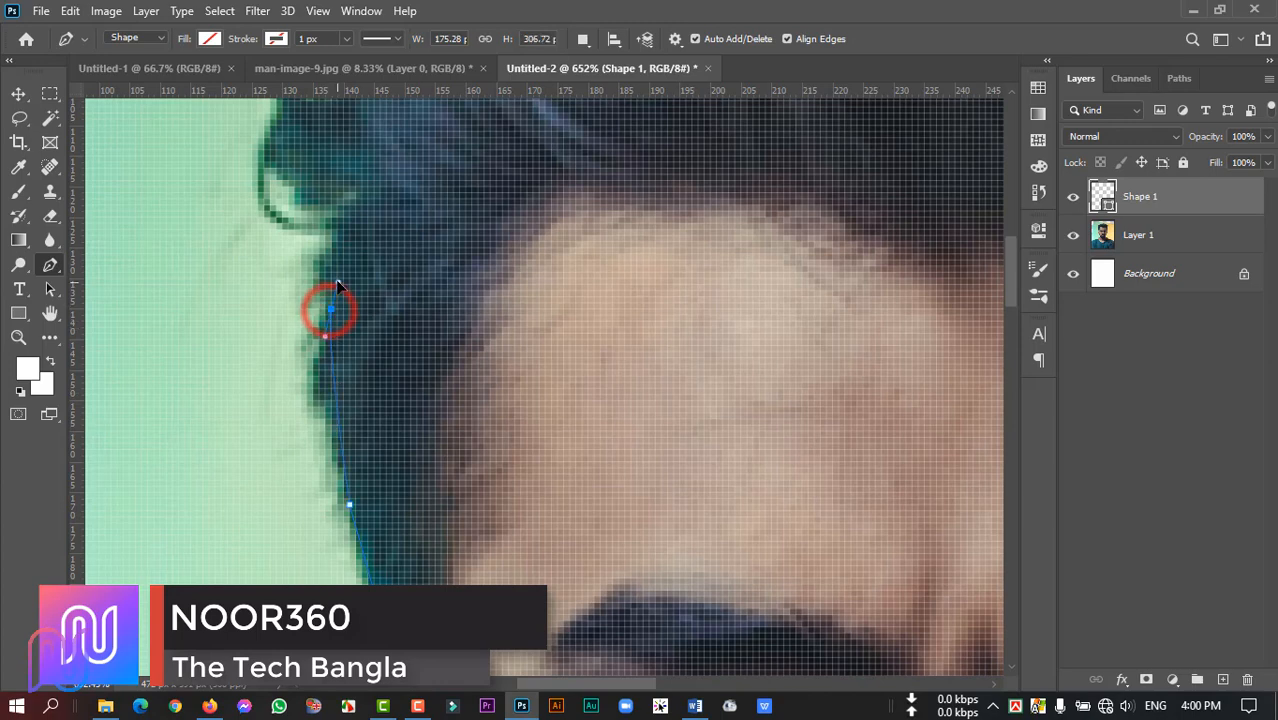
left_click(362, 202)
scroll(362, 205, "up", 3)
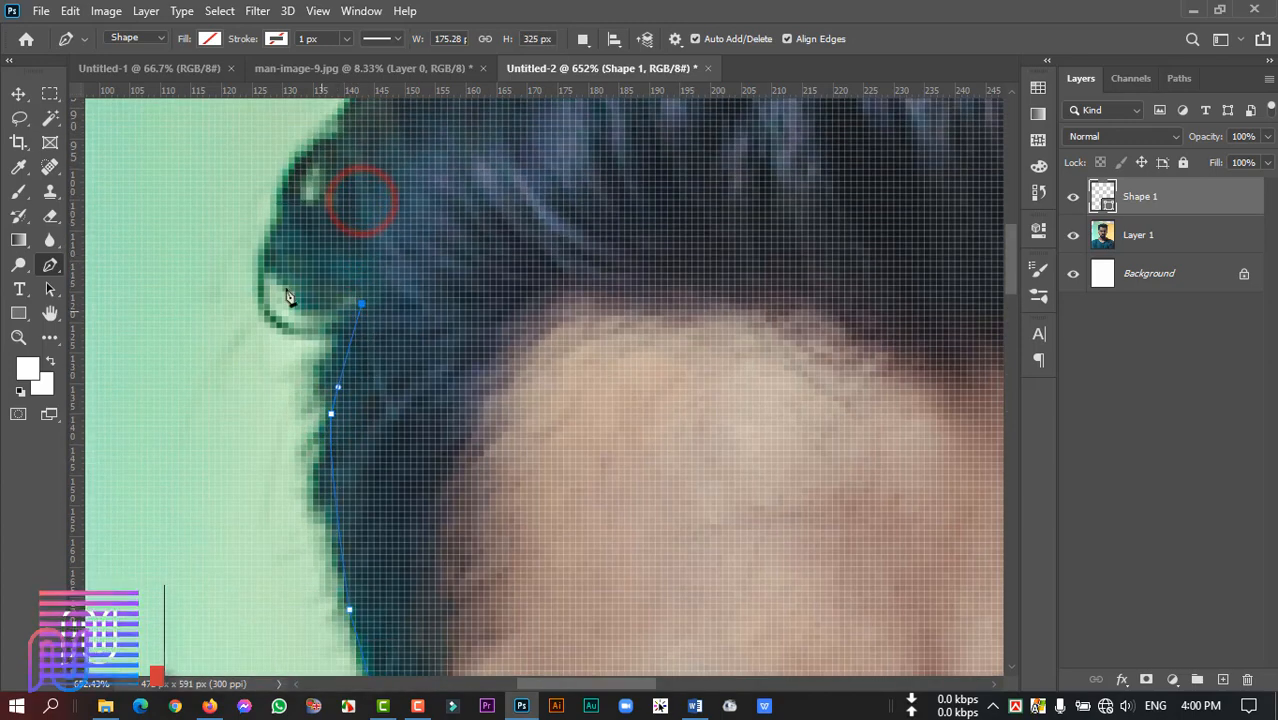
left_click_drag(317, 175, 309, 145)
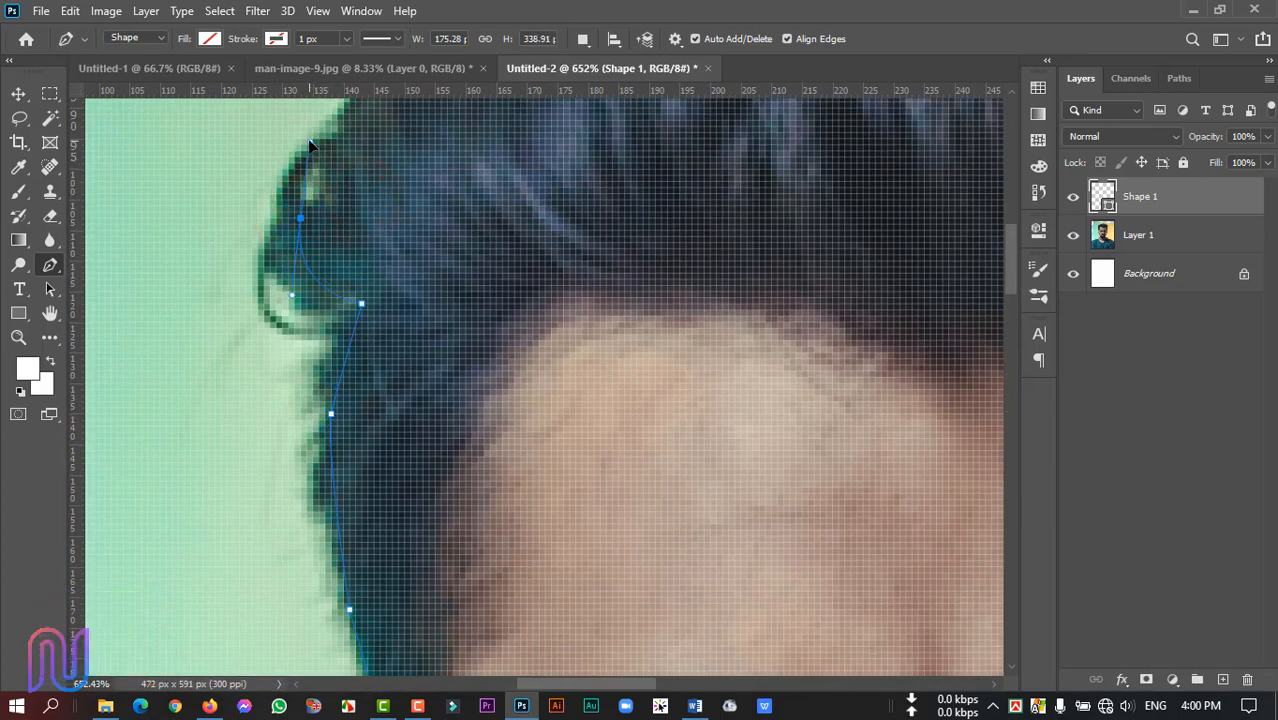
Step: Outline the top of the hair with three curved anchors, running across the head to its upper right side
scroll(400, 280, "down", 3)
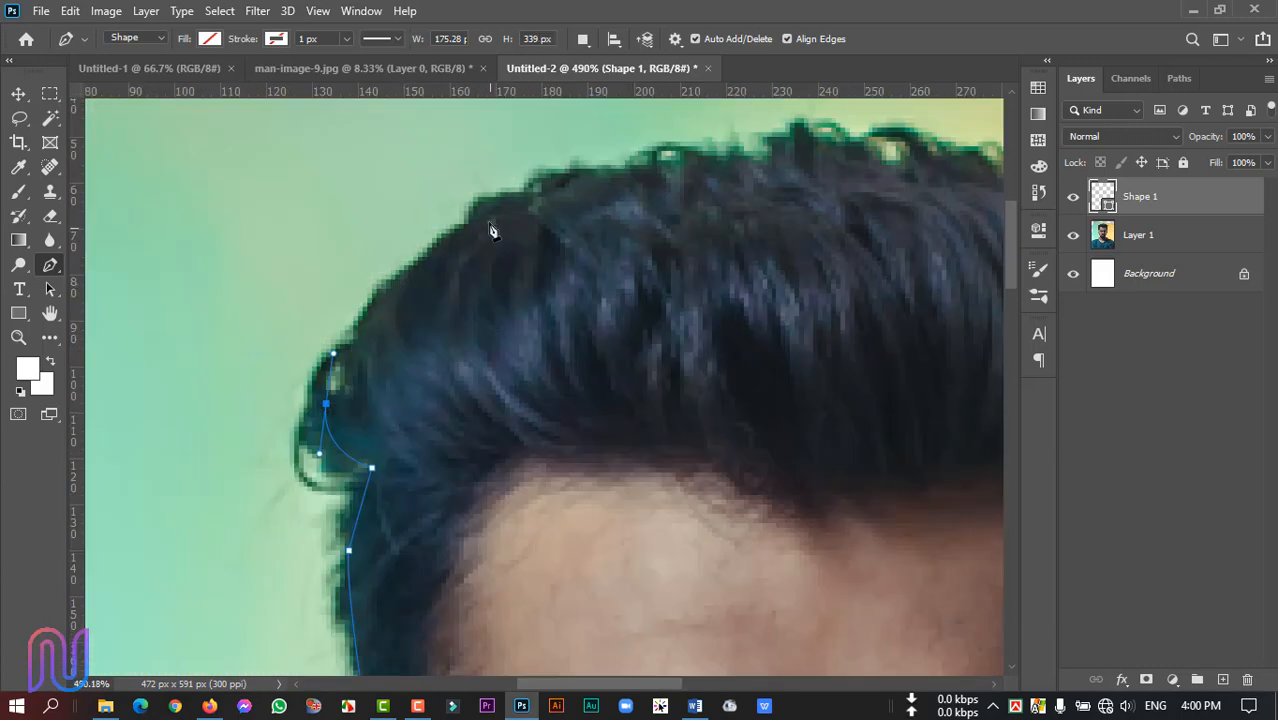
left_click_drag(486, 219, 581, 166)
left_click_drag(881, 329, 600, 402)
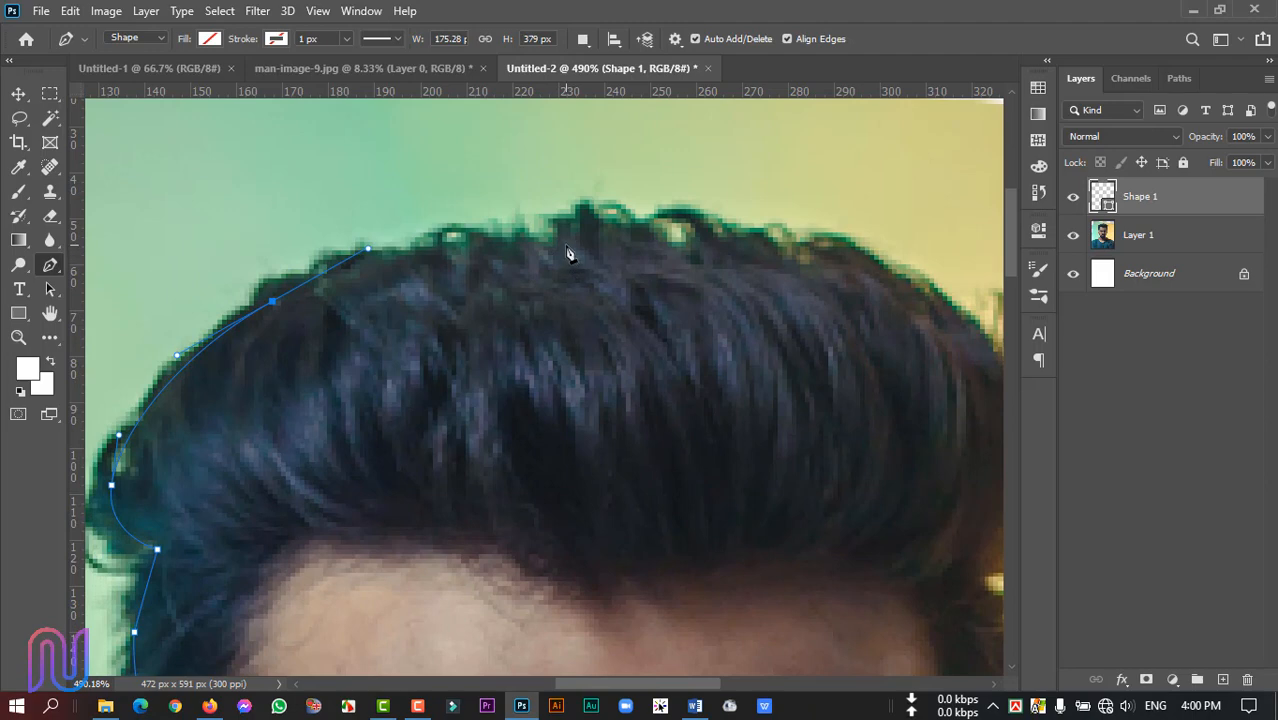
left_click_drag(565, 247, 614, 243)
left_click_drag(686, 395, 459, 334)
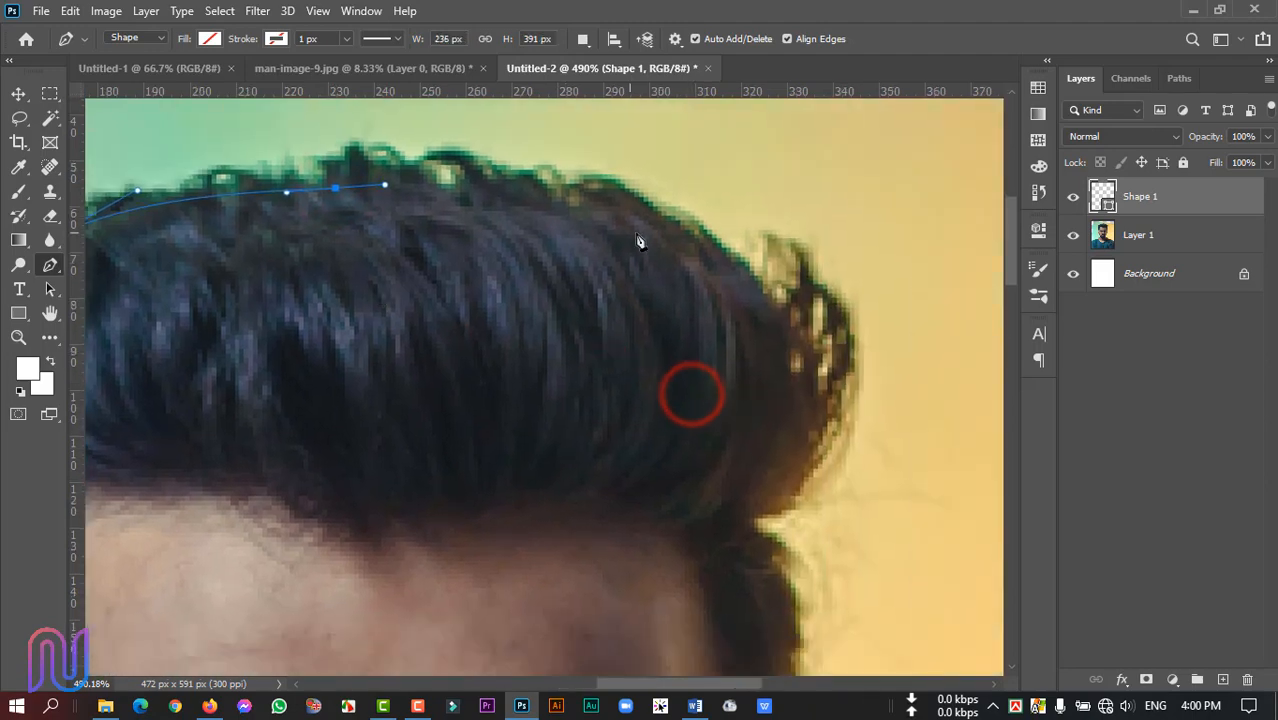
left_click_drag(721, 257, 797, 303)
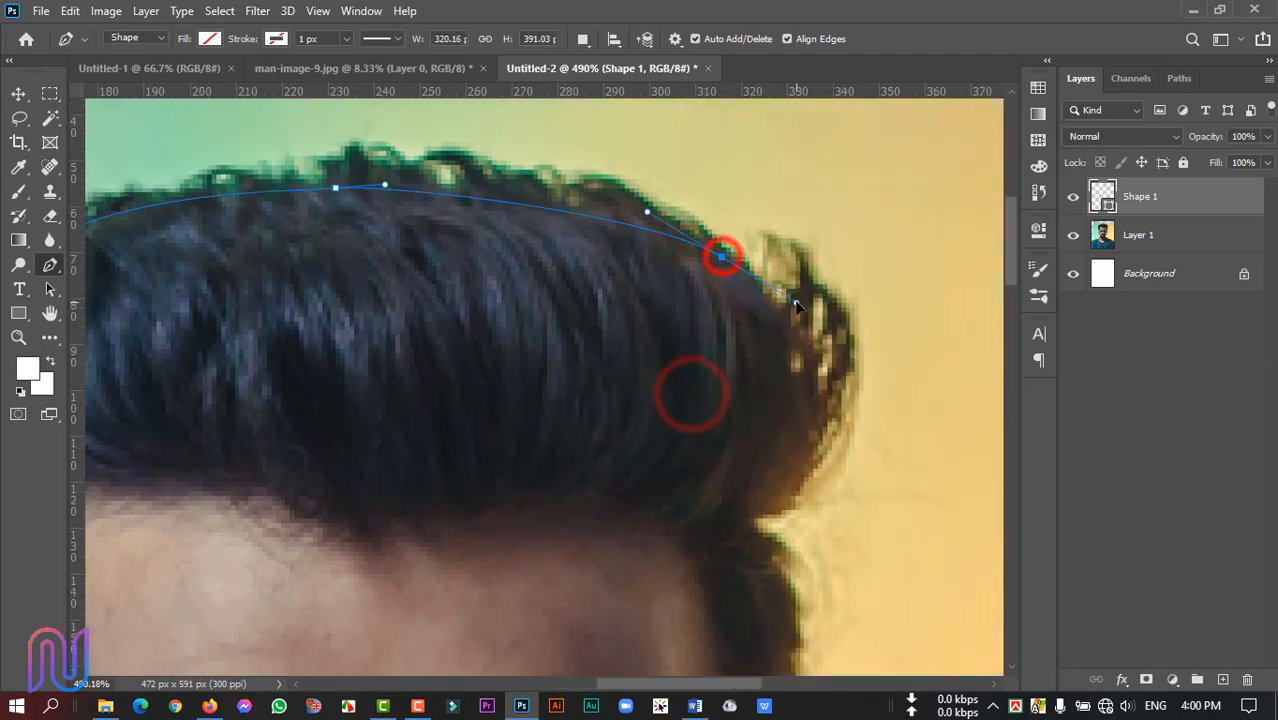
Step: Bring the path down the hair's right side to the glasses temple and onto the top of the right-side ear
left_click_drag(771, 441, 723, 373)
left_click(686, 390)
scroll(725, 480, "down", 5)
left_click_drag(734, 420, 696, 534)
scroll(696, 537, "down", 3)
scroll(668, 470, "up", 1)
left_click(665, 465)
left_click(669, 488)
left_click(701, 473)
scroll(734, 488, "up", 3)
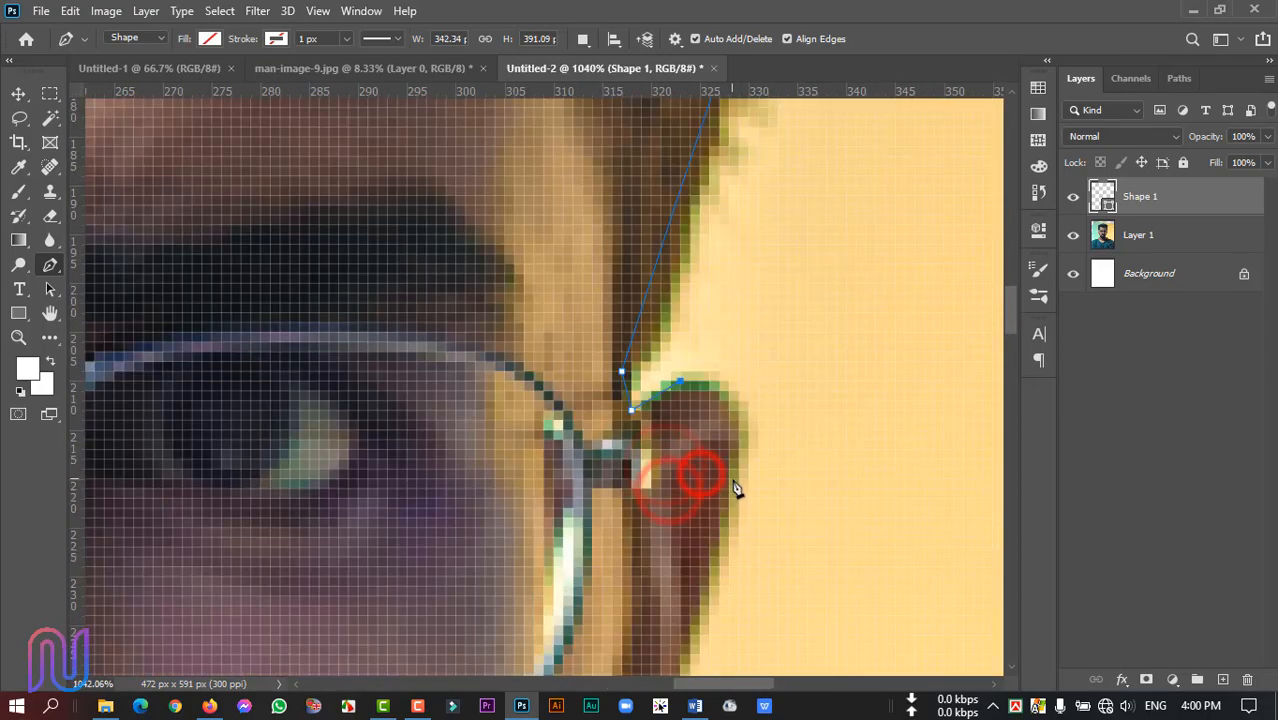
Step: Trace the outer edge of the right-side ear and continue down the jawline along the beard
left_click(732, 486)
scroll(660, 562, "down", 3)
left_click(651, 568)
scroll(640, 560, "down", 3)
left_click(604, 485)
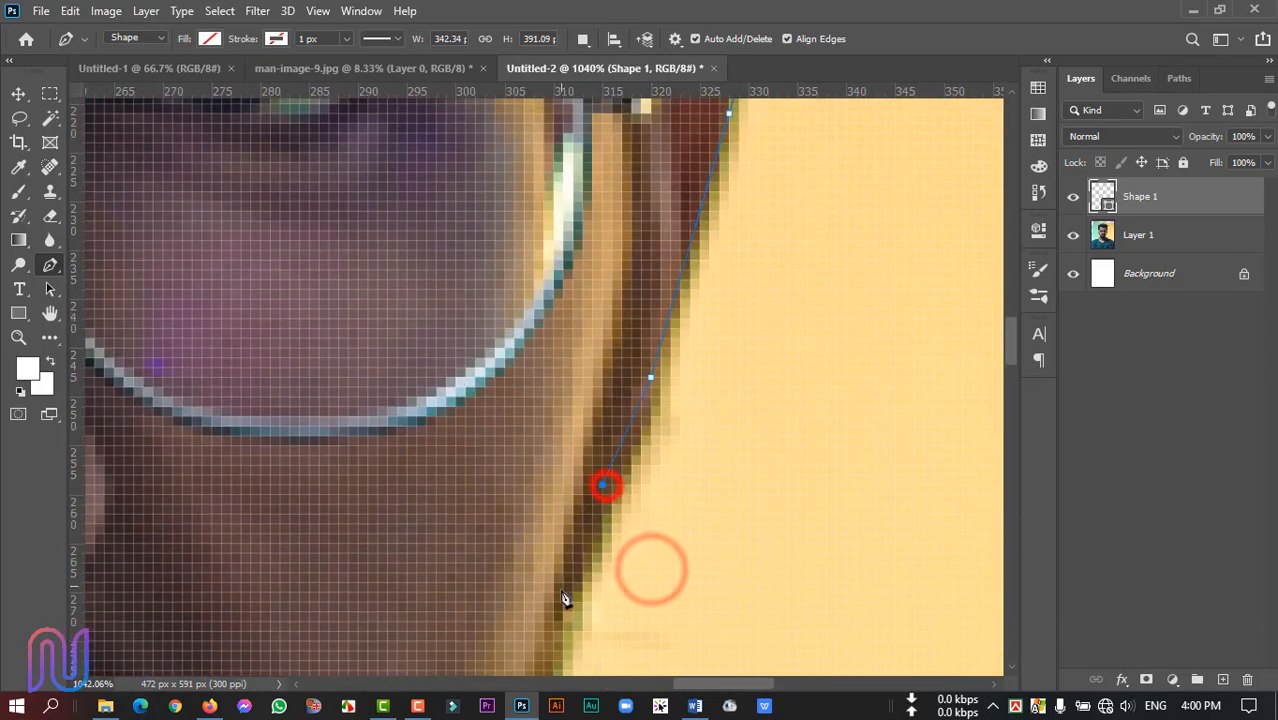
left_click(563, 598)
scroll(560, 598, "down", 5)
left_click(465, 580)
scroll(465, 580, "down", 9)
scroll(462, 560, "up", 7)
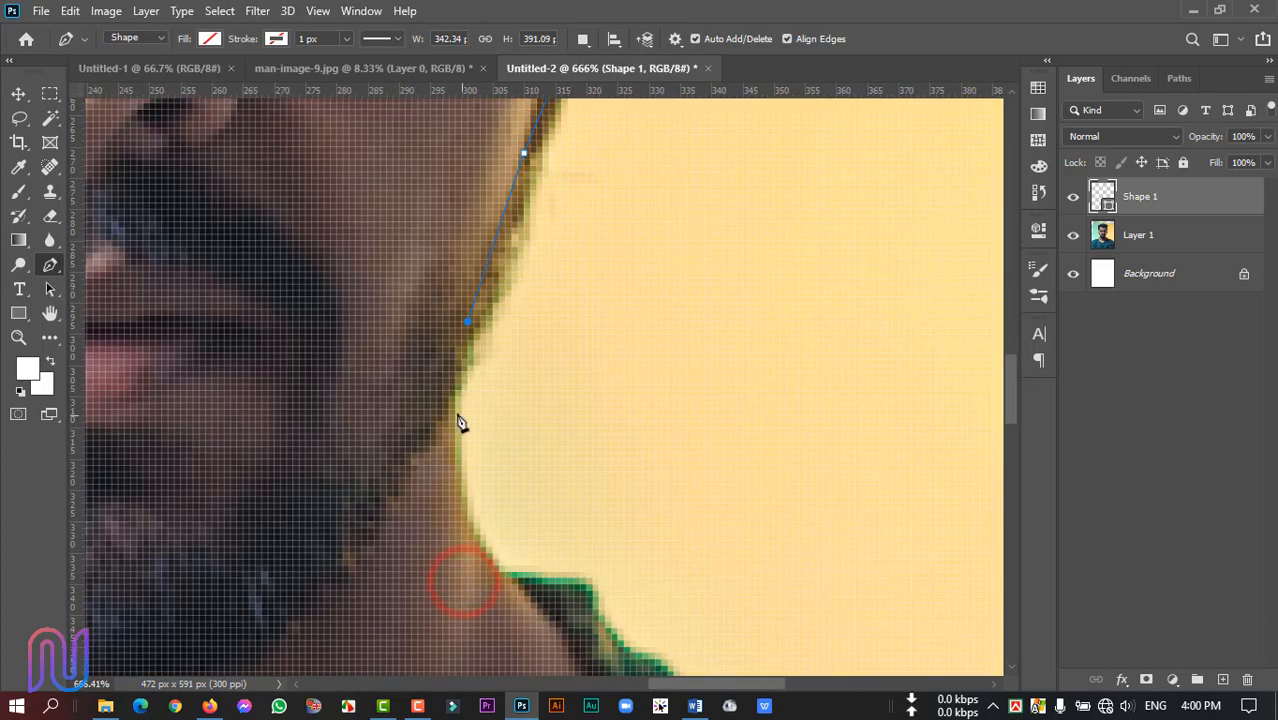
Step: Curve the path down the right side of the neck and carry it onto the shirt collar
left_click_drag(456, 434, 469, 501)
left_click(474, 541)
scroll(514, 590, "down", 2)
left_click_drag(545, 537, 550, 424)
left_click(459, 399)
left_click_drag(637, 526, 503, 420)
Step: Continue the path from the collar down the right-side shoulder, placing anchors along the shirt's upper edge
left_click_drag(449, 371, 485, 384)
left_click(566, 426)
left_click_drag(765, 585, 408, 415)
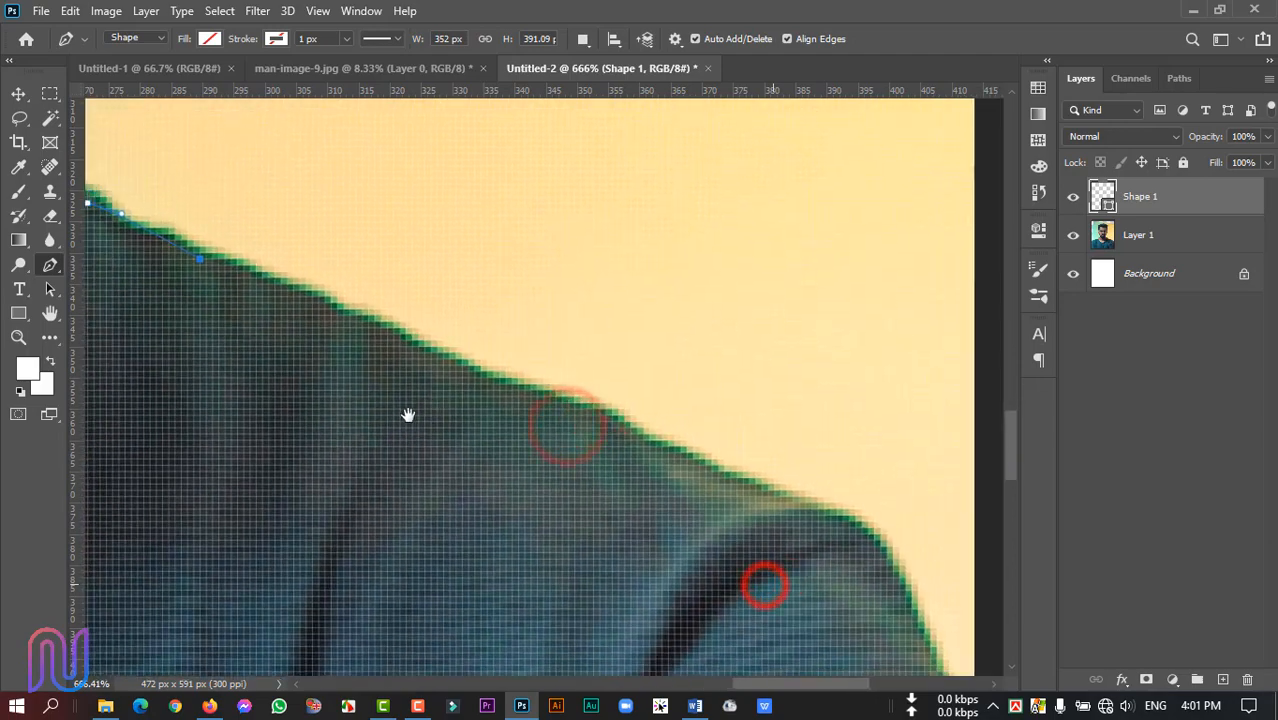
left_click(503, 393)
left_click_drag(633, 525, 440, 407)
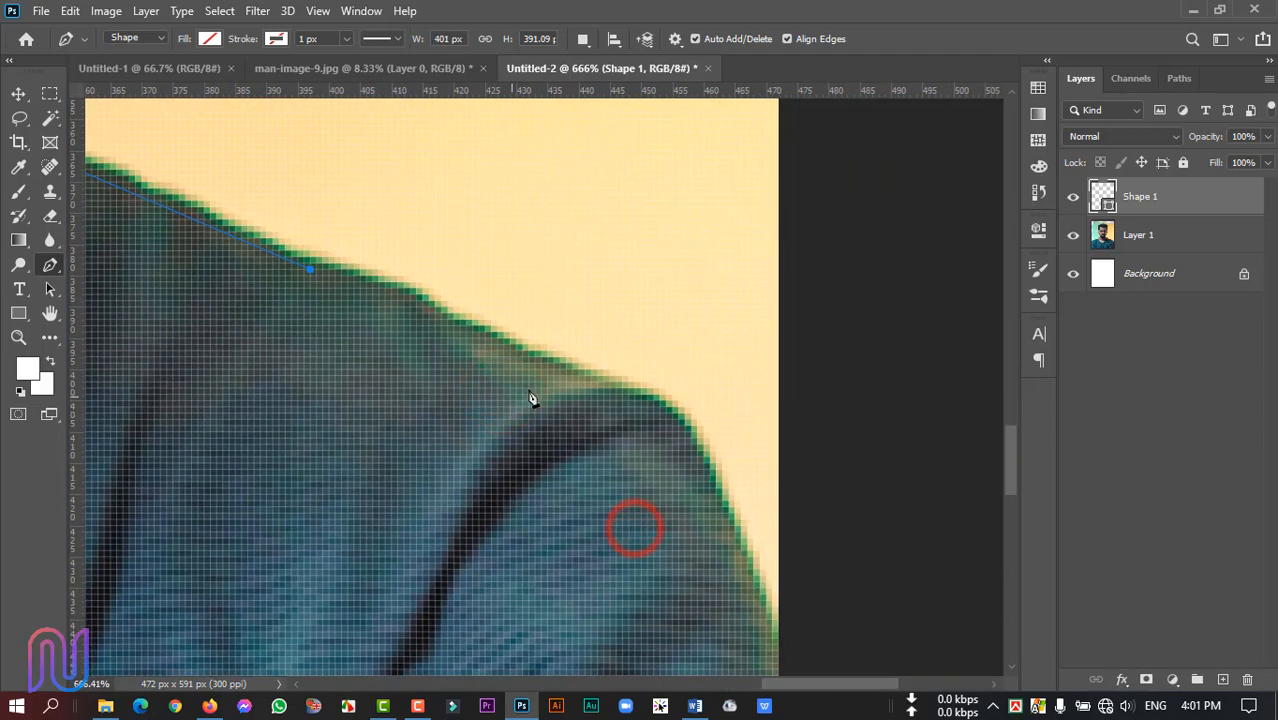
left_click(552, 370)
Step: Curve the path around the right-side shoulder's outer corner and carry it just past the canvas edge
left_click_drag(697, 467, 726, 531)
left_click_drag(811, 572, 648, 369)
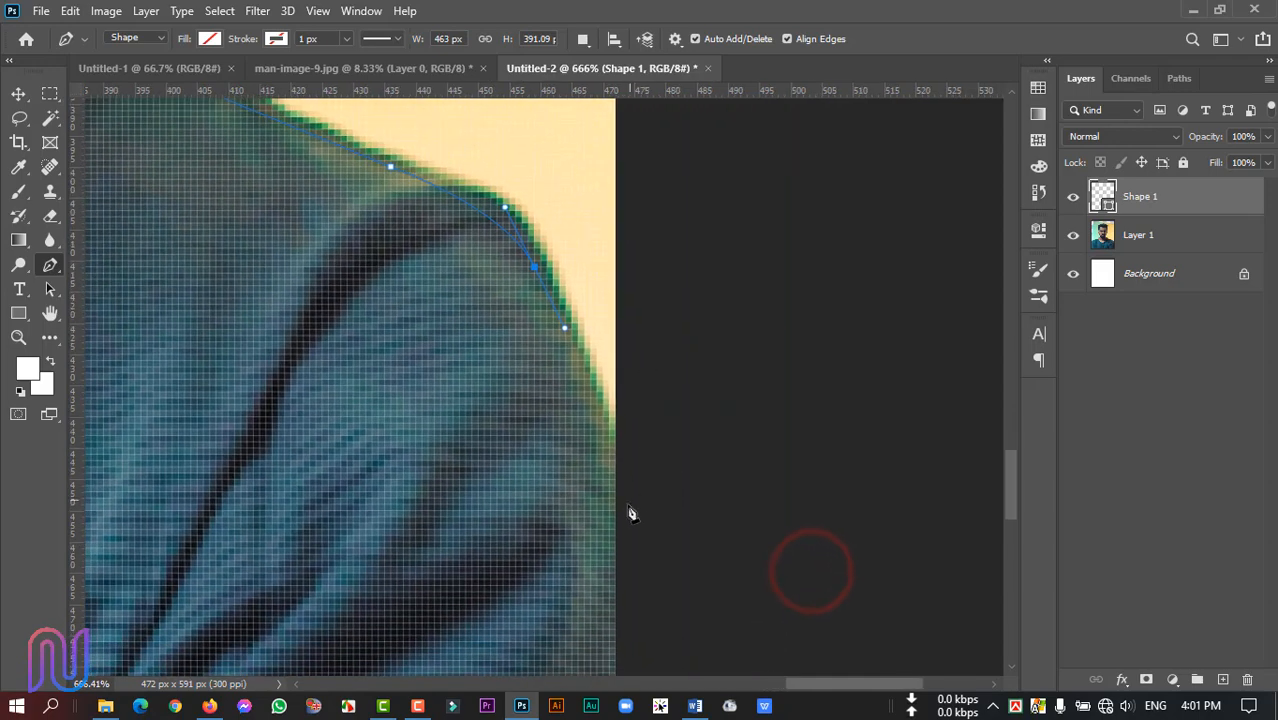
left_click_drag(634, 522, 650, 577)
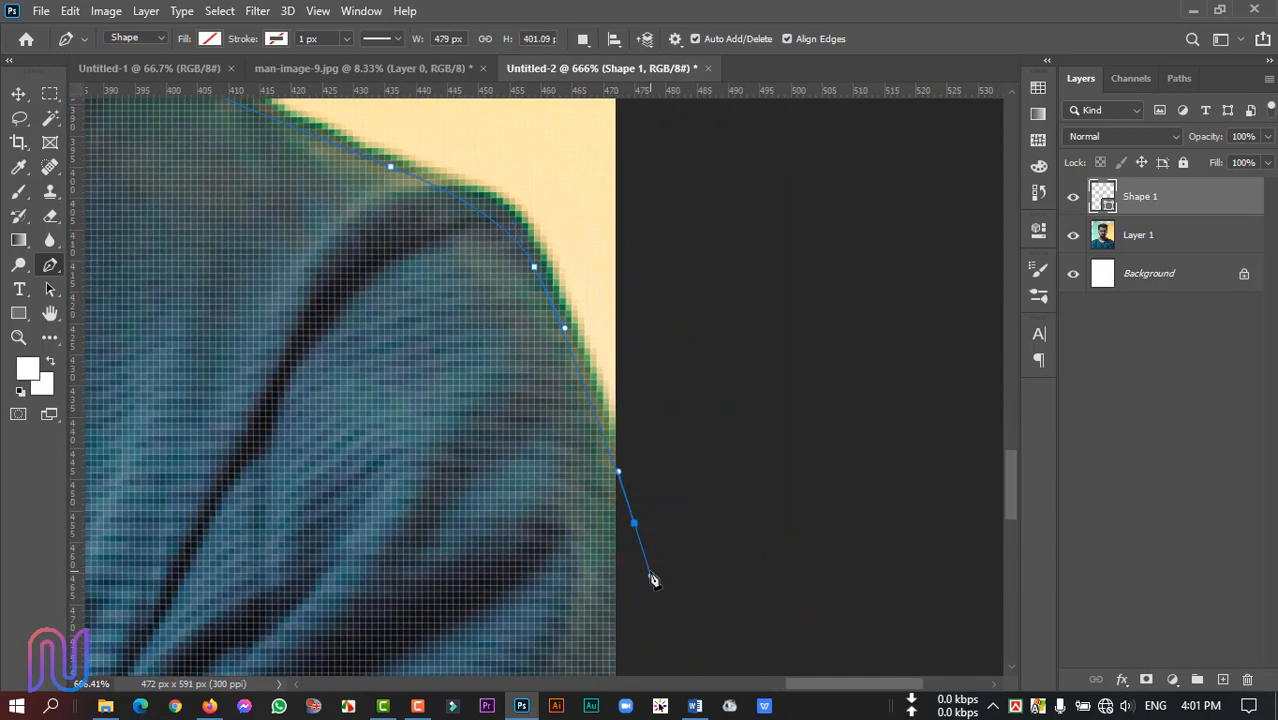
Step: Route the path outside the canvas around the top of the photo and close it at the starting anchor by the left-side shoulder
scroll(650, 577, "down", 10)
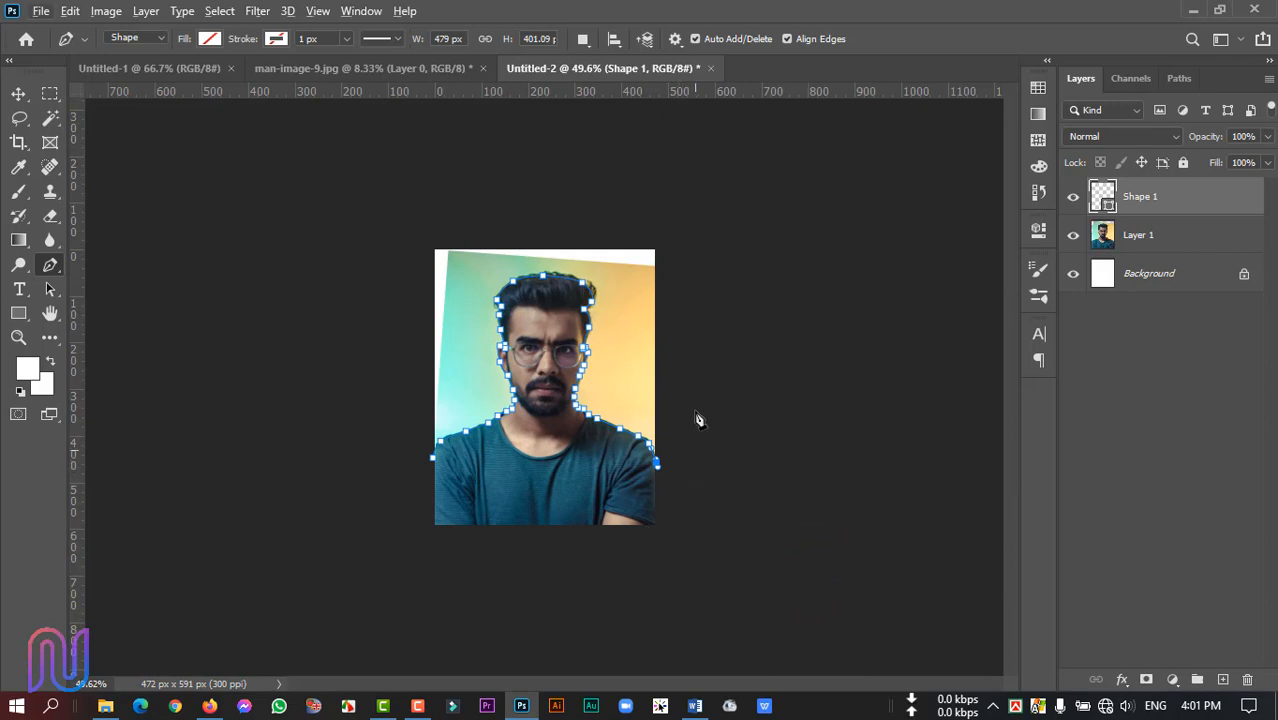
left_click(730, 230)
left_click(639, 182)
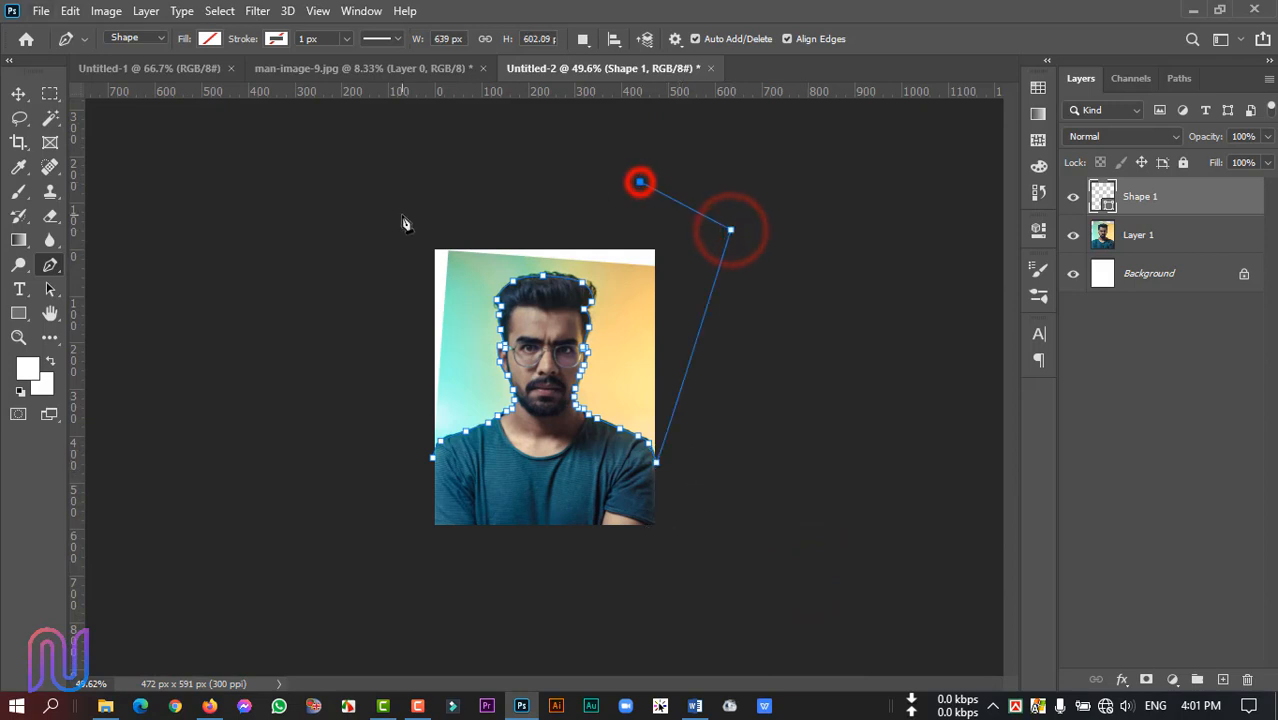
left_click(361, 234)
left_click(341, 435)
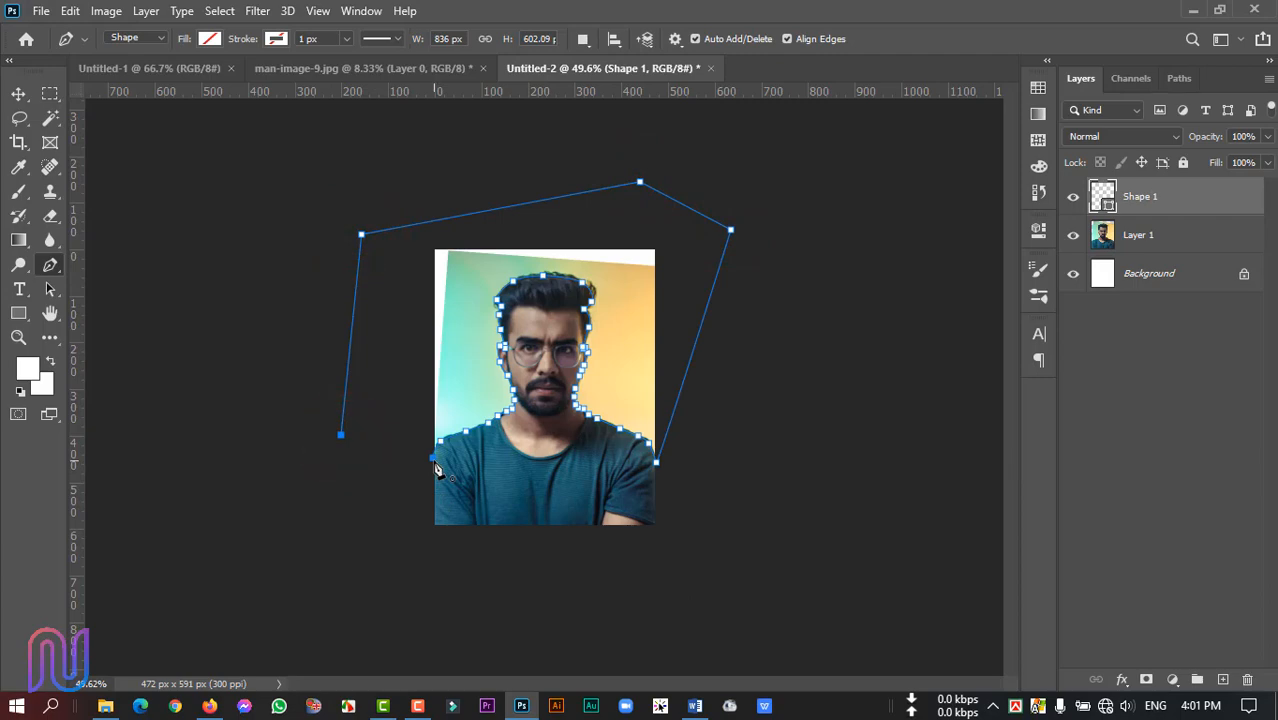
scroll(450, 503, "up", 4)
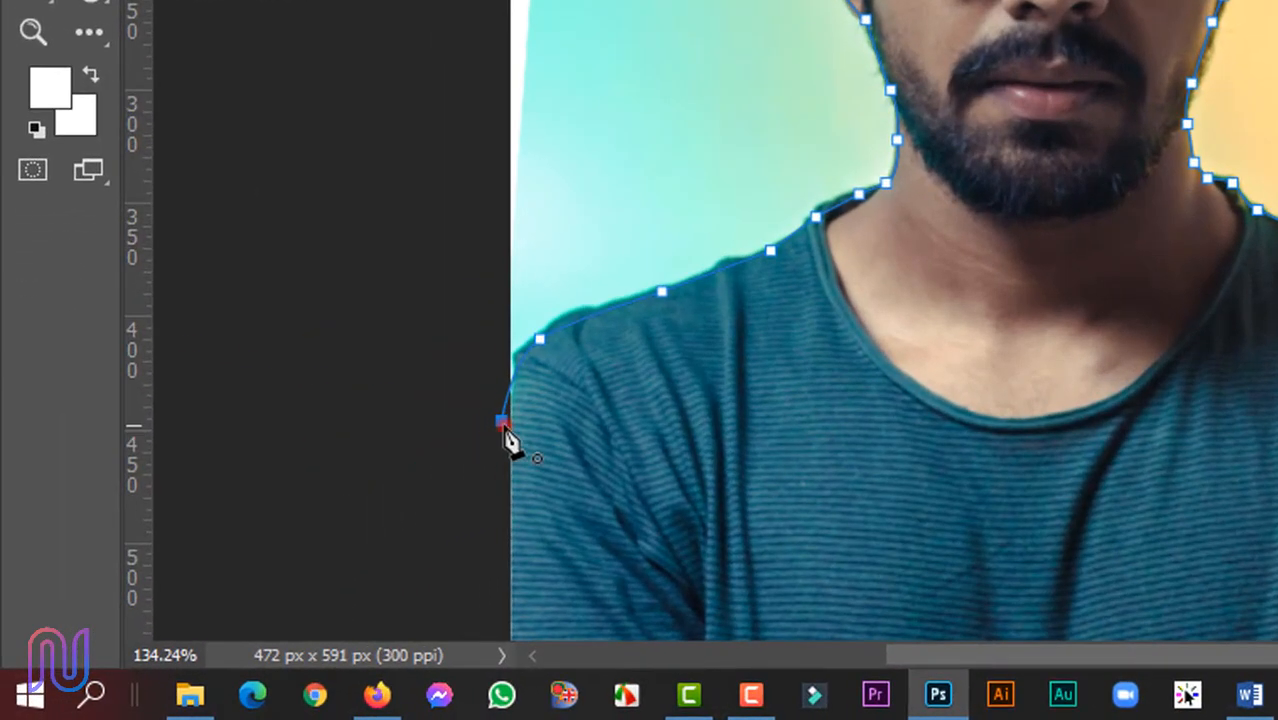
left_click(502, 422)
scroll(660, 425, "down", 5)
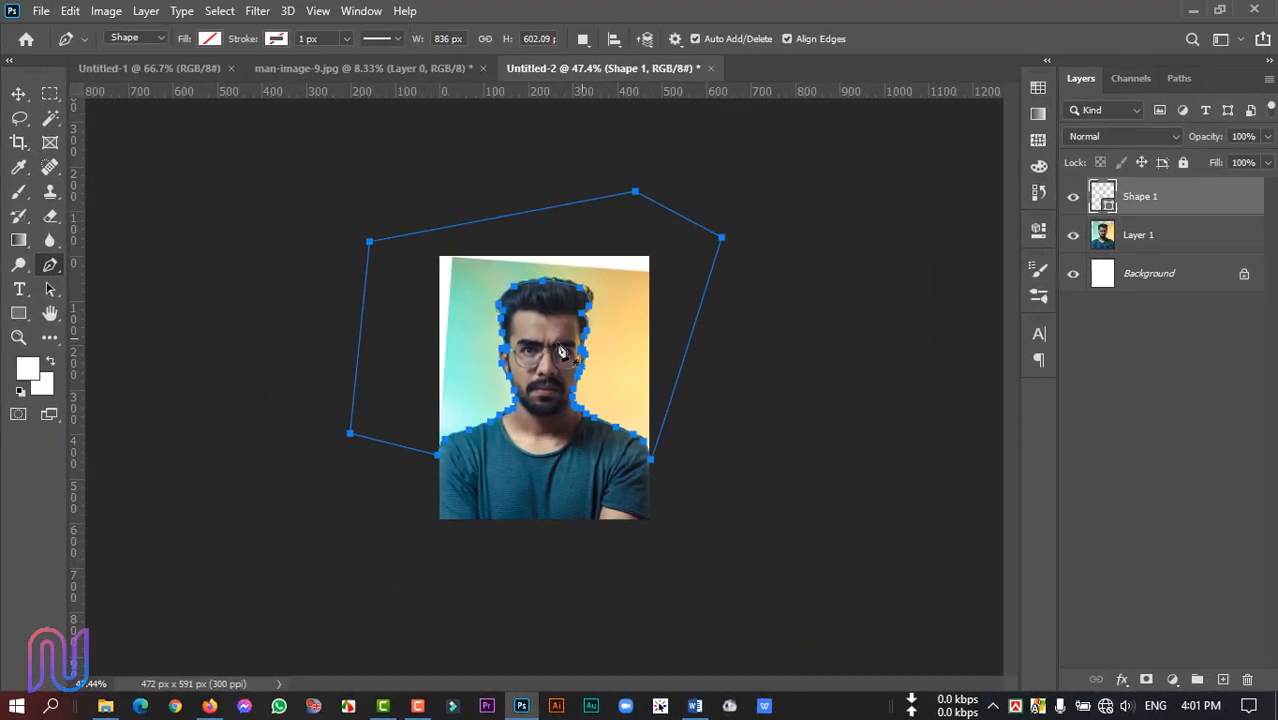
Step: Convert the closed path into a new anti-aliased selection with a feather radius of 0 pixels
right_click(460, 339)
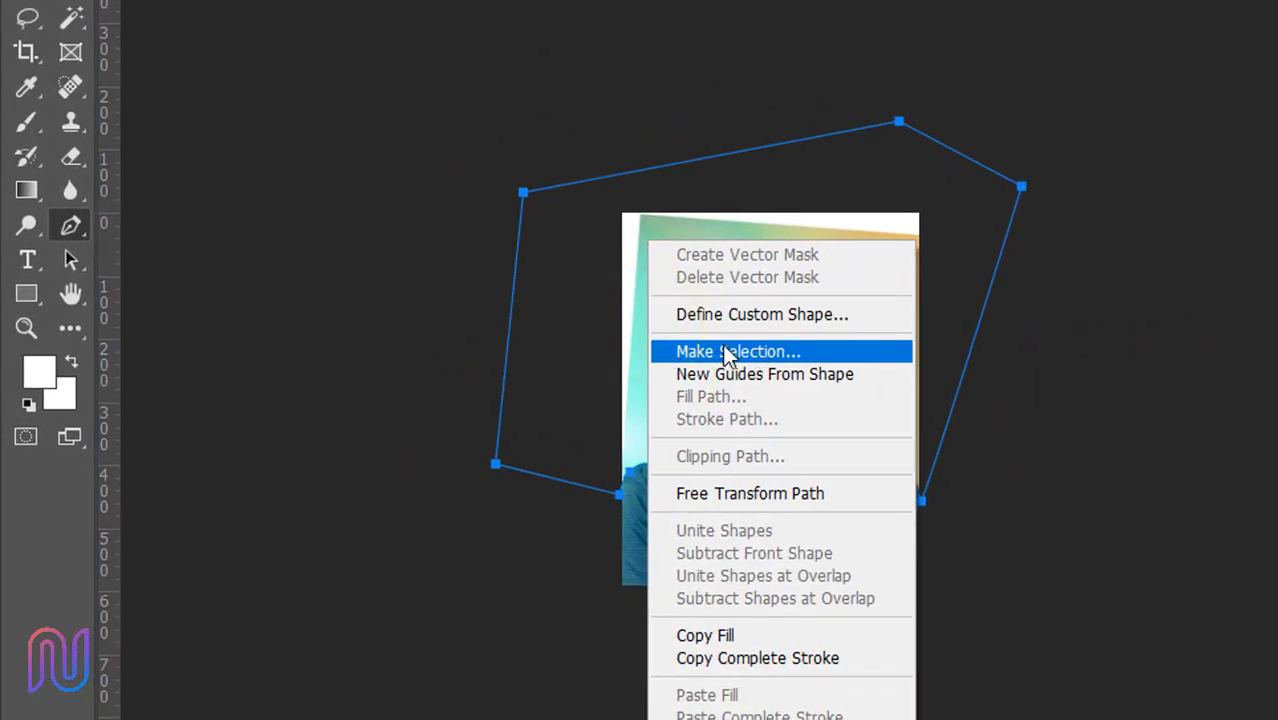
left_click(726, 349)
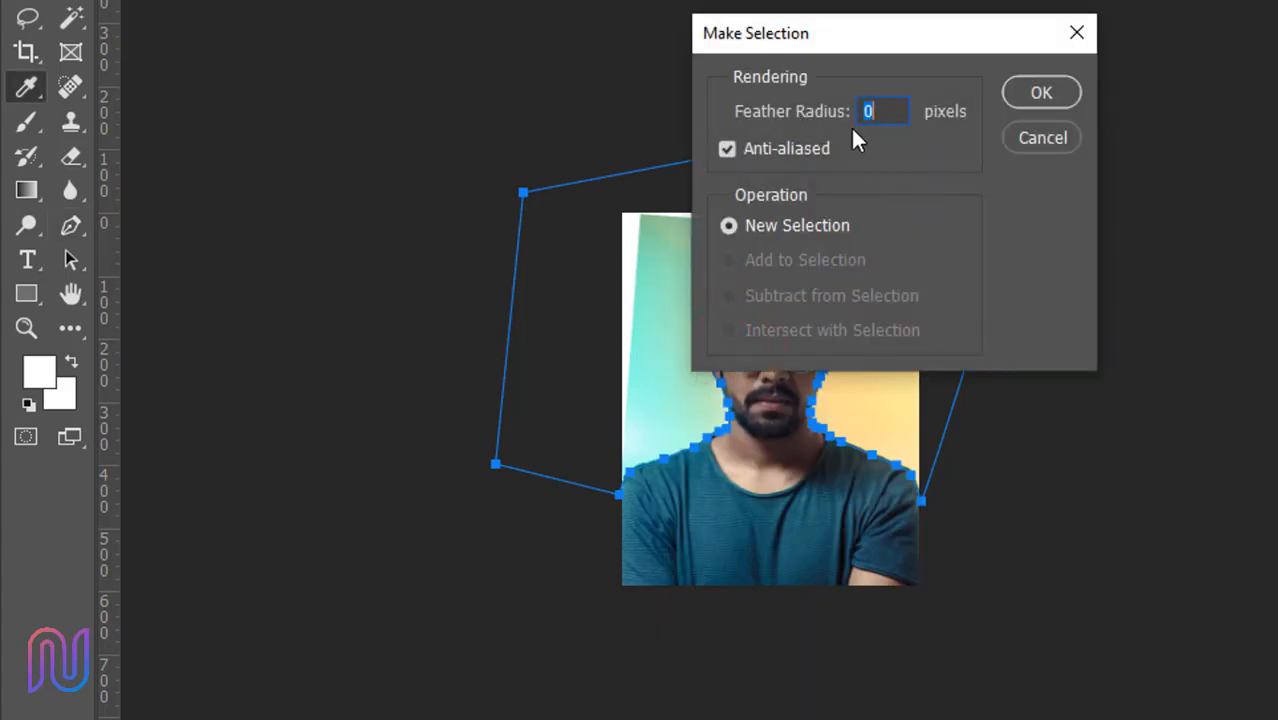
left_click(1037, 87)
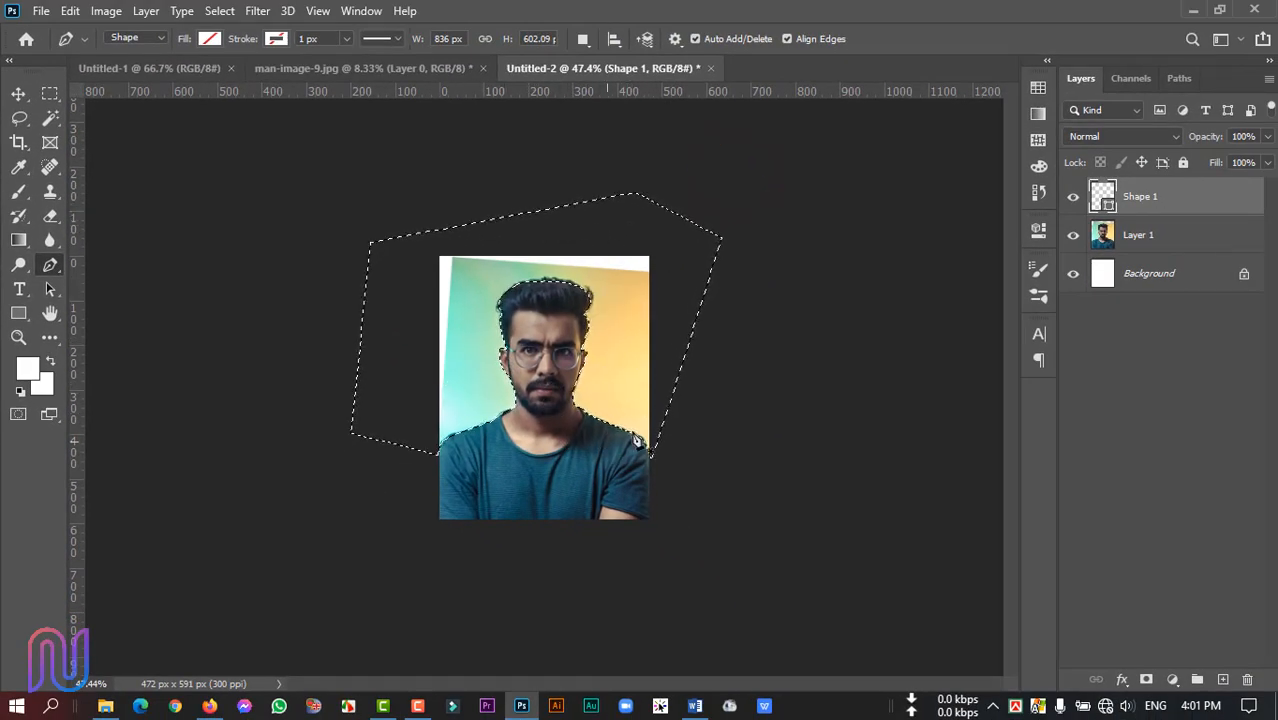
Step: Delete the selected background from Layer 1 and clear the selection
left_click(1144, 237)
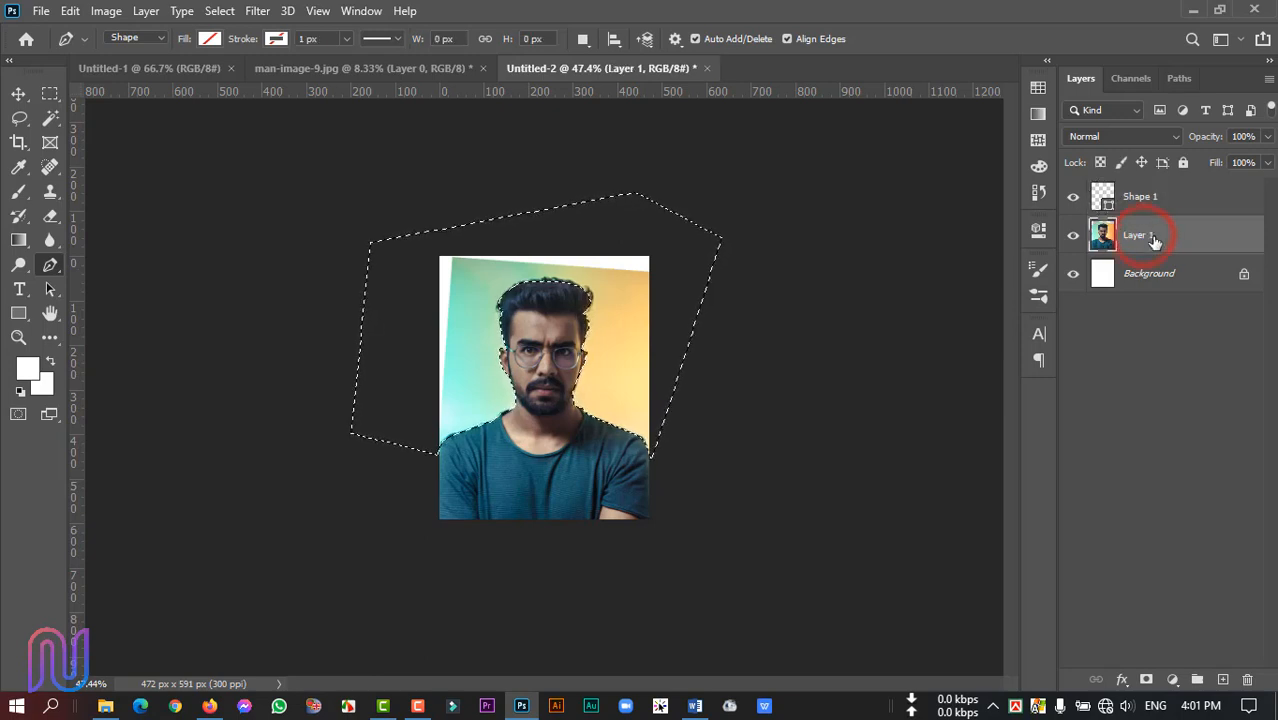
key("BackSpace")
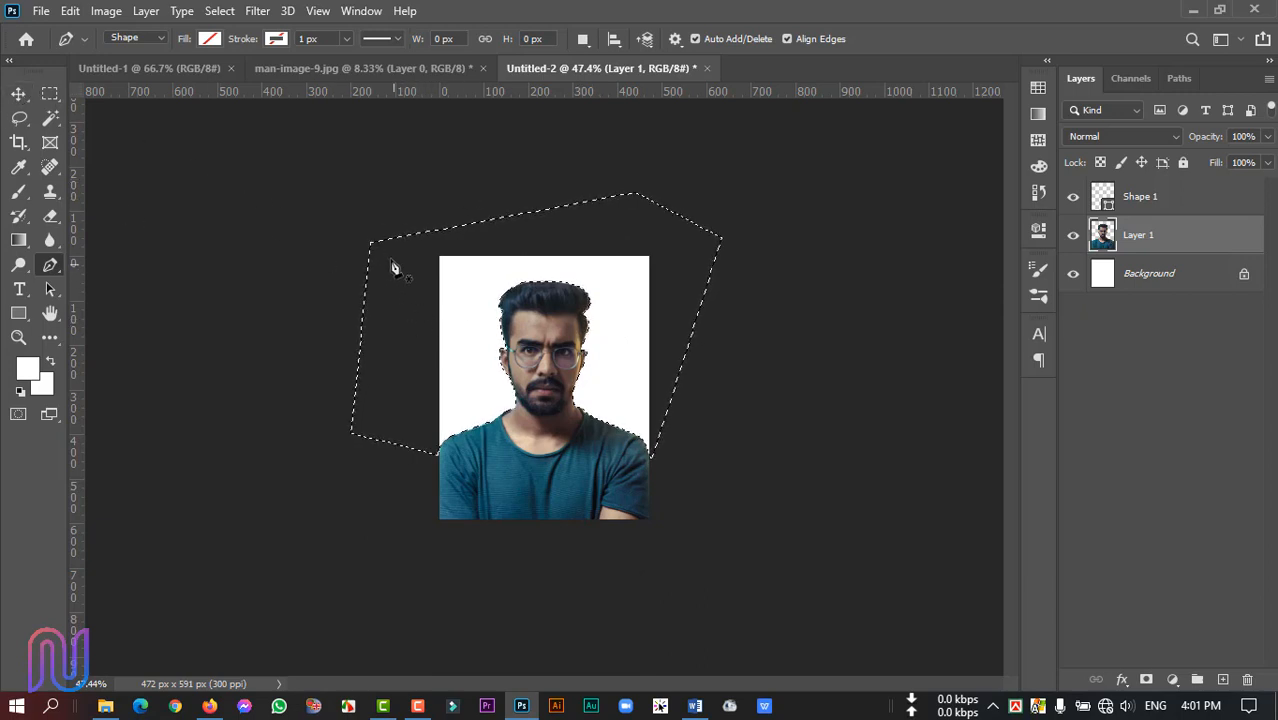
key("ctrl+d")
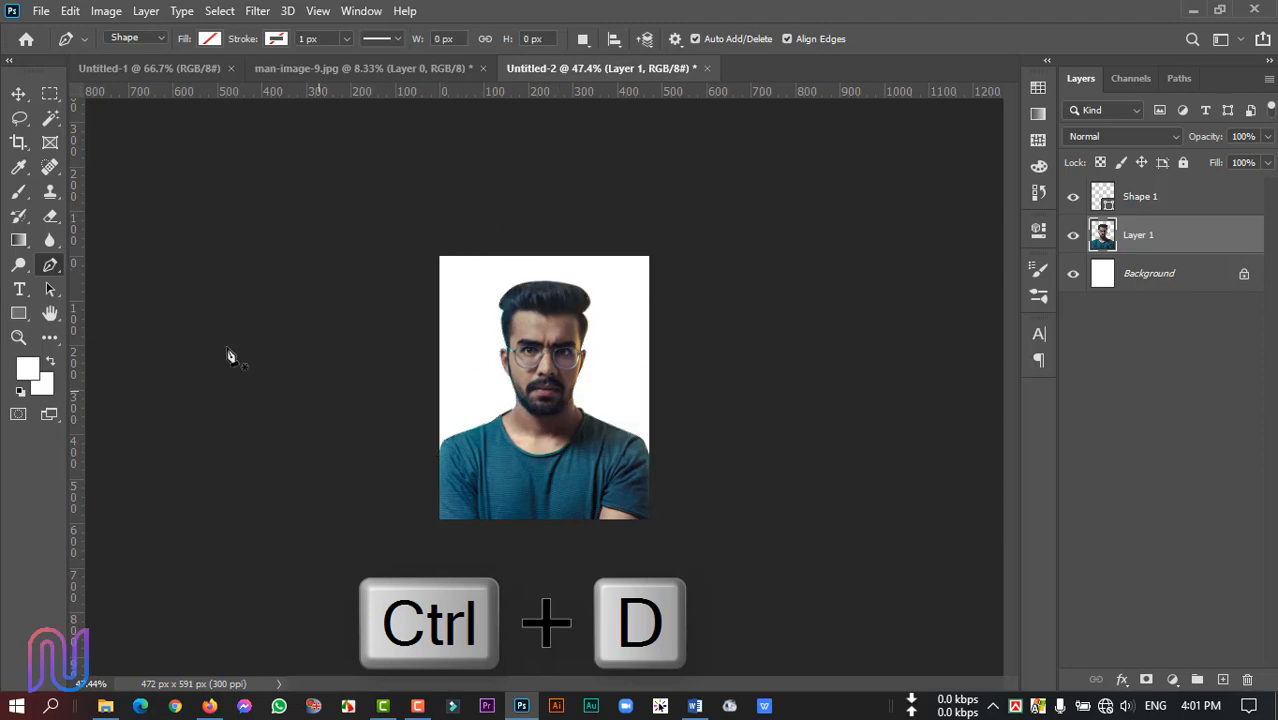
Step: Switch to the Move tool and examine the cut-out man and the extent of his layer
left_click(19, 93)
left_click(786, 476)
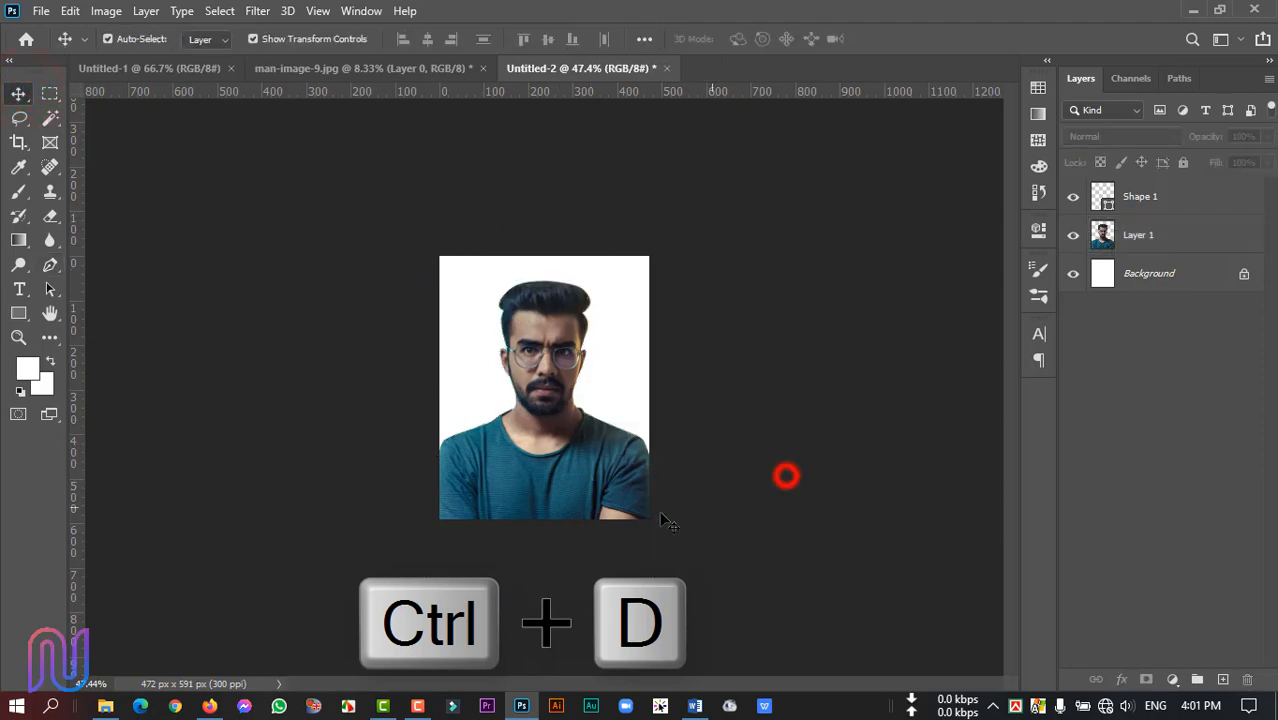
scroll(532, 481, "up", 3)
scroll(537, 485, "down", 3)
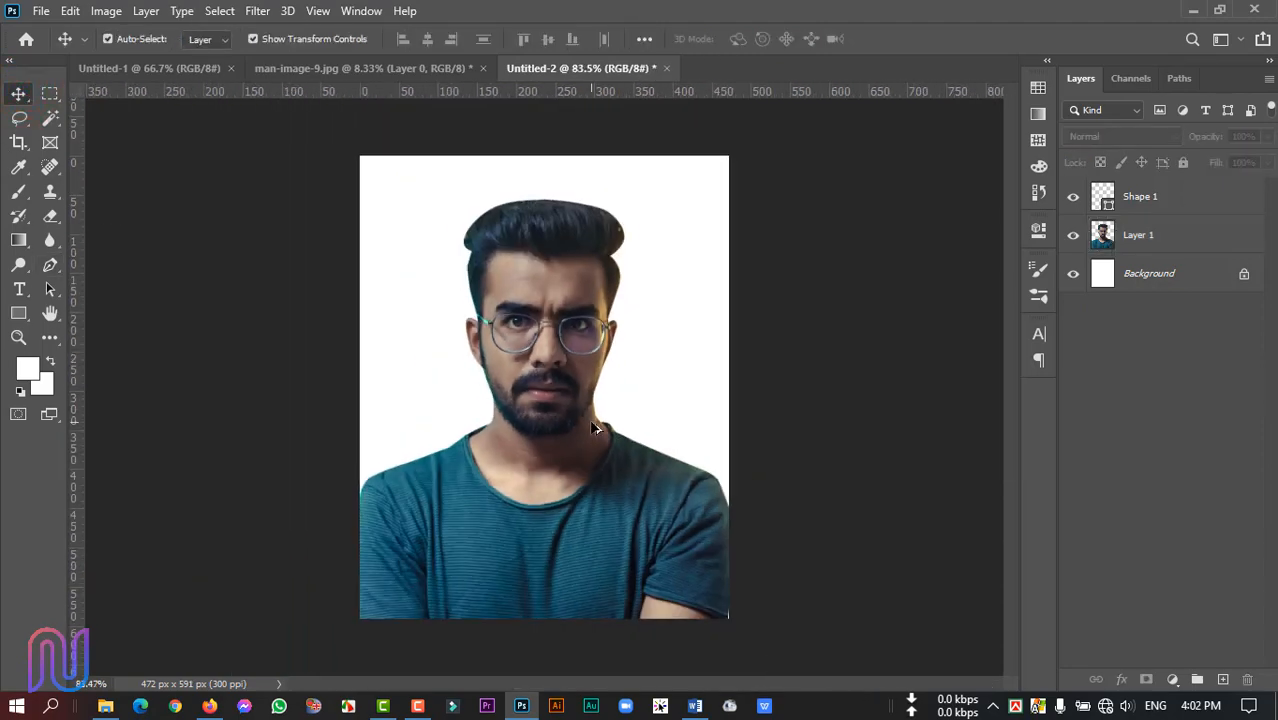
left_click(538, 488)
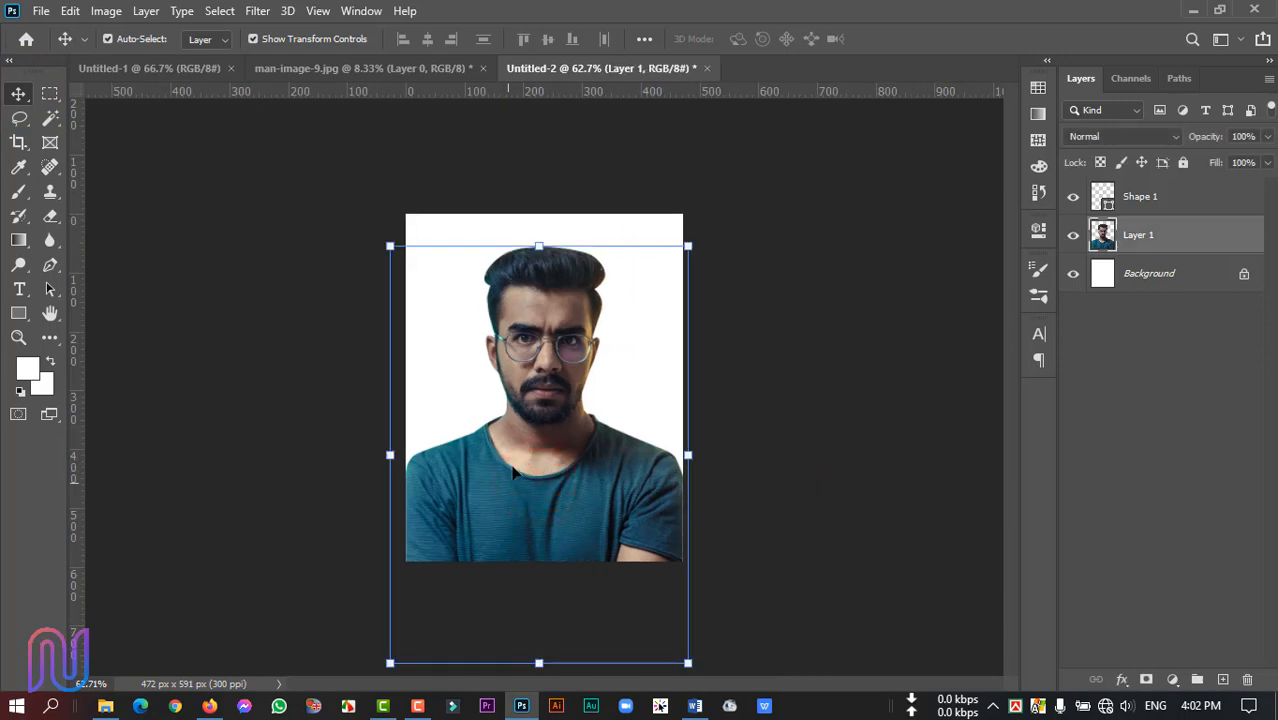
left_click(851, 523)
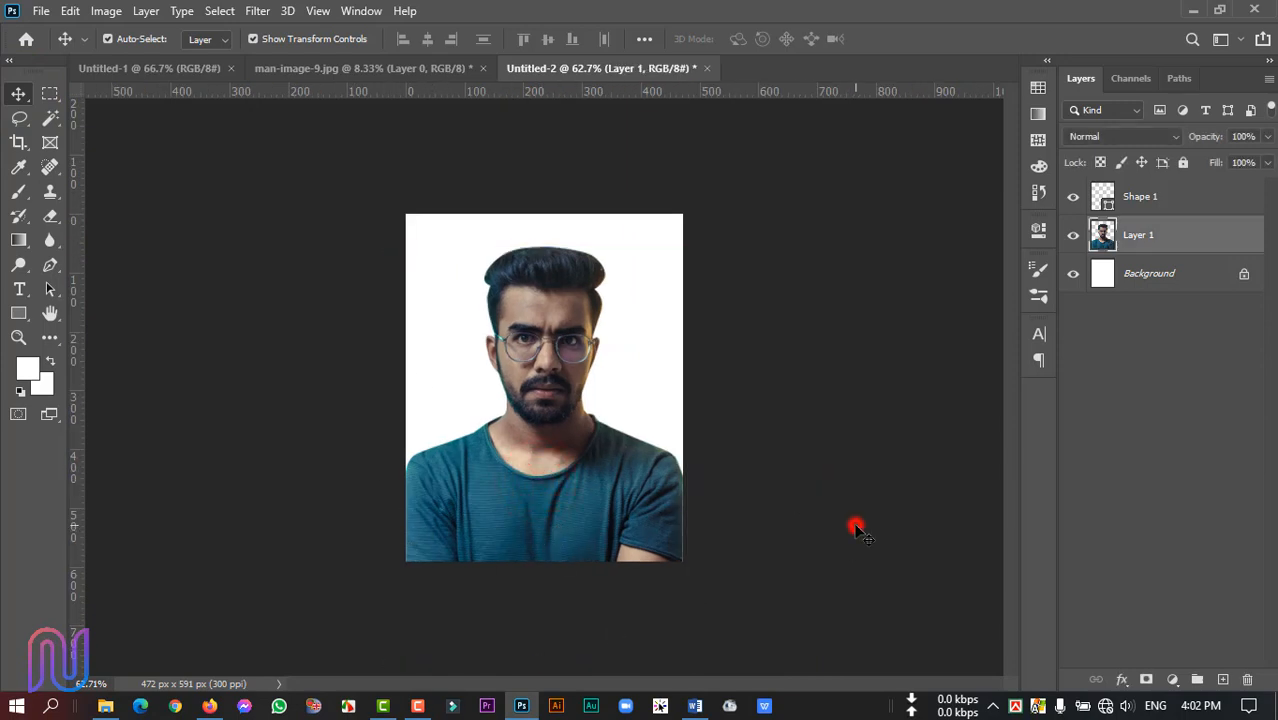
Step: Crop the document to the existing canvas bounds with Delete Cropped Pixels enabled
left_click(18, 141)
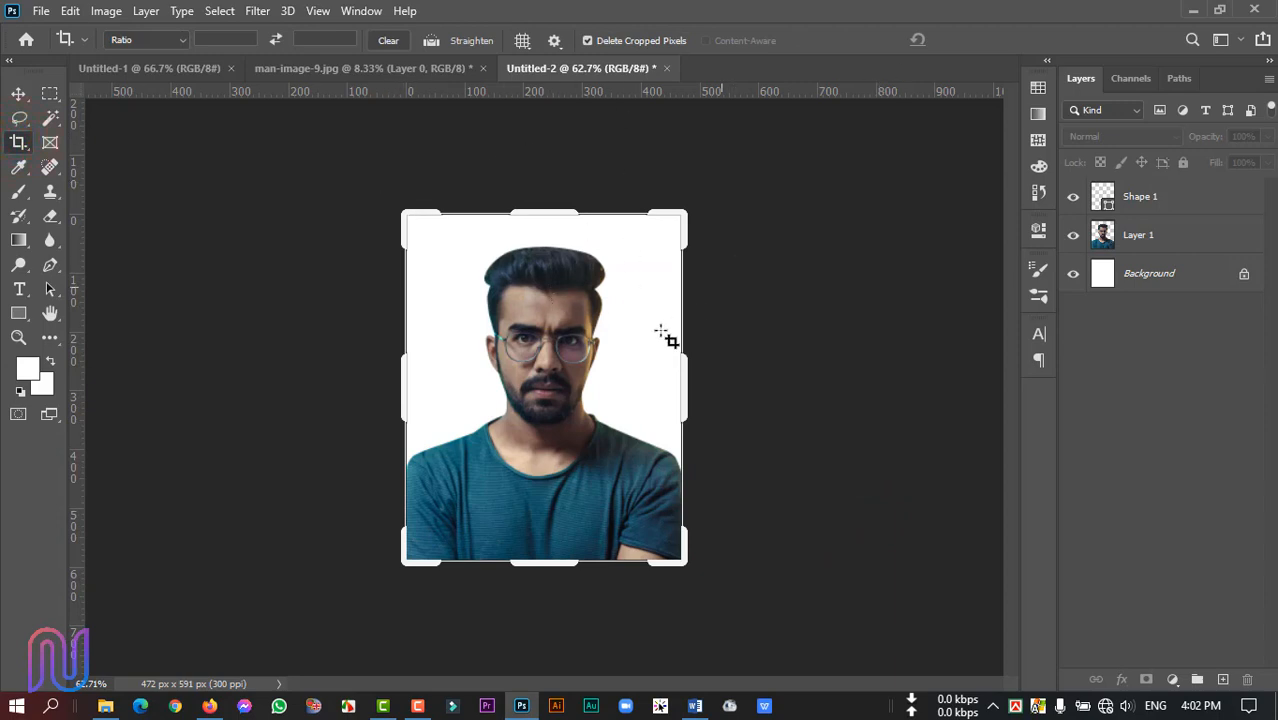
left_click(630, 347)
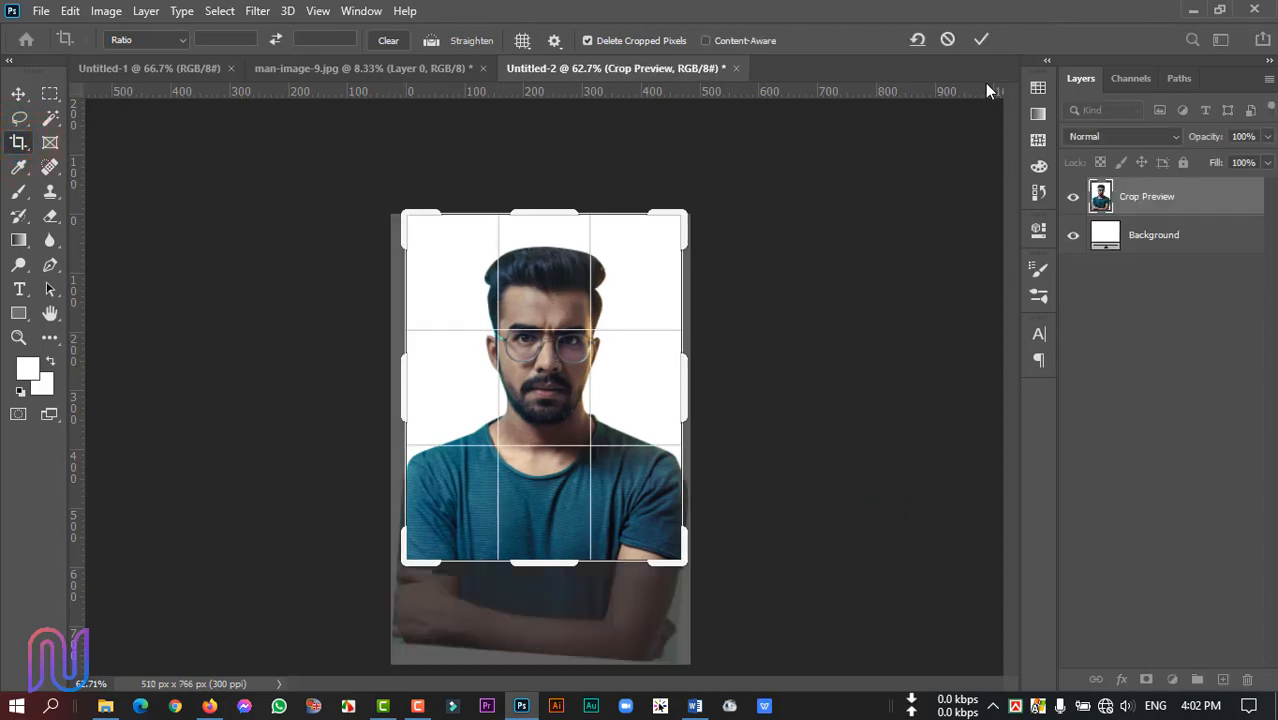
left_click(981, 40)
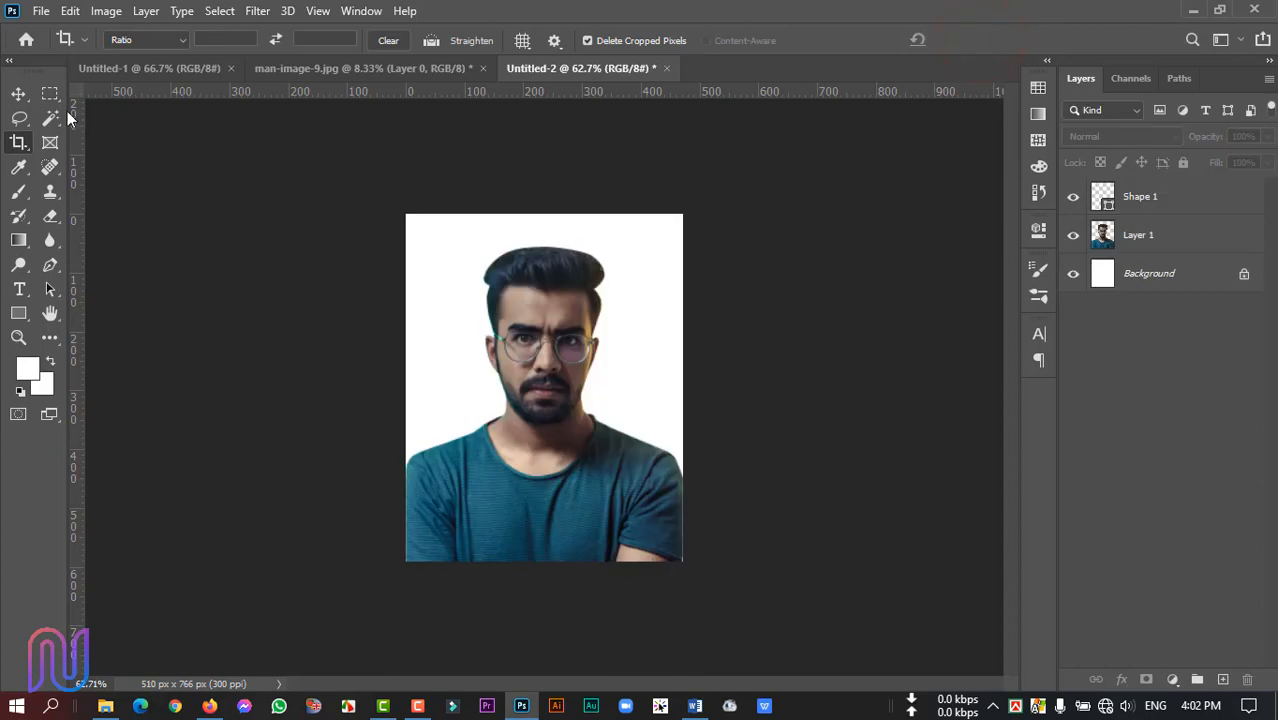
Step: Examine the cropped portrait layer's bounds against the canvas edges
left_click(18, 93)
left_click(551, 519)
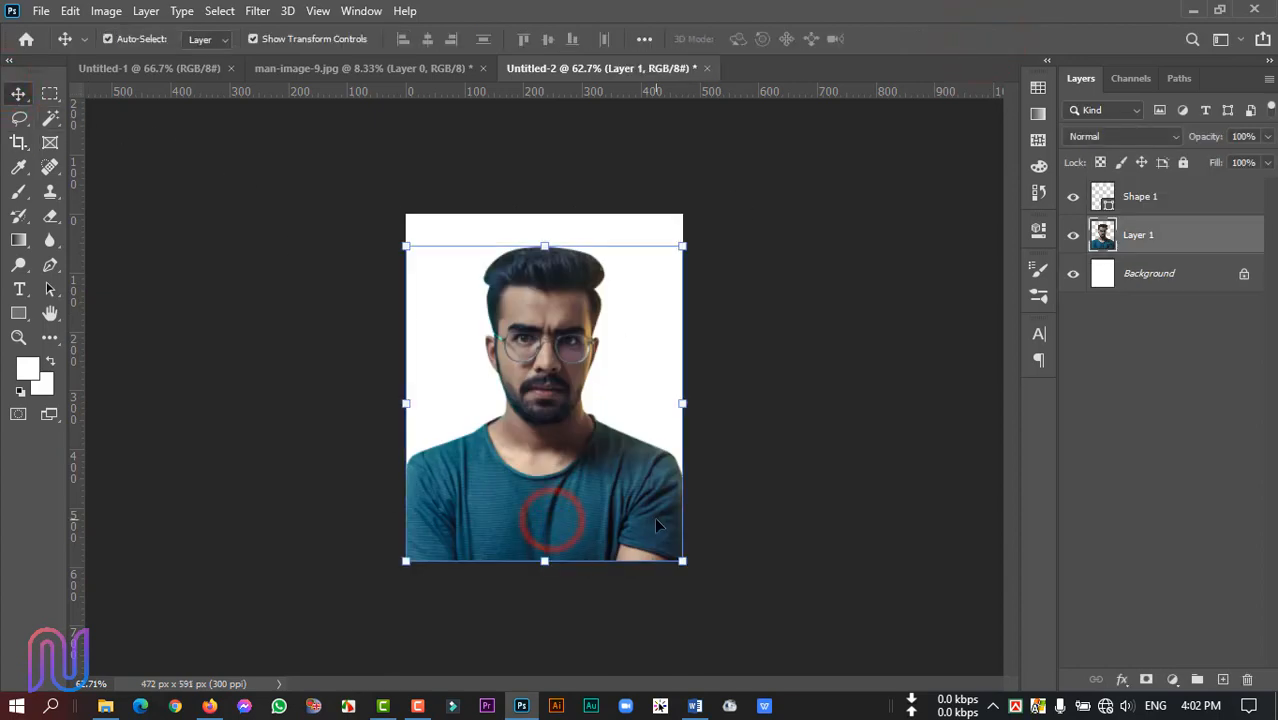
left_click(521, 485)
scroll(560, 352, "up", 1)
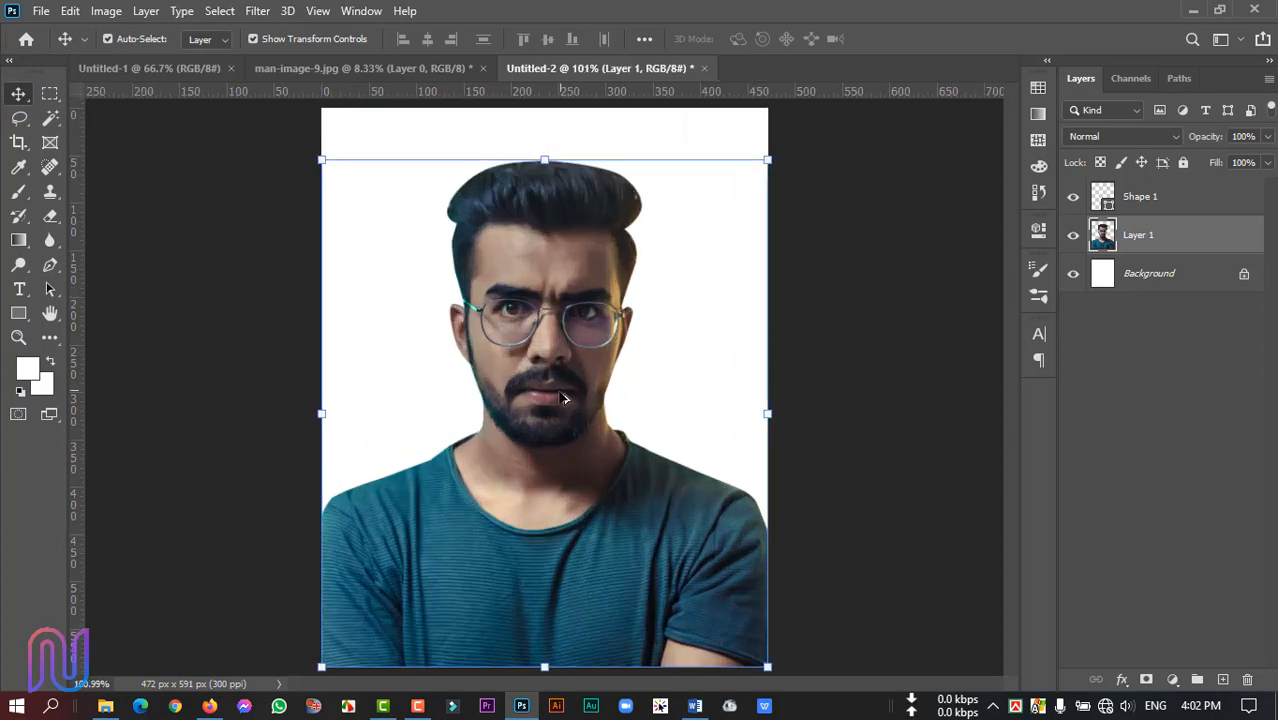
scroll(563, 398, "down", 2)
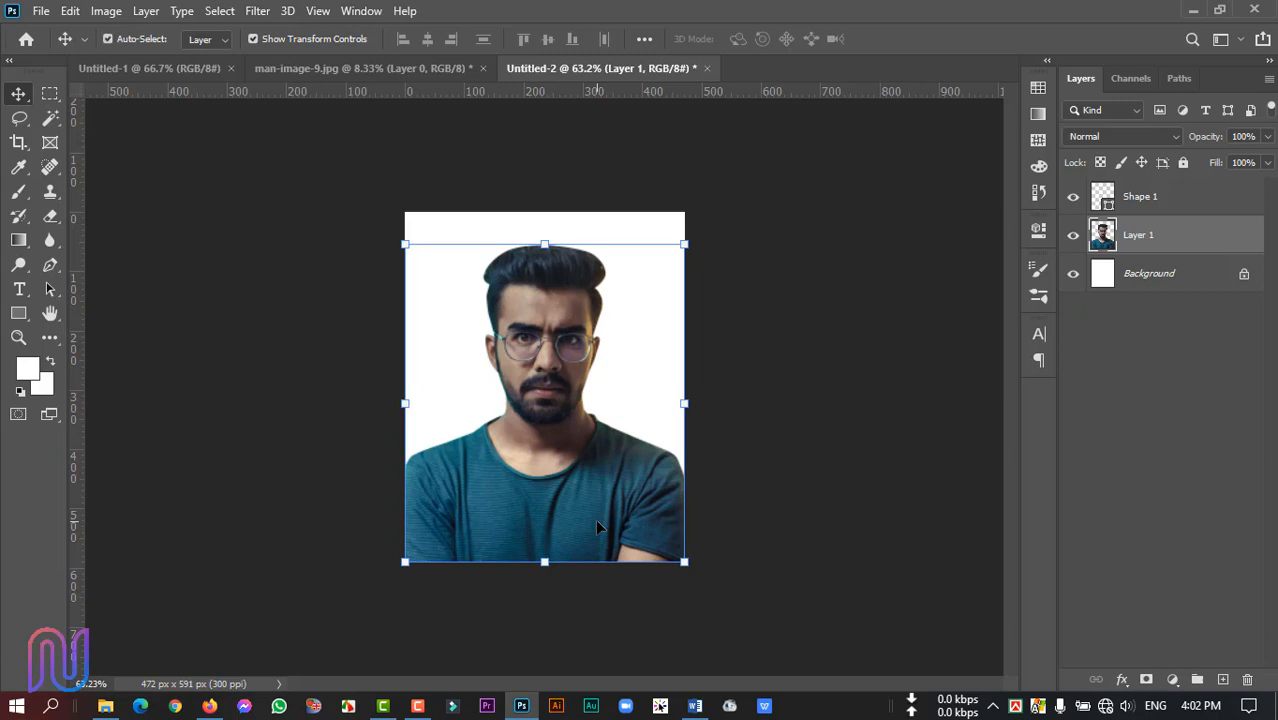
left_click(768, 471)
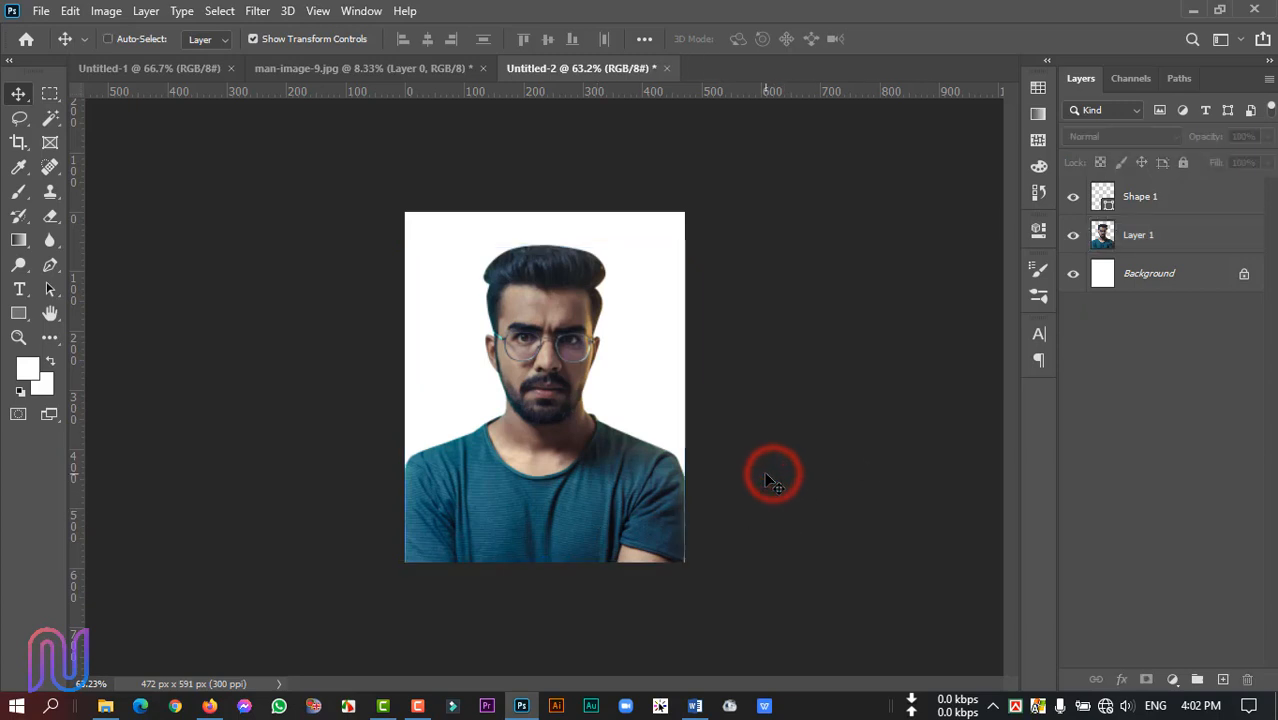
Step: Apply a Brightness/Contrast adjustment to Layer 1 with brightness 28 and return to the Move tool
left_click(1145, 237)
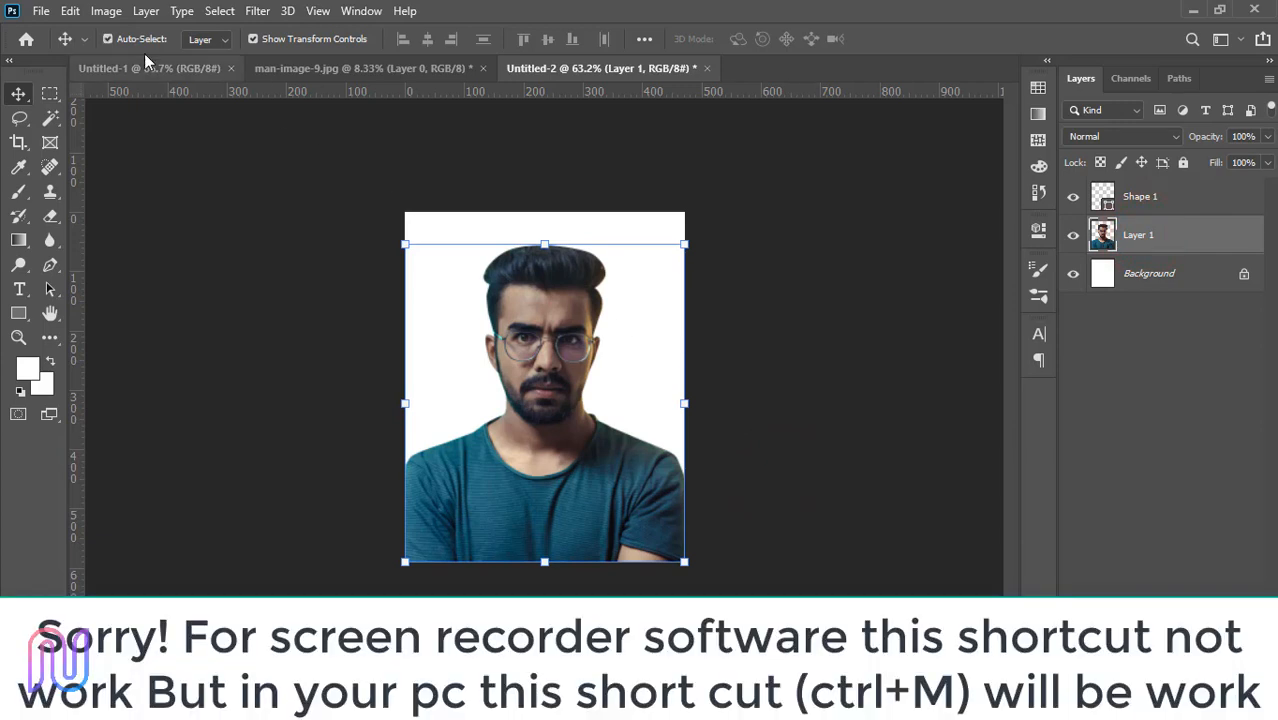
left_click(105, 11)
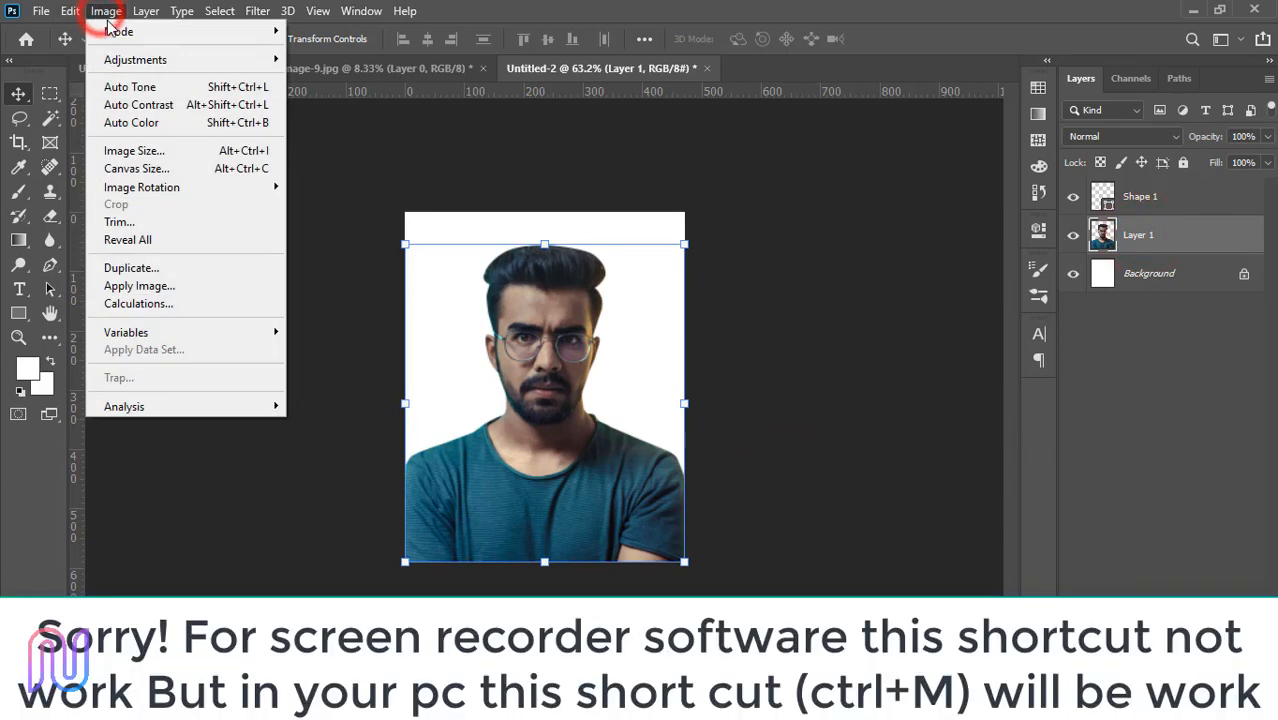
mouse_move(225, 64)
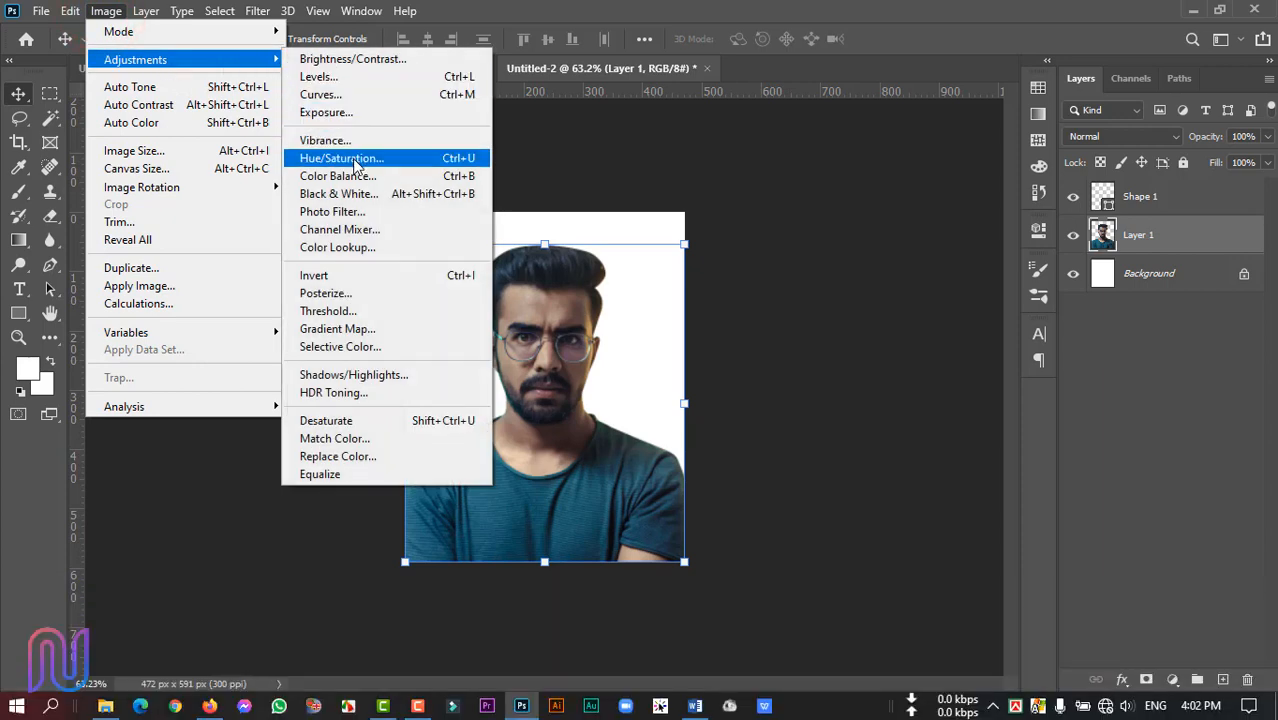
left_click(384, 60)
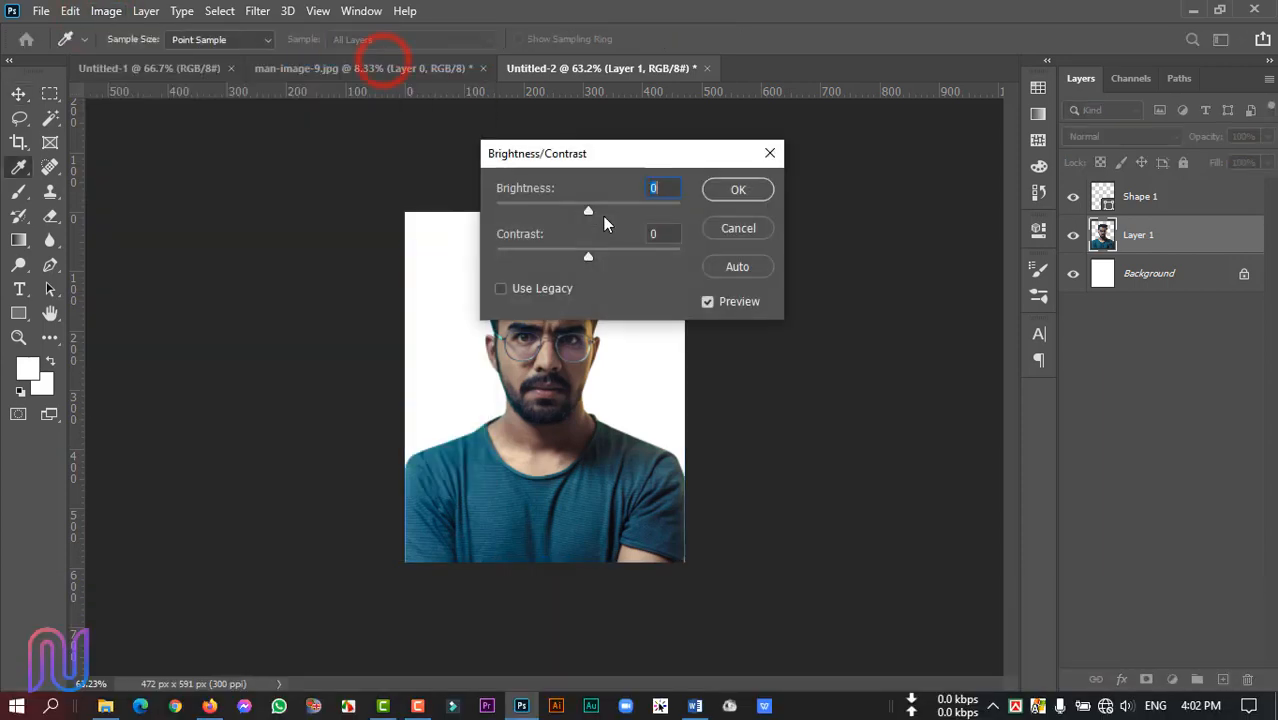
left_click_drag(595, 152, 818, 171)
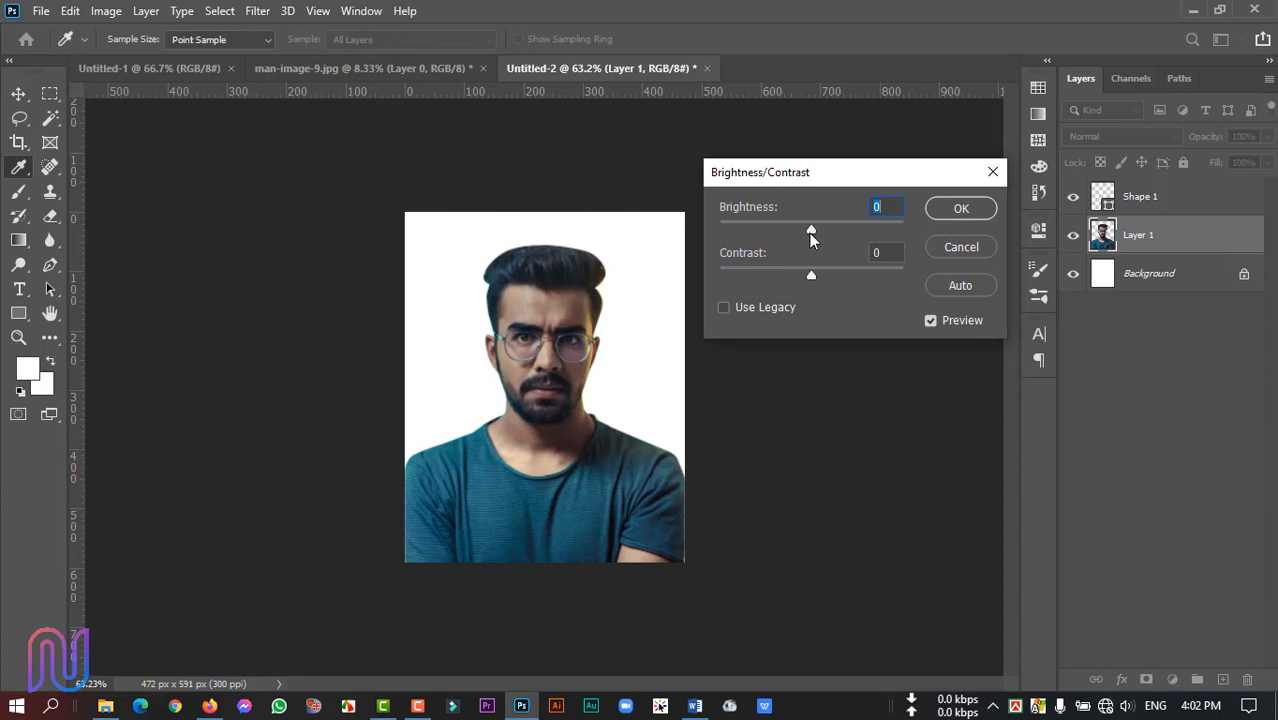
left_click_drag(810, 232, 827, 230)
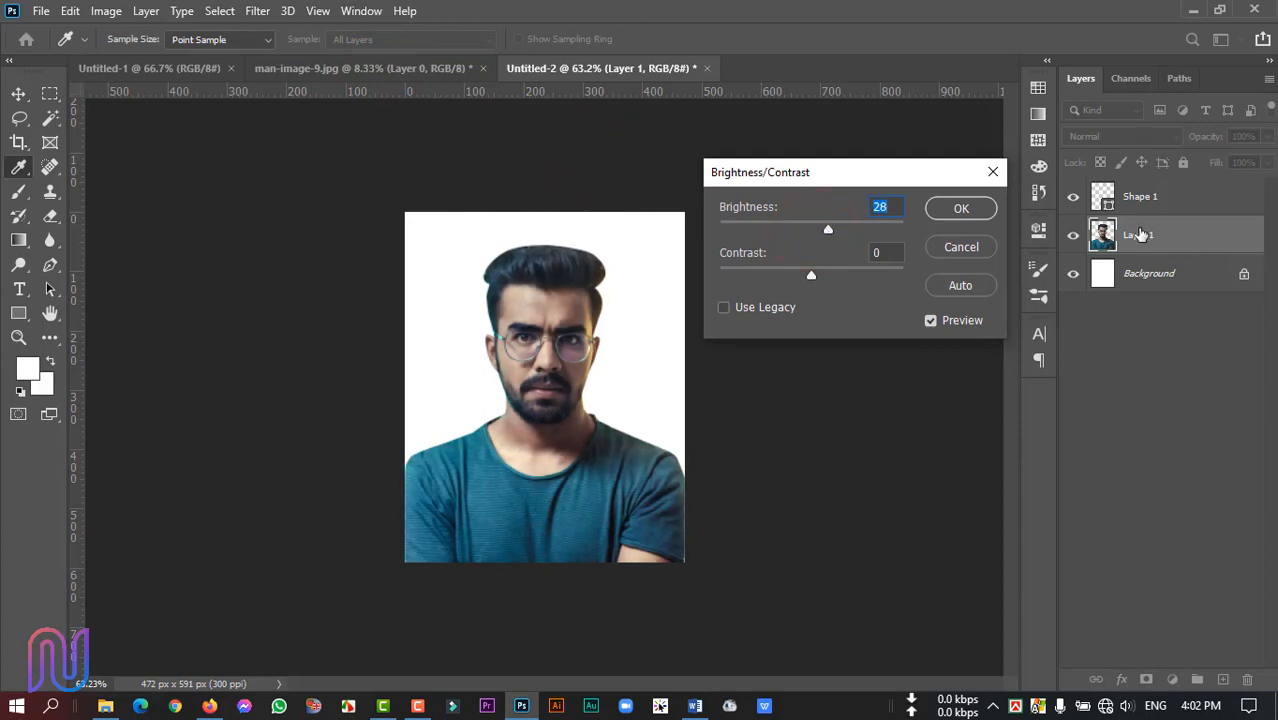
left_click(960, 209)
key("v")
Step: Apply Auto Tone and Auto Contrast to the portrait on Layer 1
left_click(105, 11)
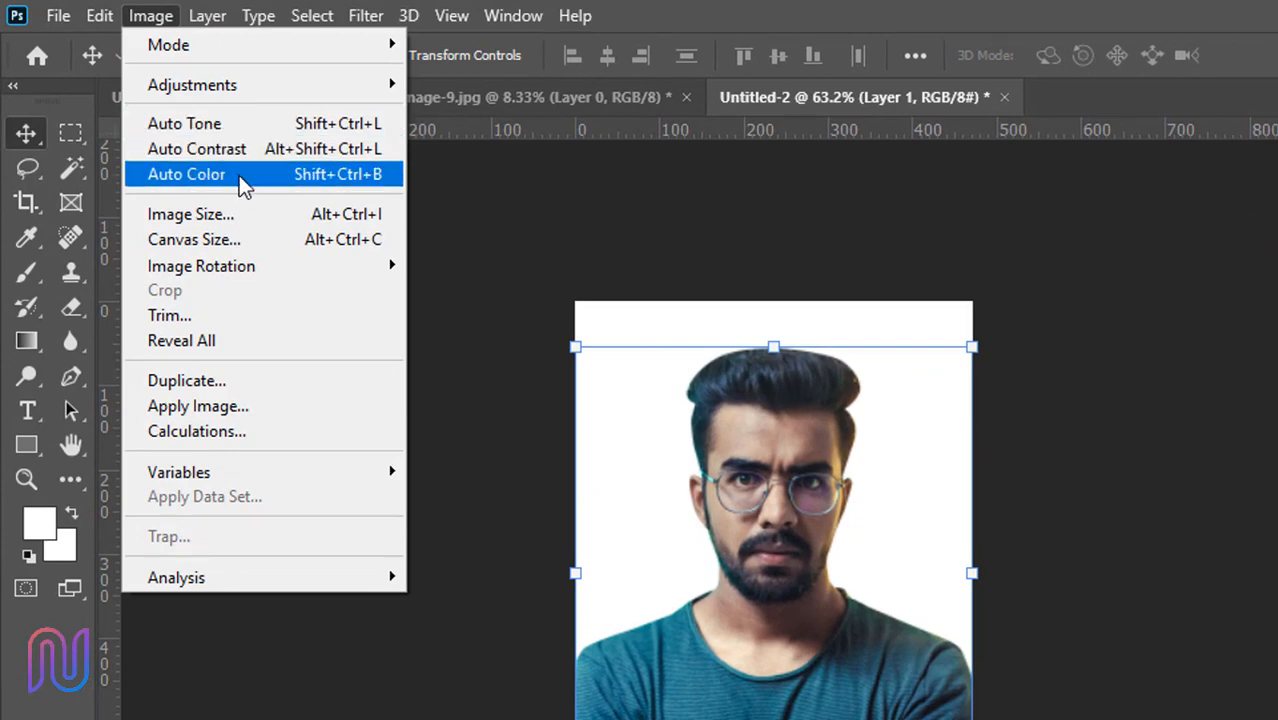
left_click(257, 127)
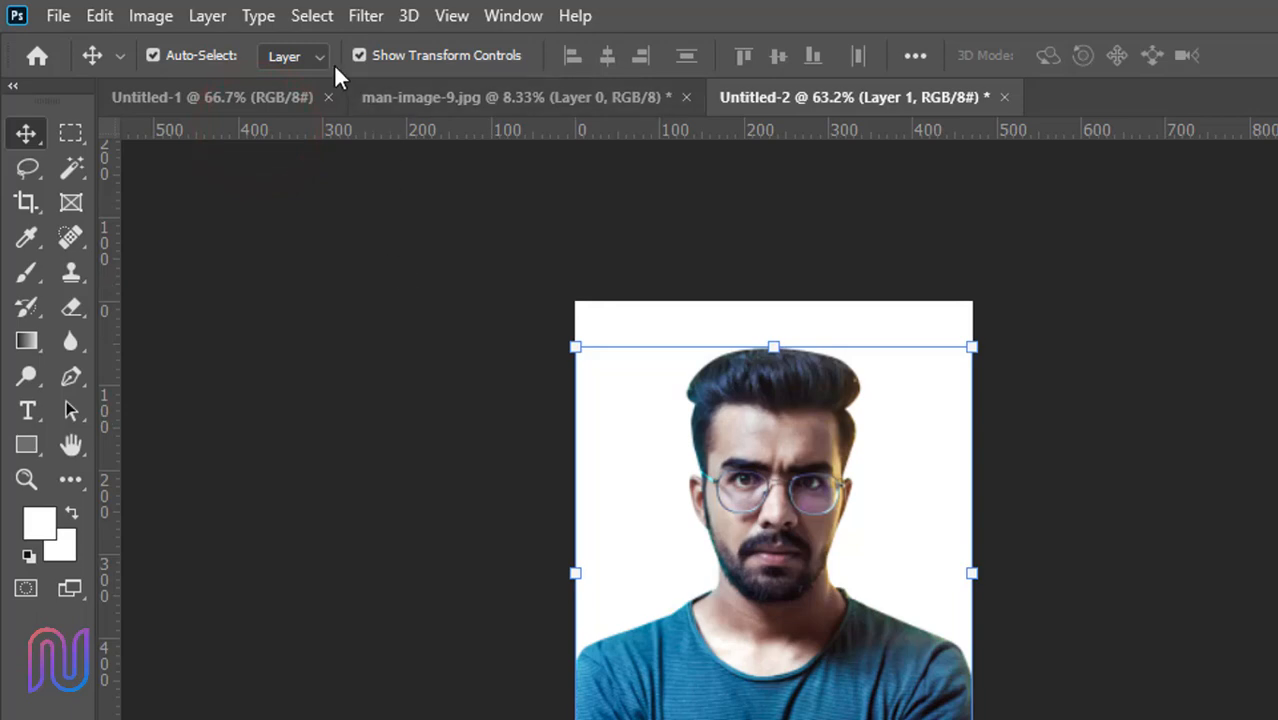
left_click(160, 14)
left_click(221, 153)
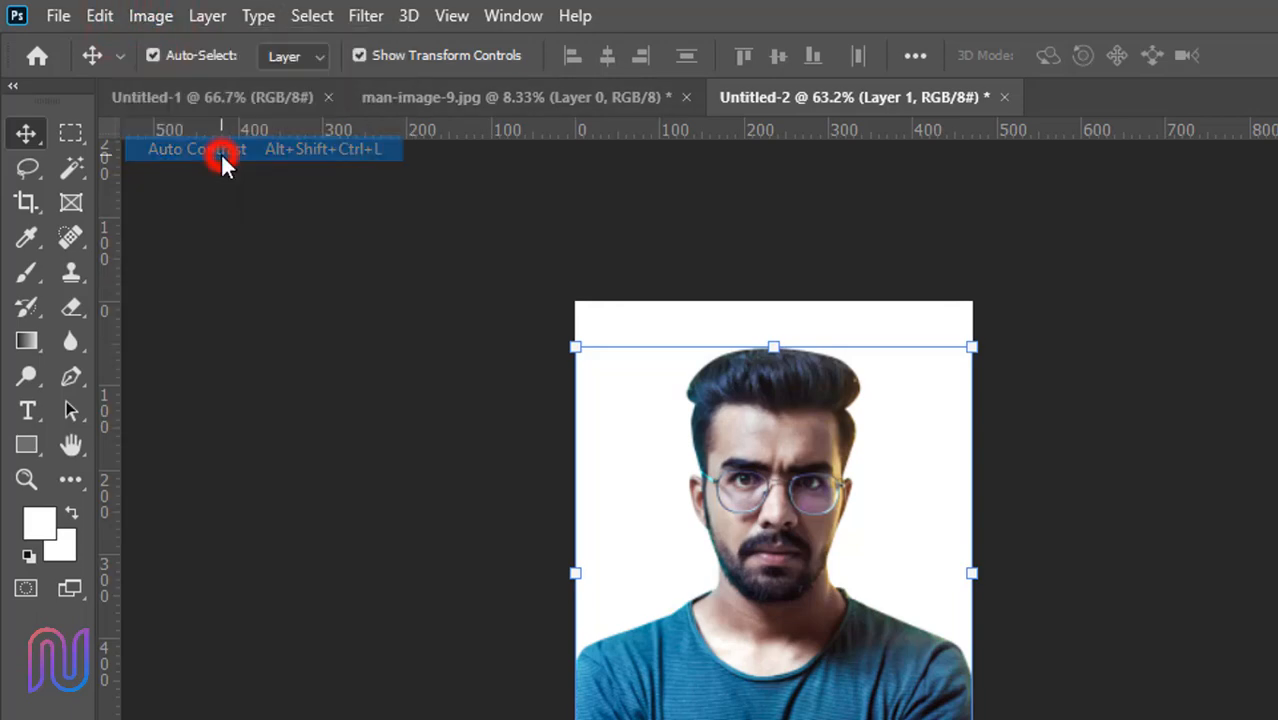
Step: Try Auto Color on the portrait on Layer 1, compare the face up close, and undo the correction
left_click(155, 16)
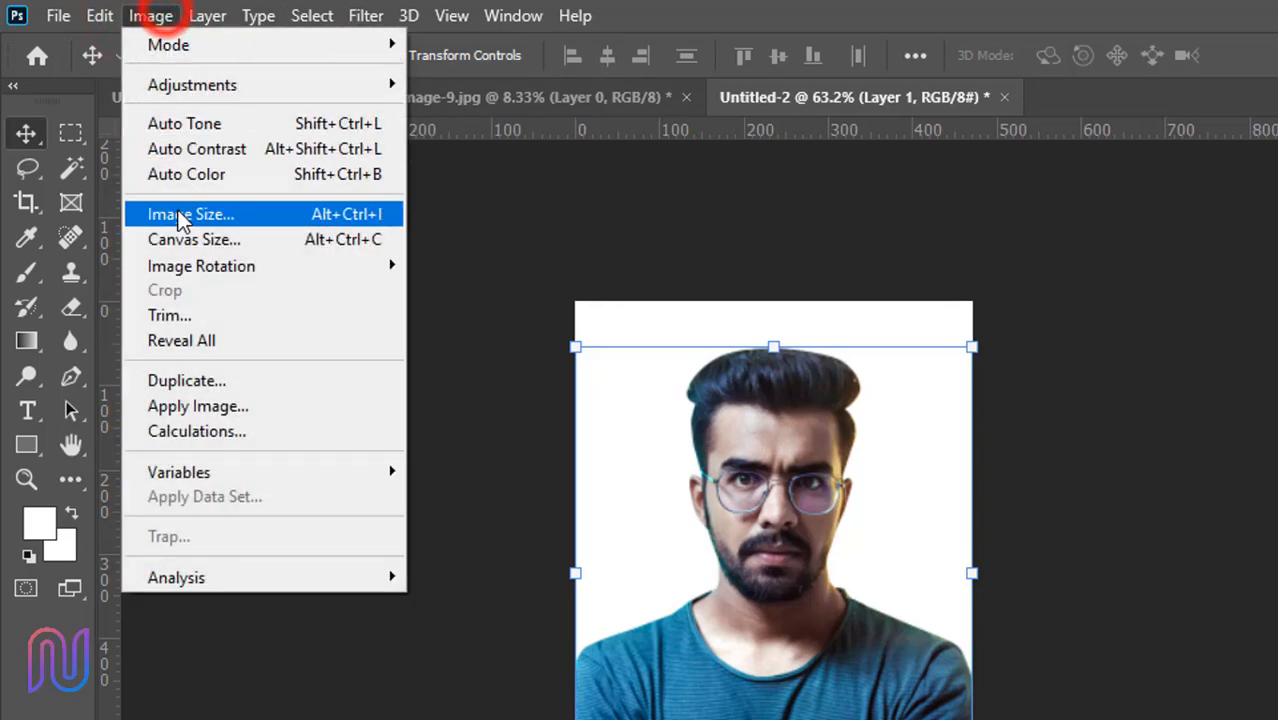
left_click(228, 176)
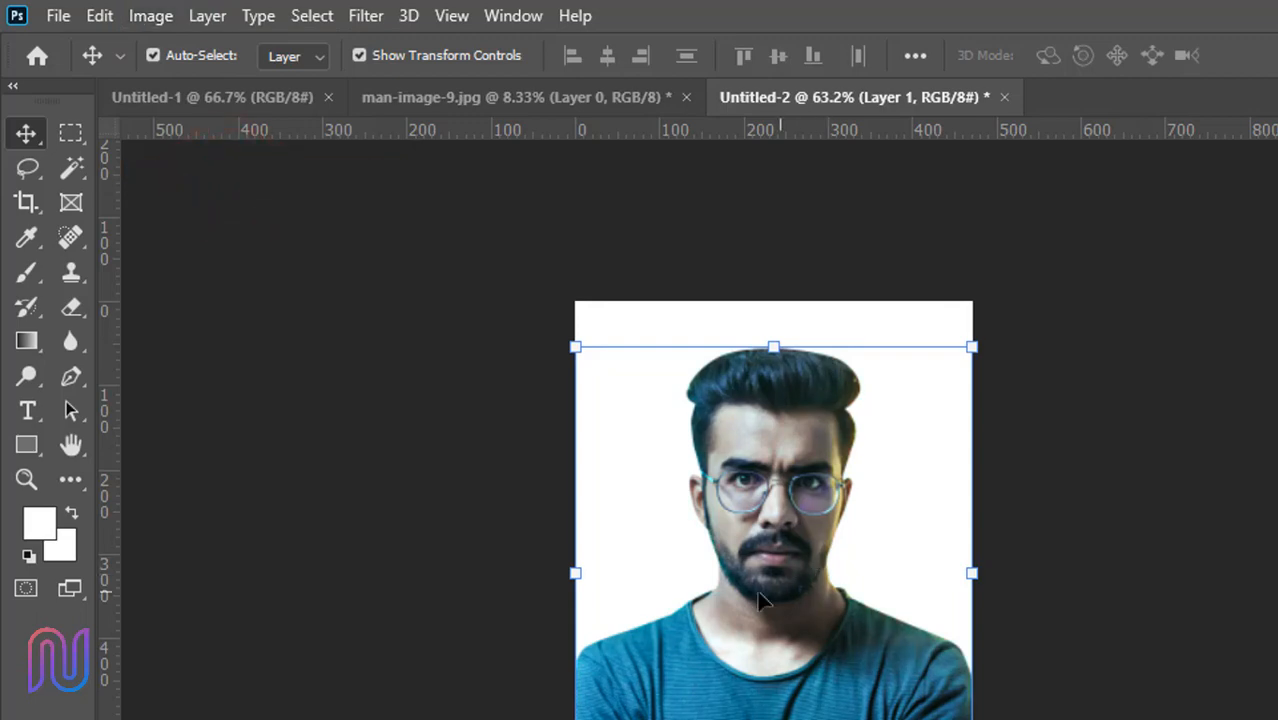
scroll(808, 544, "up", 5)
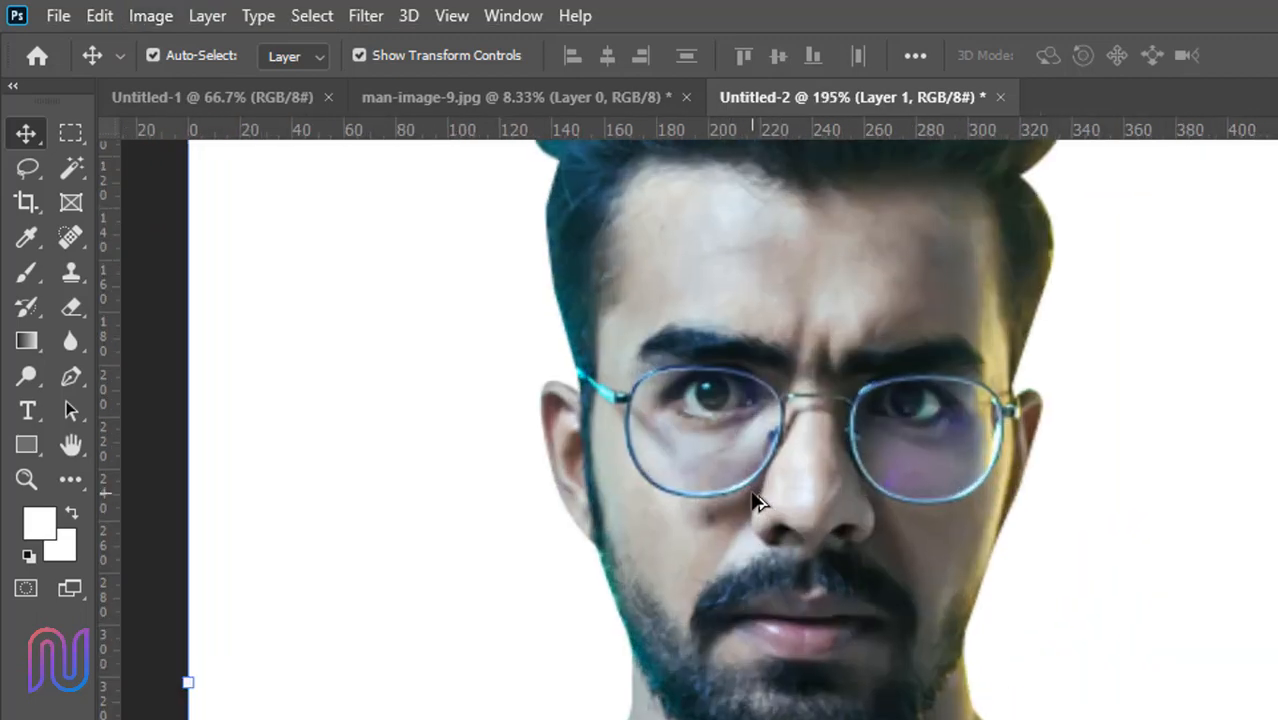
scroll(756, 500, "down", 4)
scroll(724, 510, "down", 2)
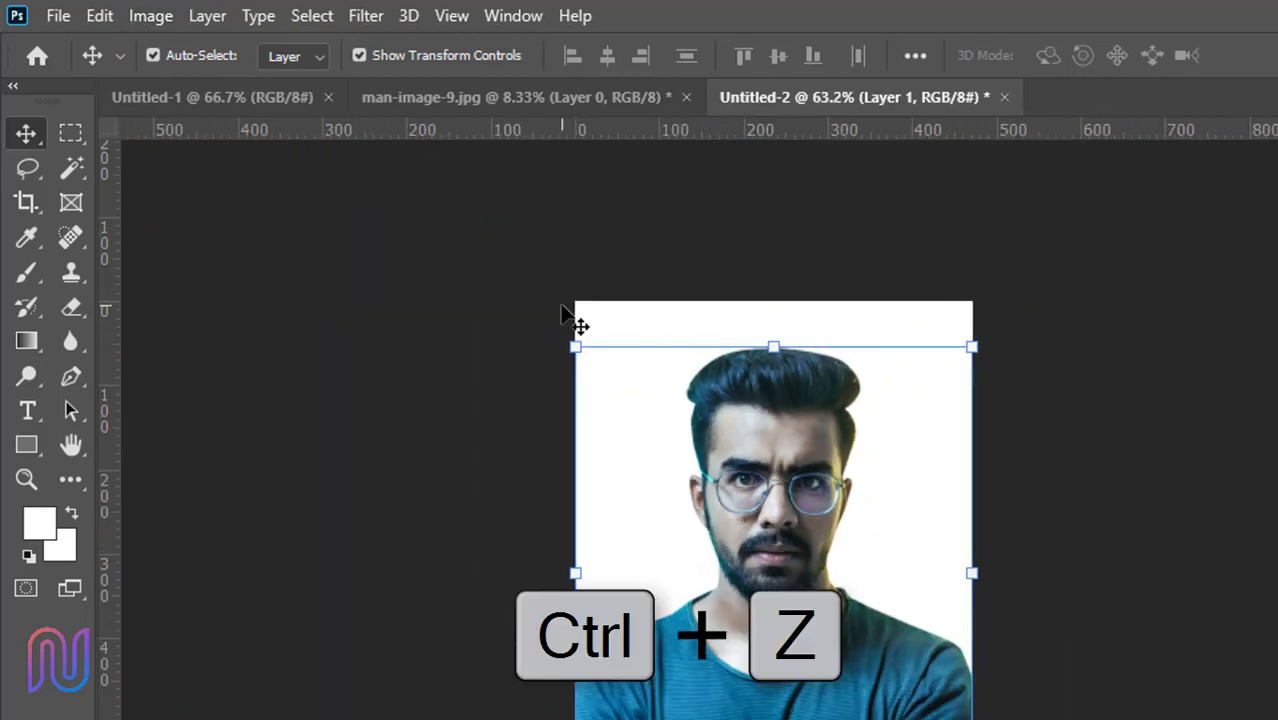
key("ctrl+z")
left_click(1184, 568)
scroll(757, 468, "up", 5)
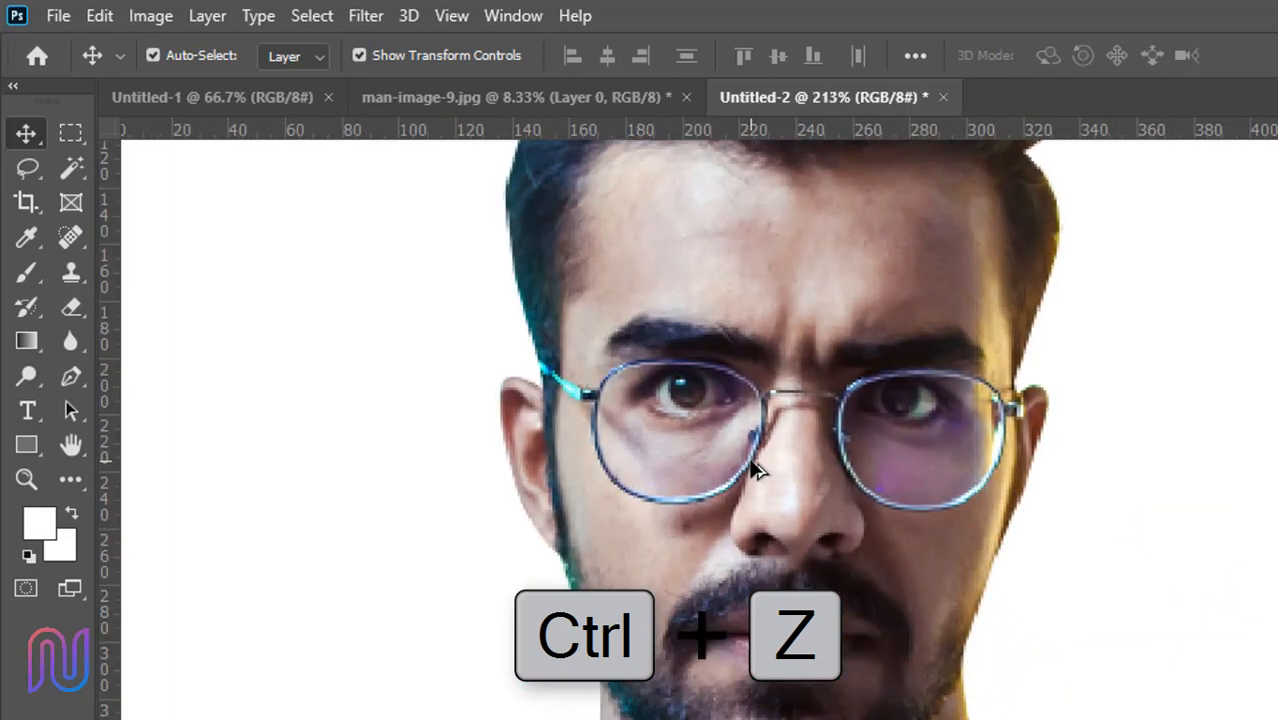
scroll(757, 470, "down", 5)
left_click(768, 518)
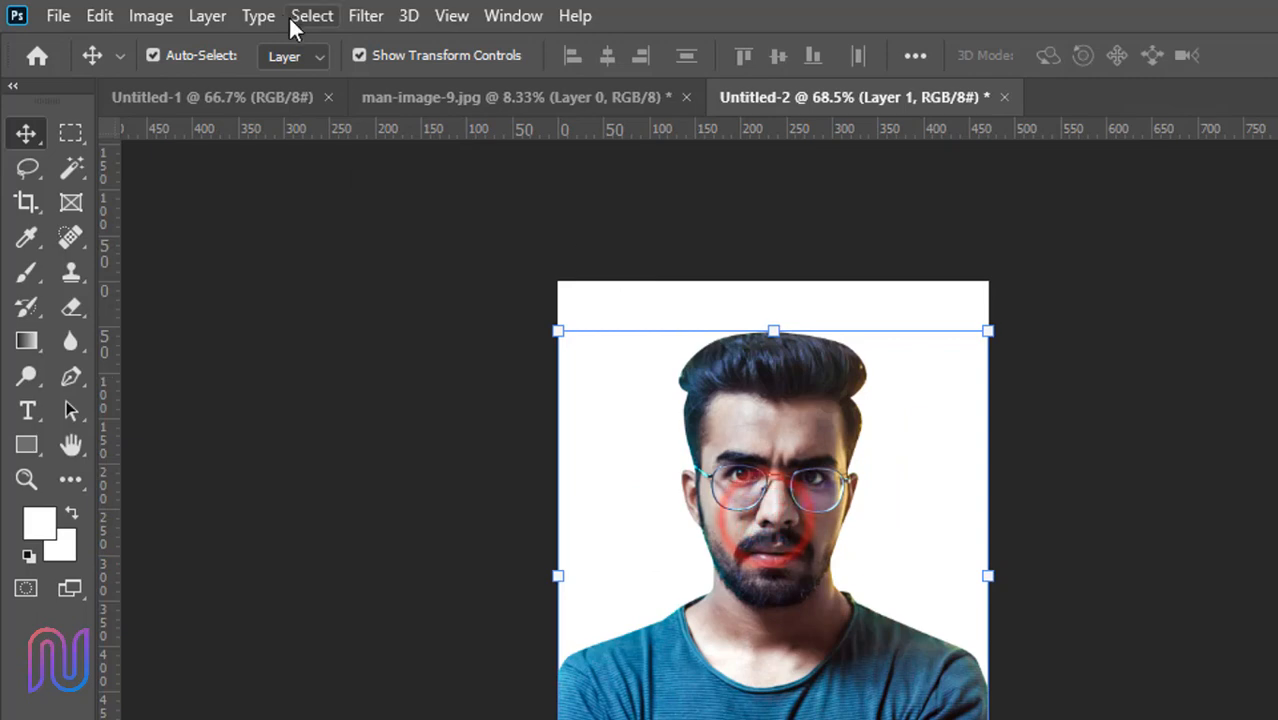
left_click(140, 16)
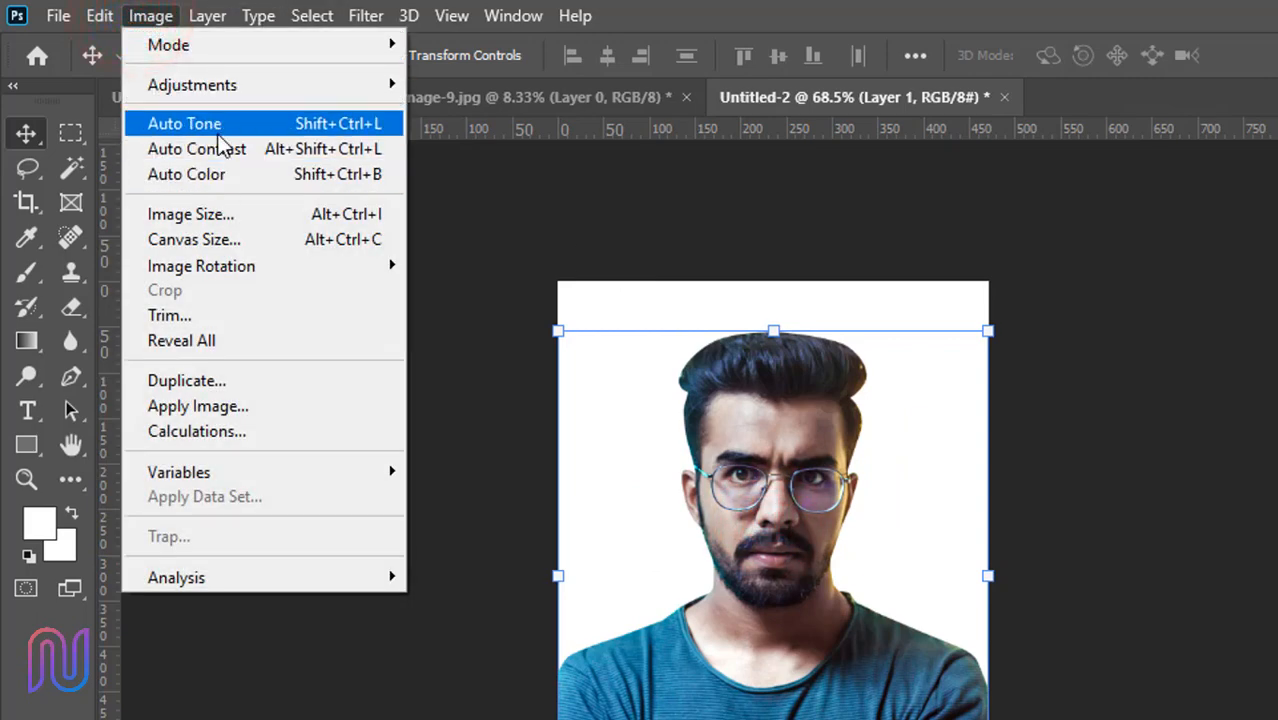
mouse_move(331, 90)
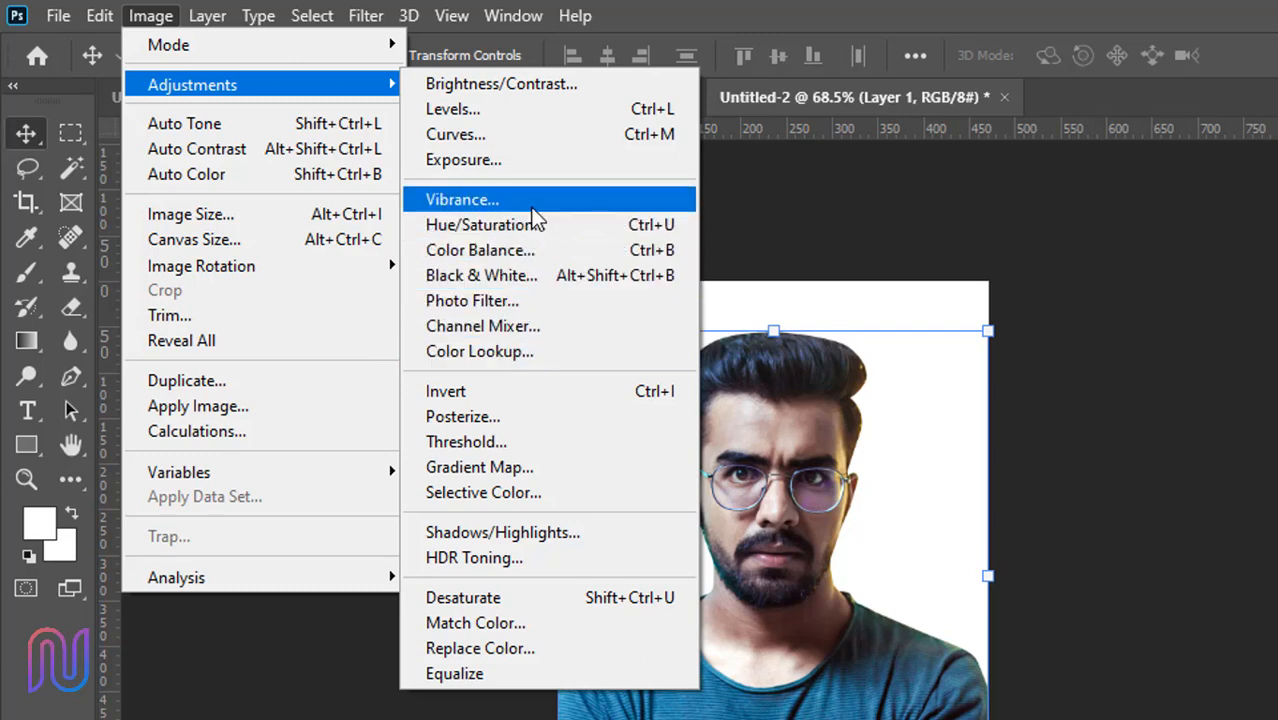
left_click(536, 226)
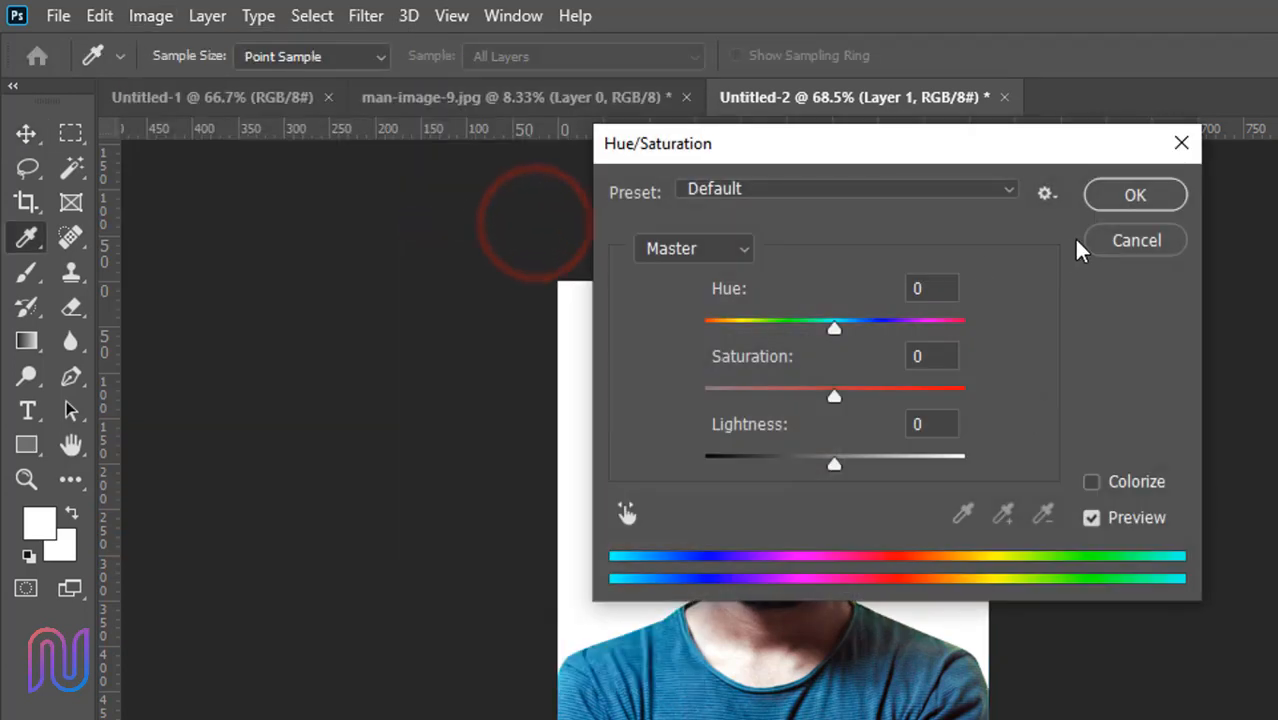
left_click_drag(736, 130, 866, 135)
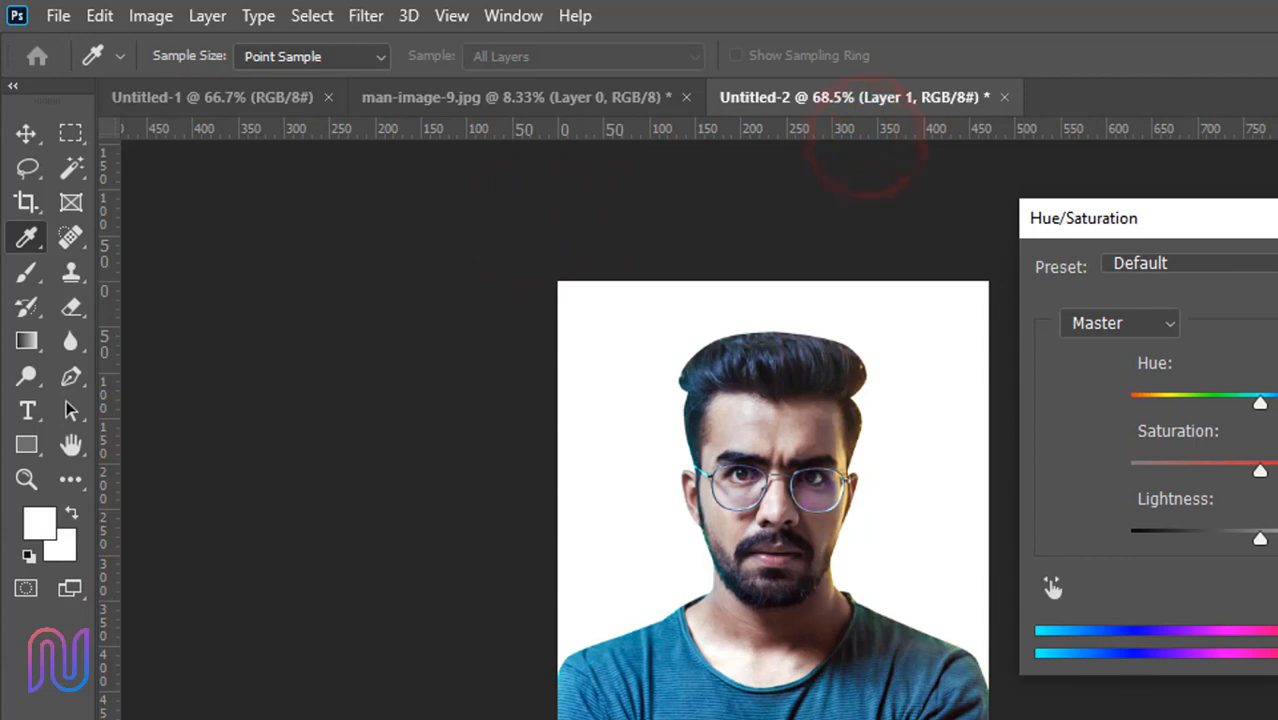
left_click(1104, 234)
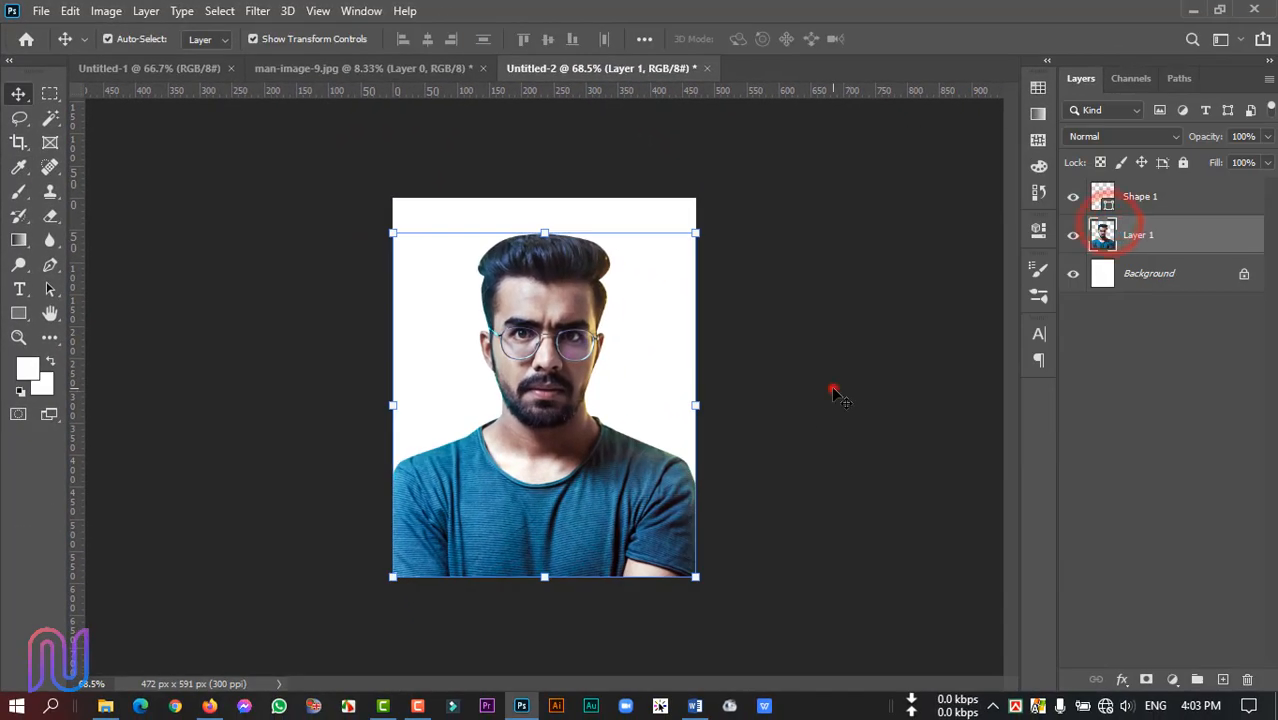
Step: Examine the corrected portrait's face, hair and shirt edges up close and at full view
left_click(835, 390)
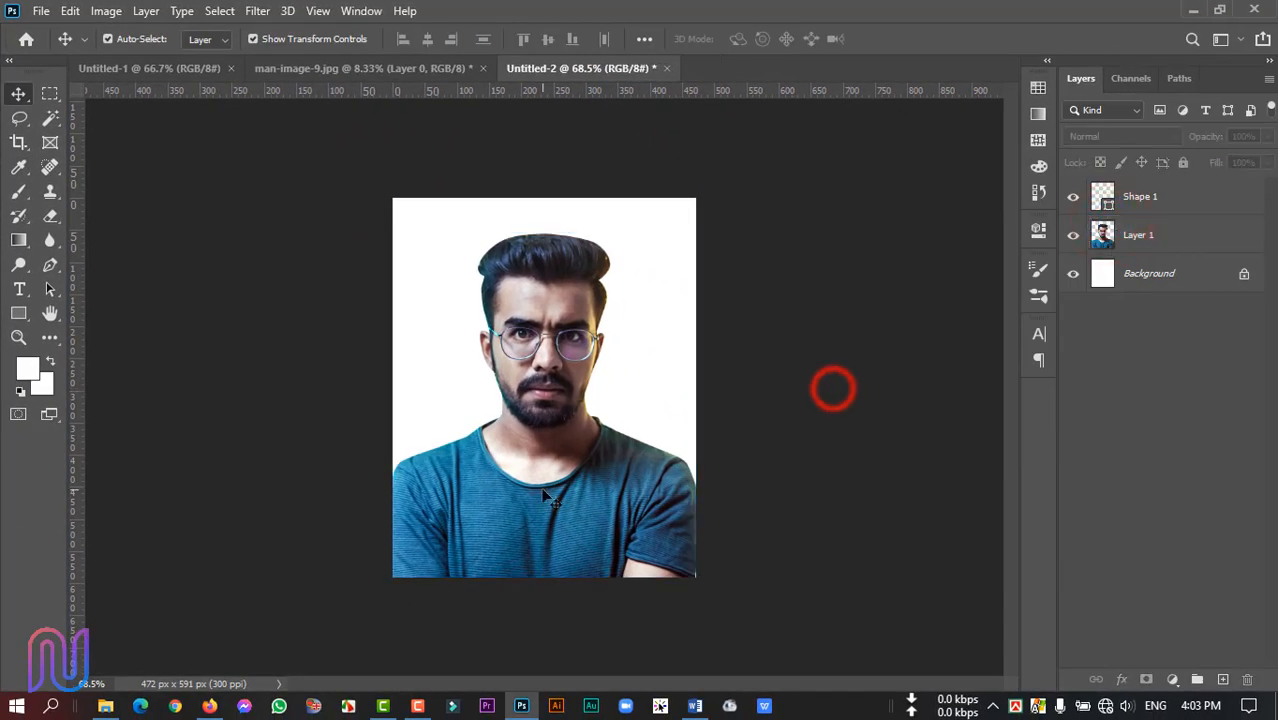
left_click(542, 485)
key("ctrl")
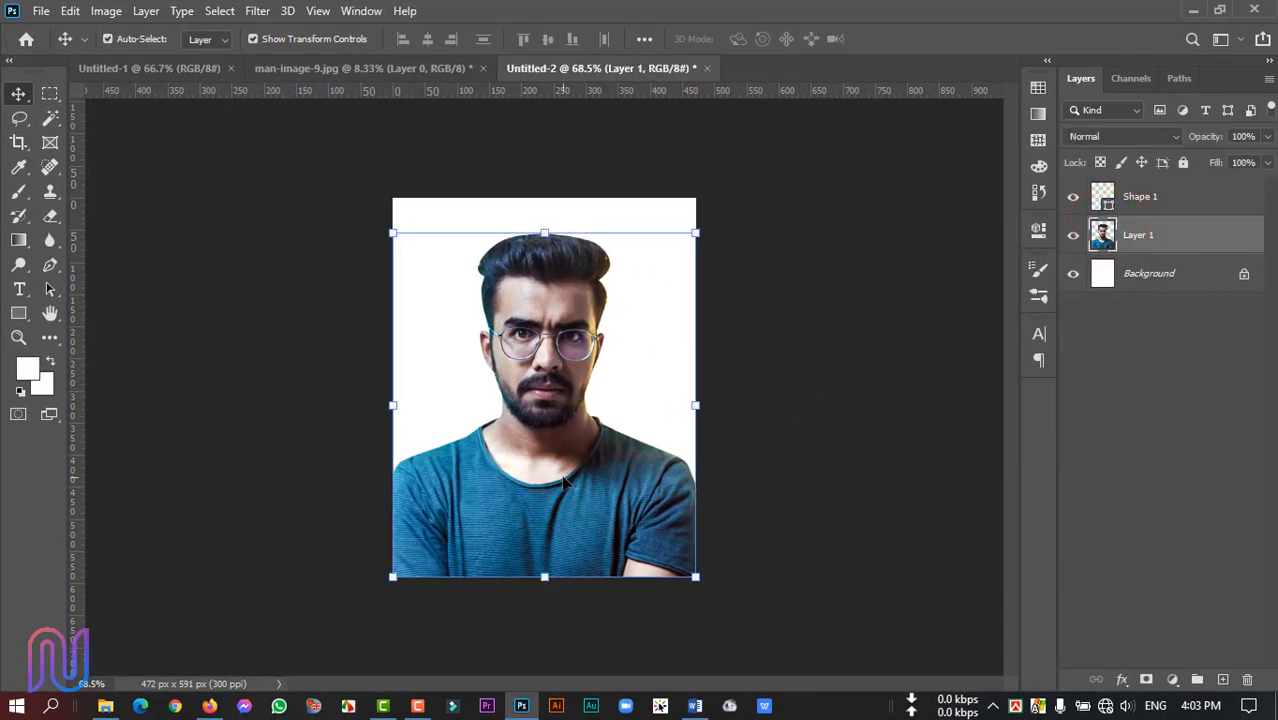
left_click(790, 440)
scroll(577, 343, "up", 3)
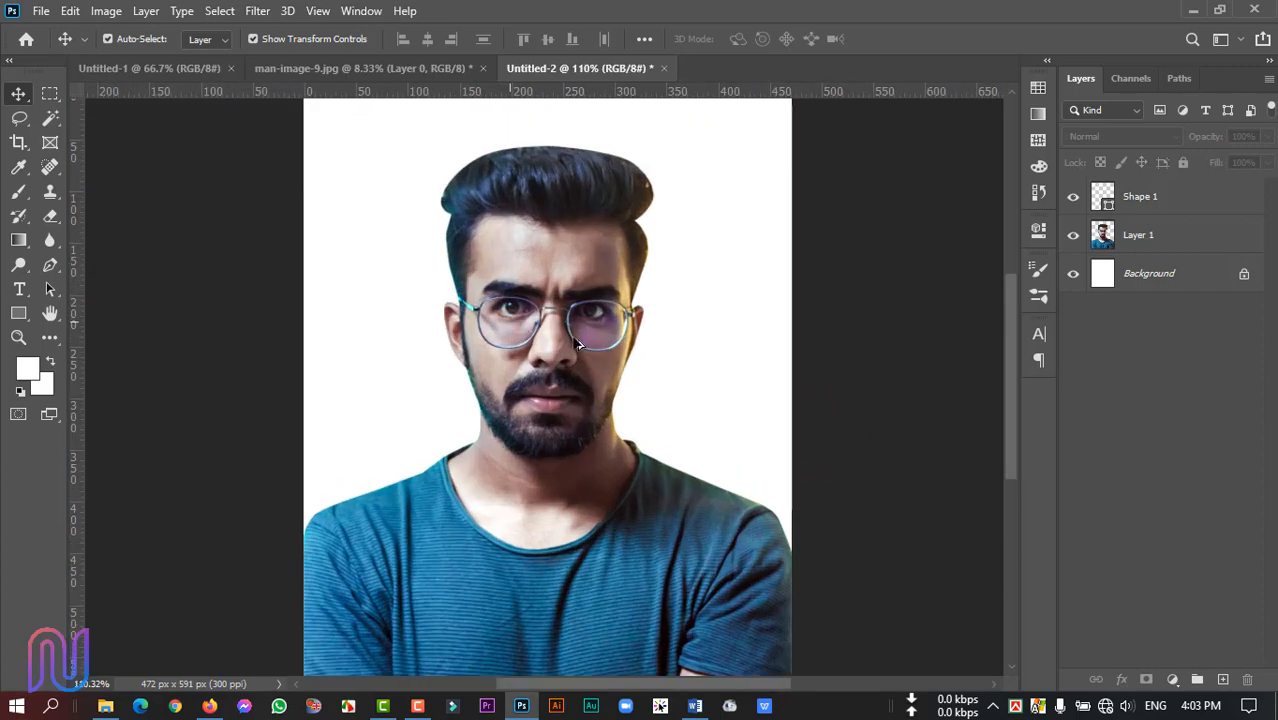
scroll(580, 362, "up", 2)
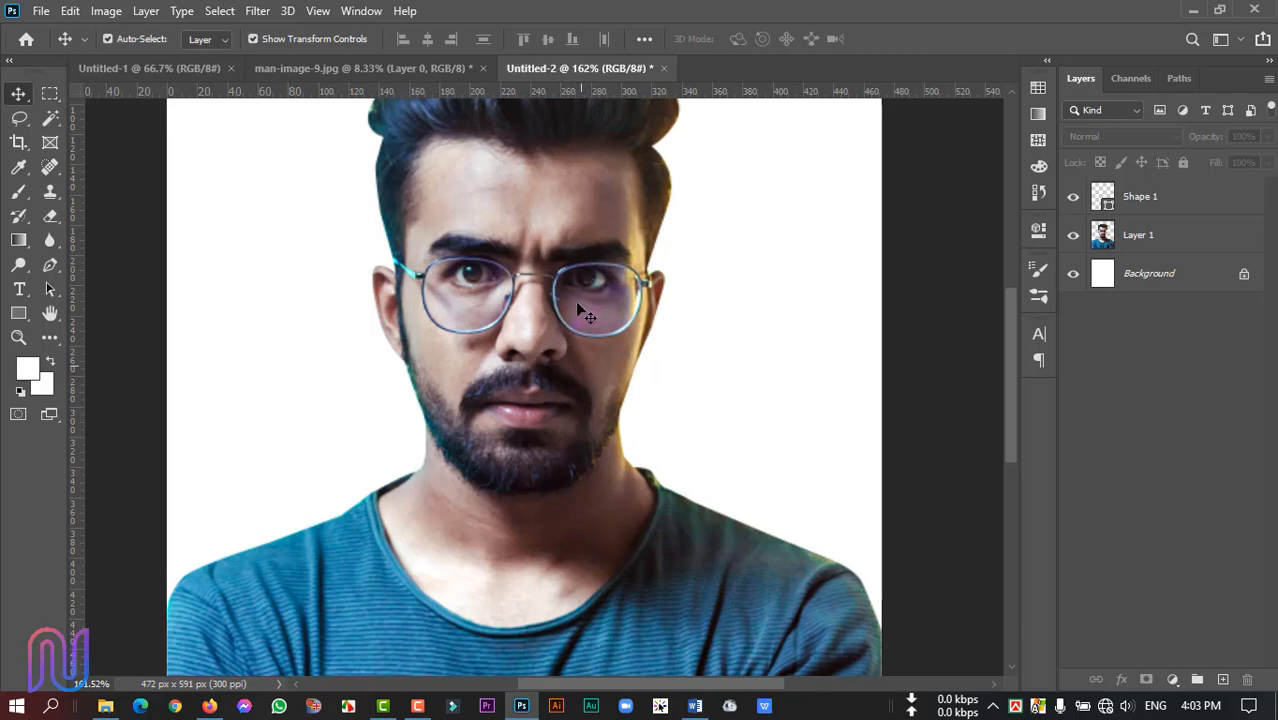
scroll(591, 341, "down", 4)
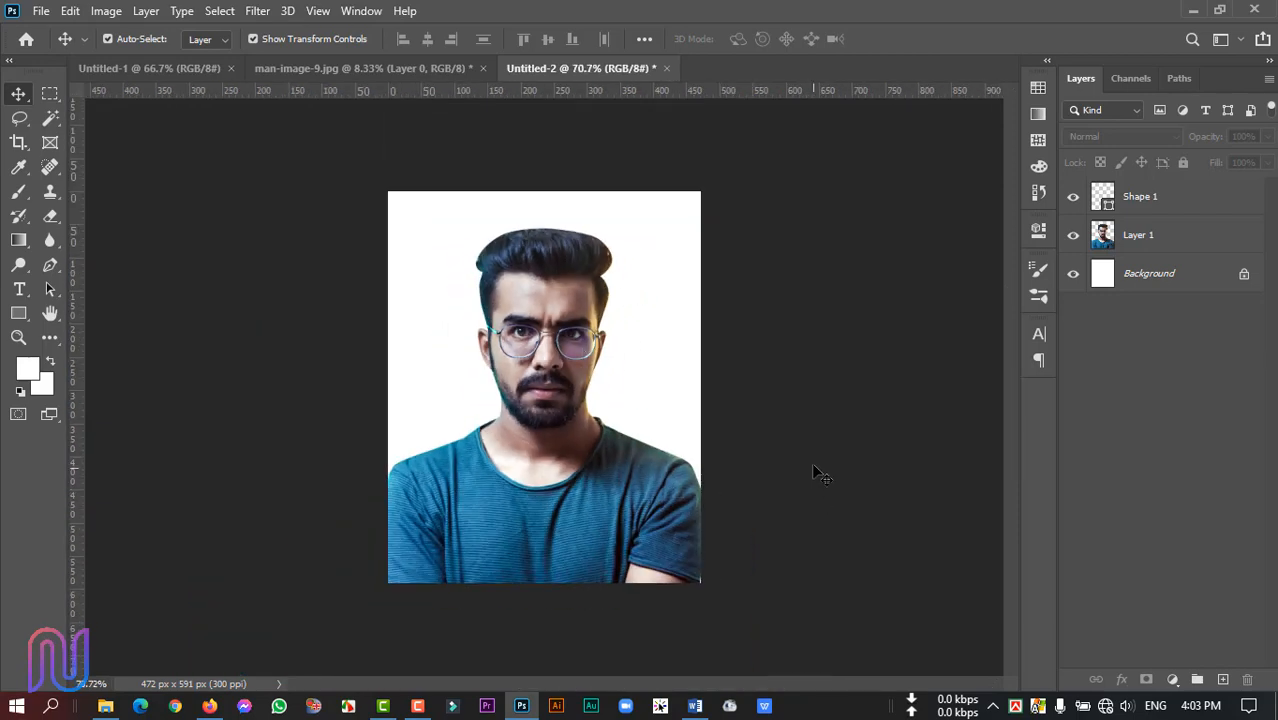
left_click(542, 456)
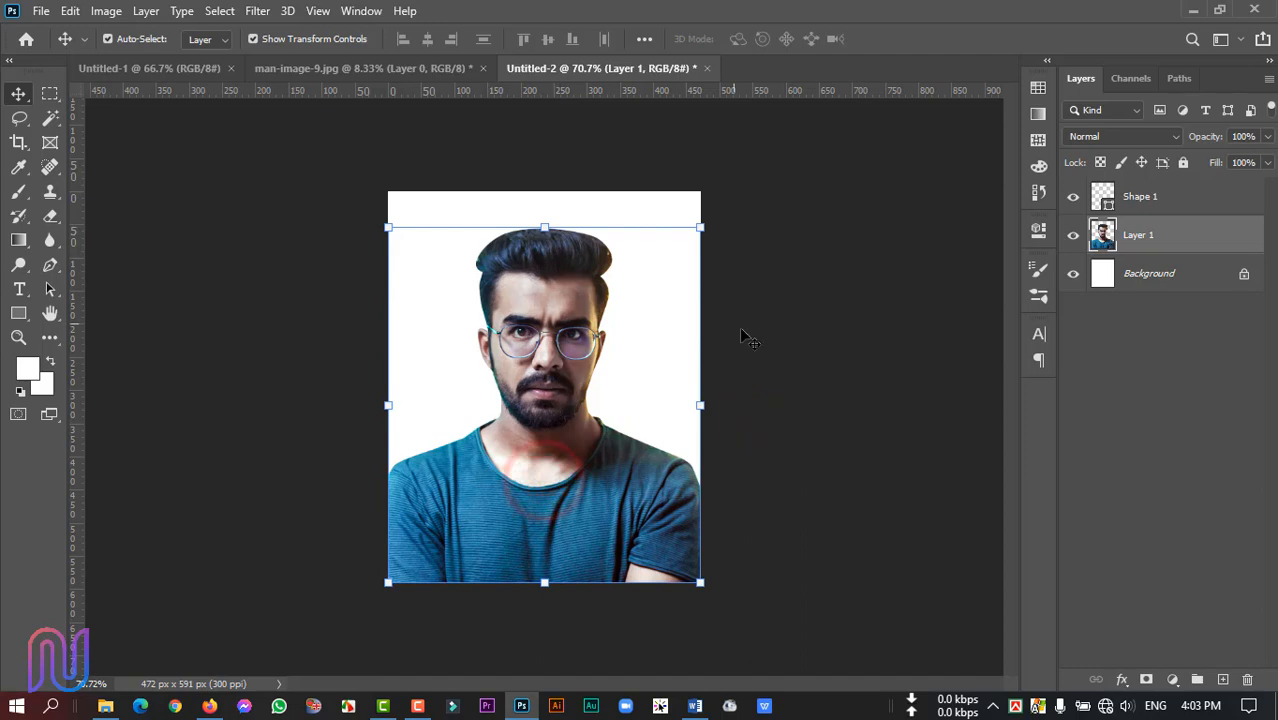
left_click(734, 366)
left_click(41, 11)
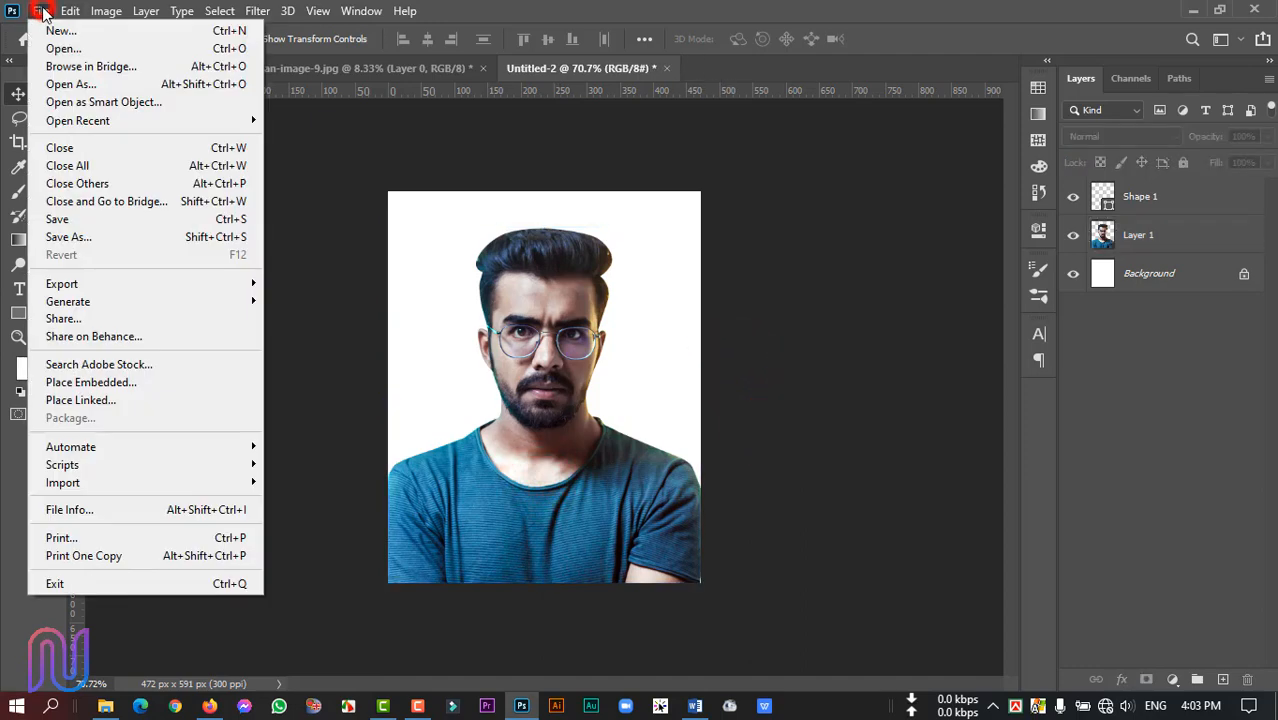
left_click(104, 220)
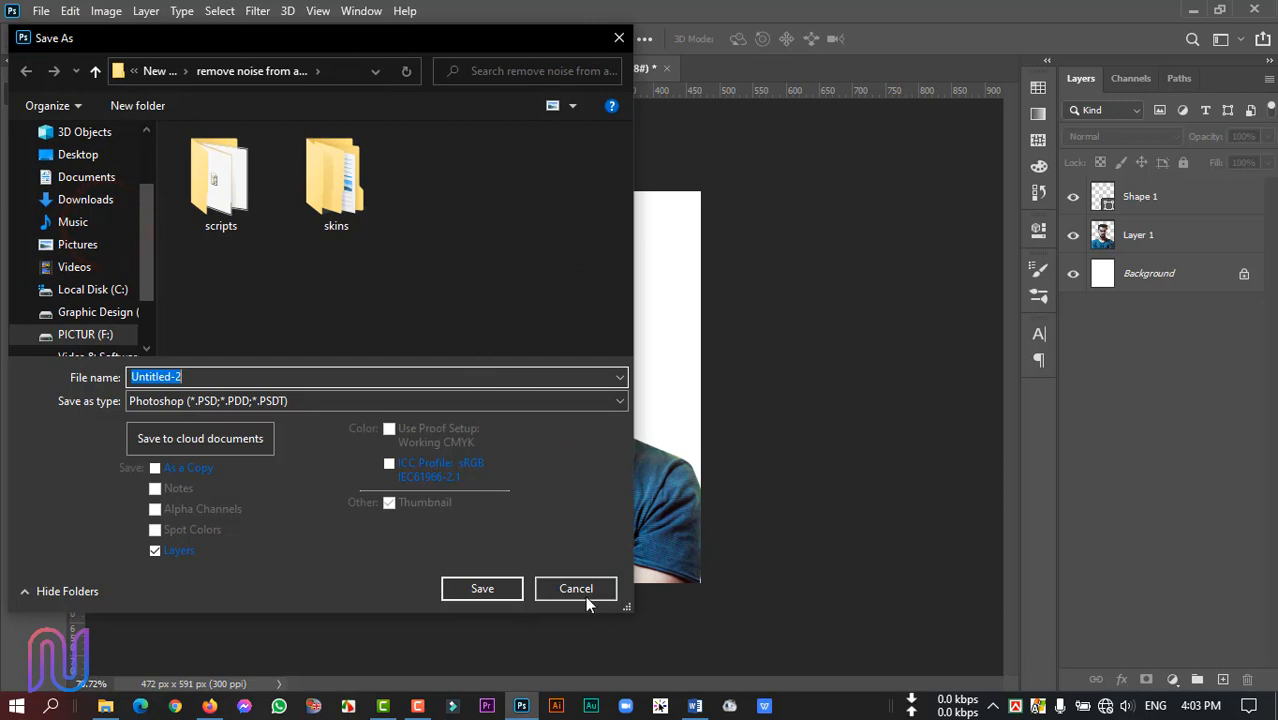
left_click(583, 592)
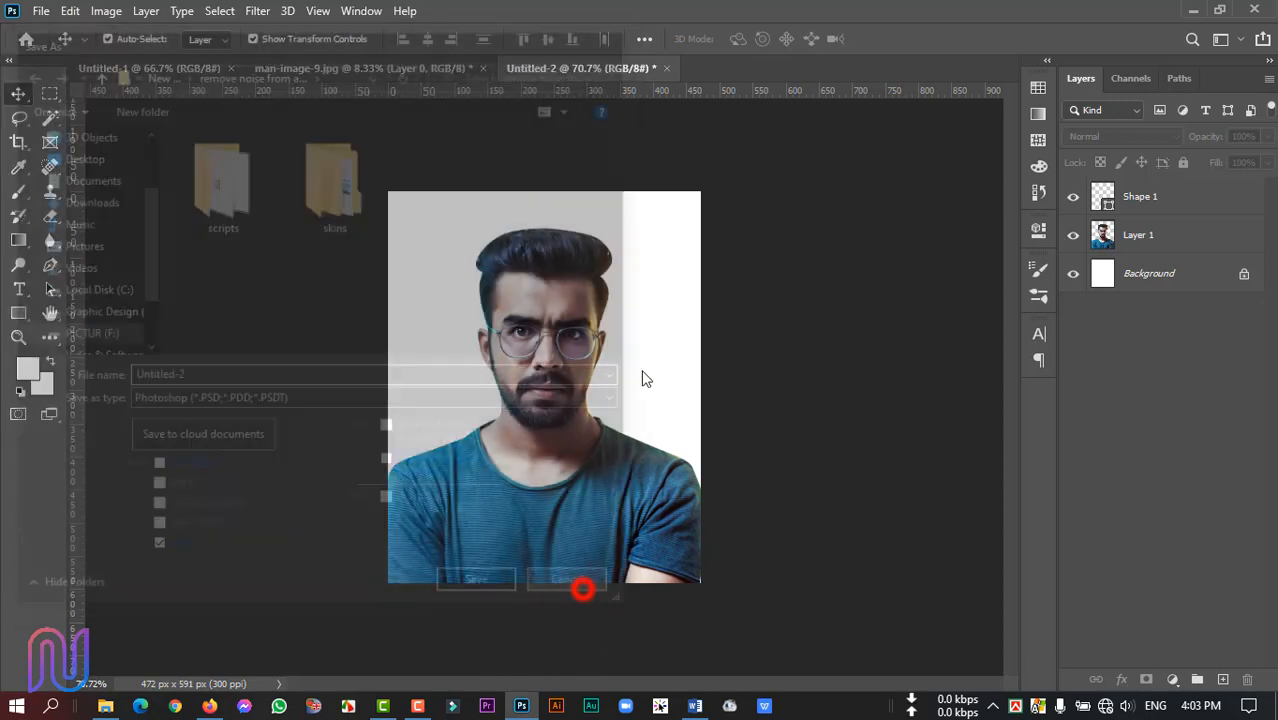
Step: Add a new layer above Layer 1 and give it a Solid Color fill of blue #129cd5
left_click(1147, 238)
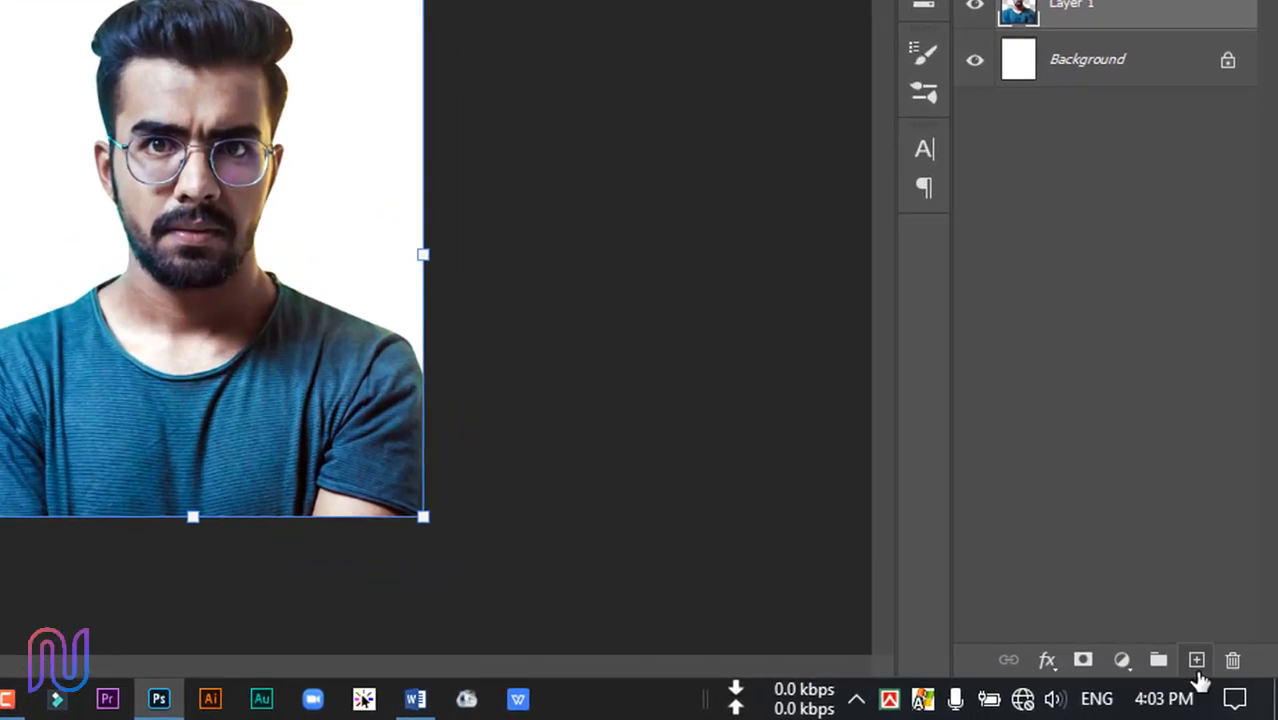
left_click(1222, 680)
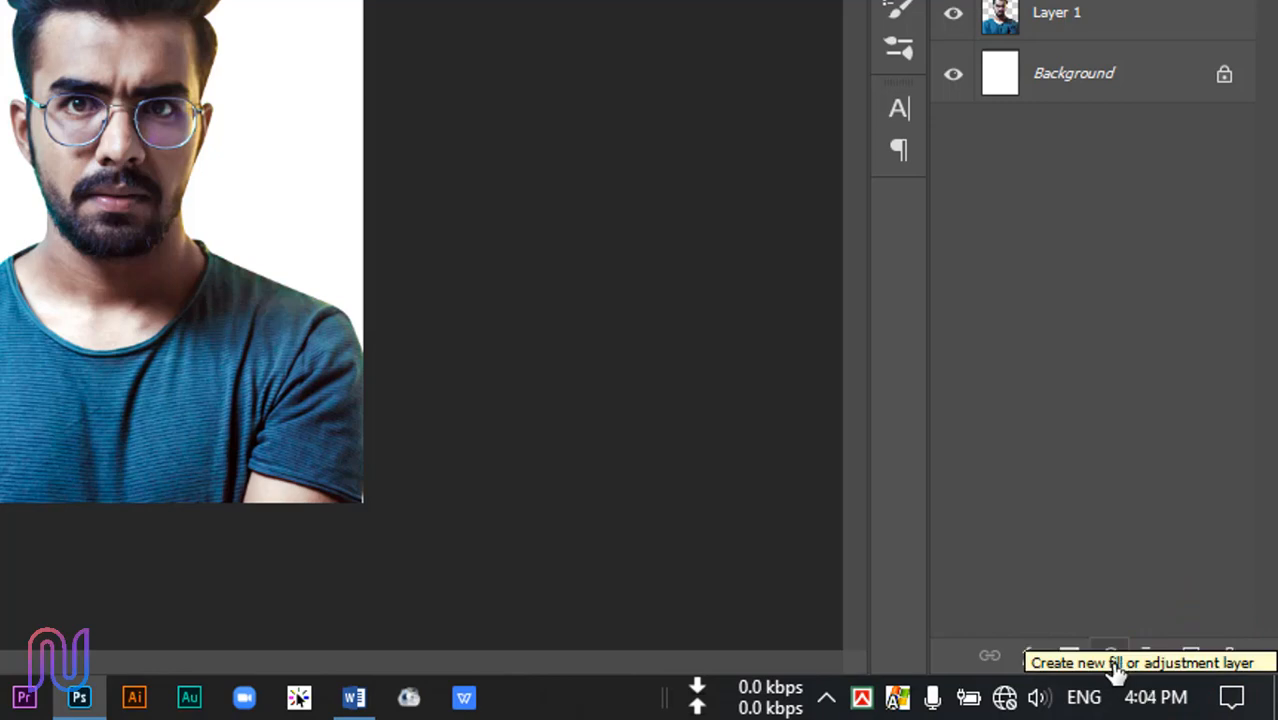
left_click(1112, 660)
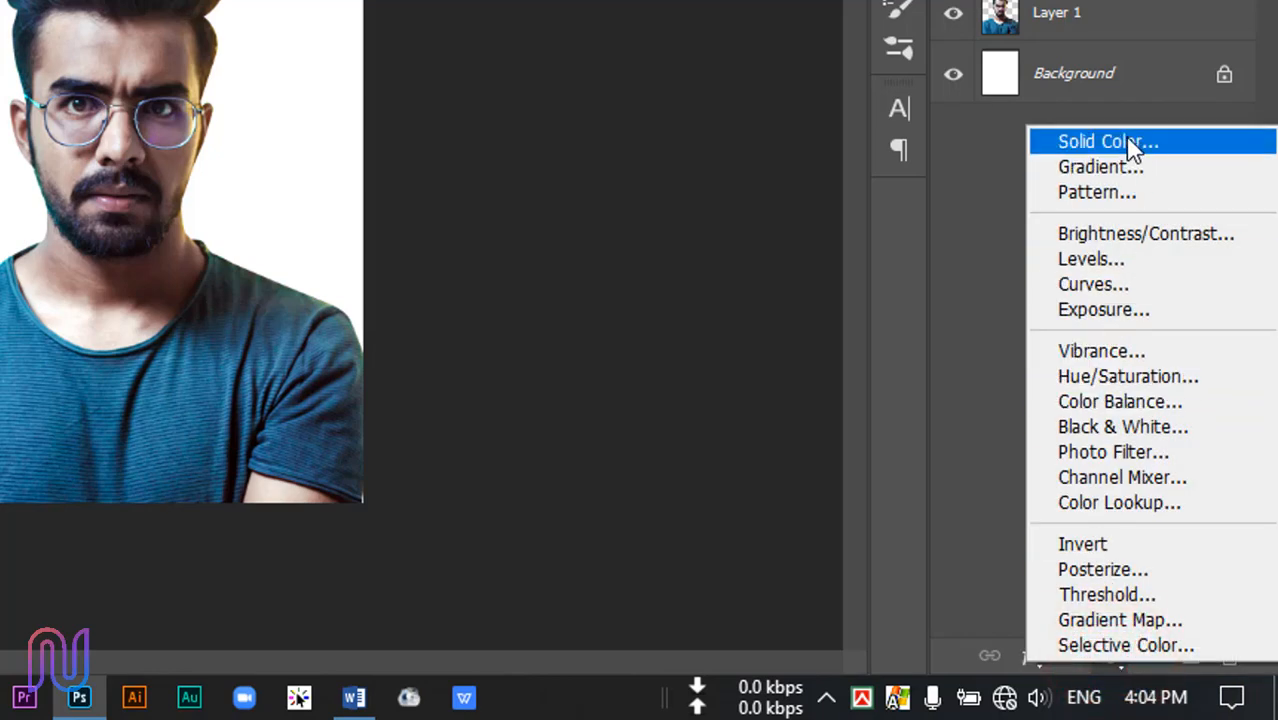
left_click(1131, 146)
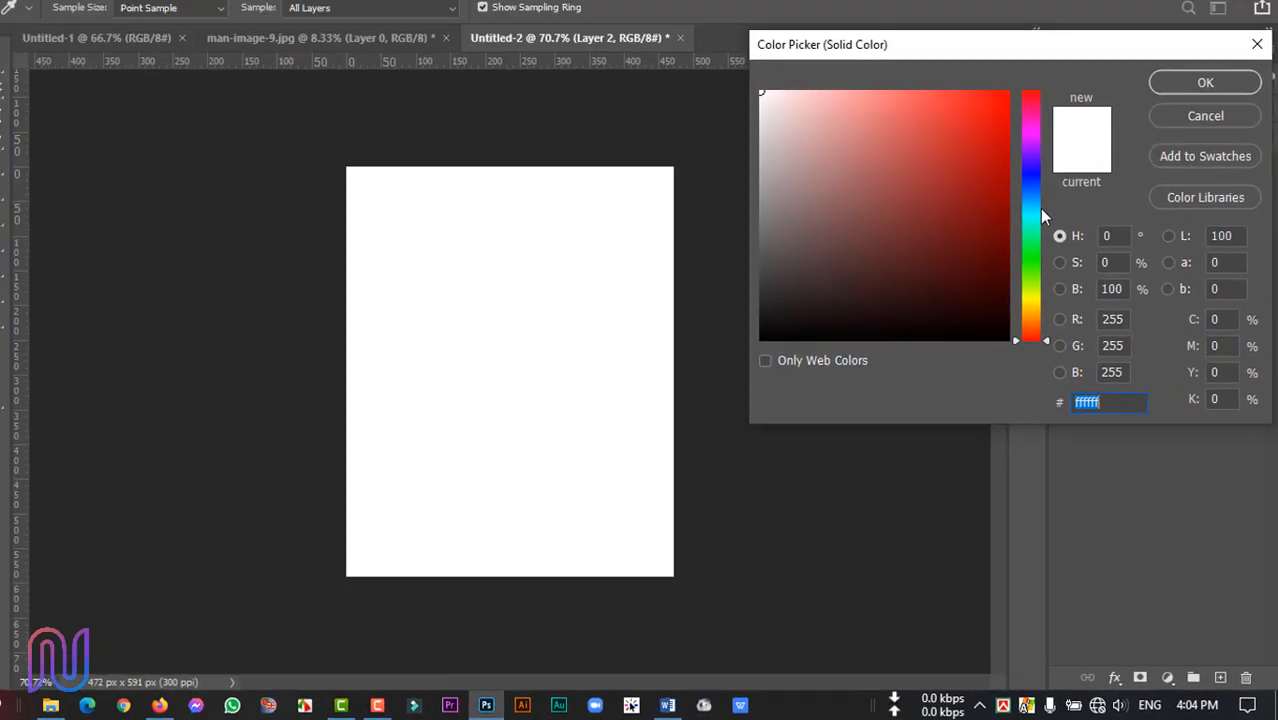
left_click(1040, 225)
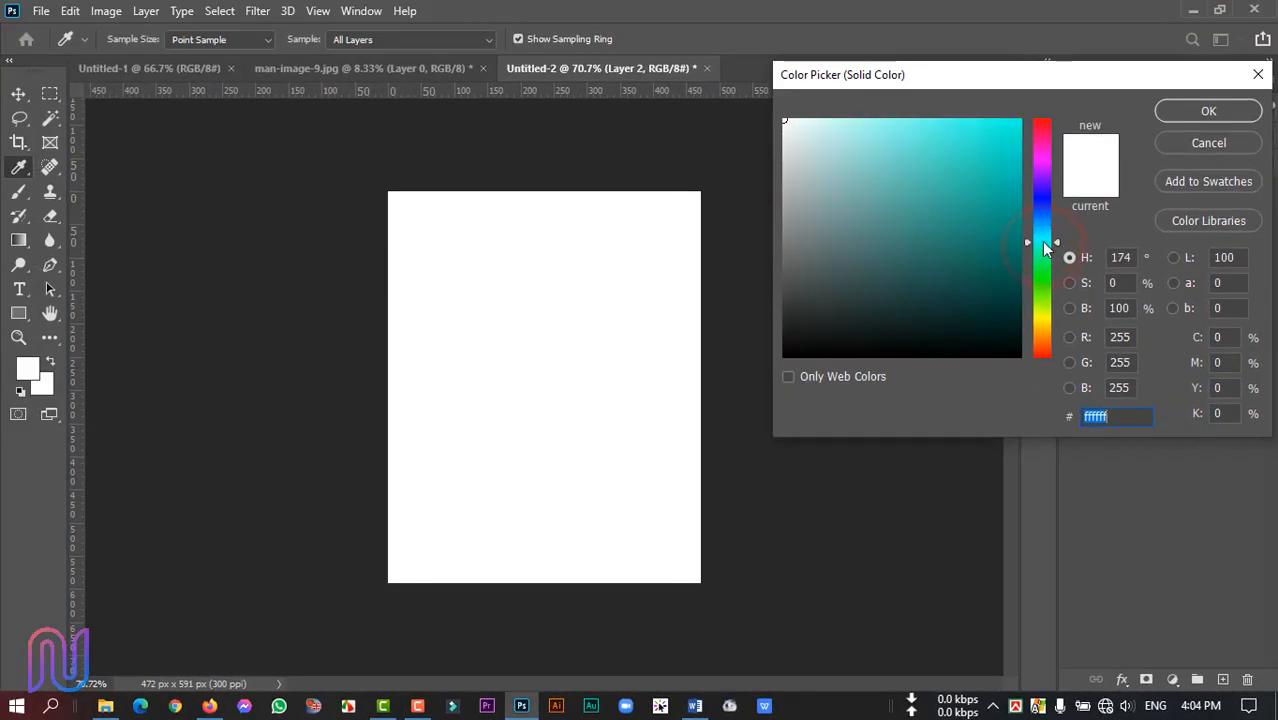
left_click_drag(1043, 242, 1045, 228)
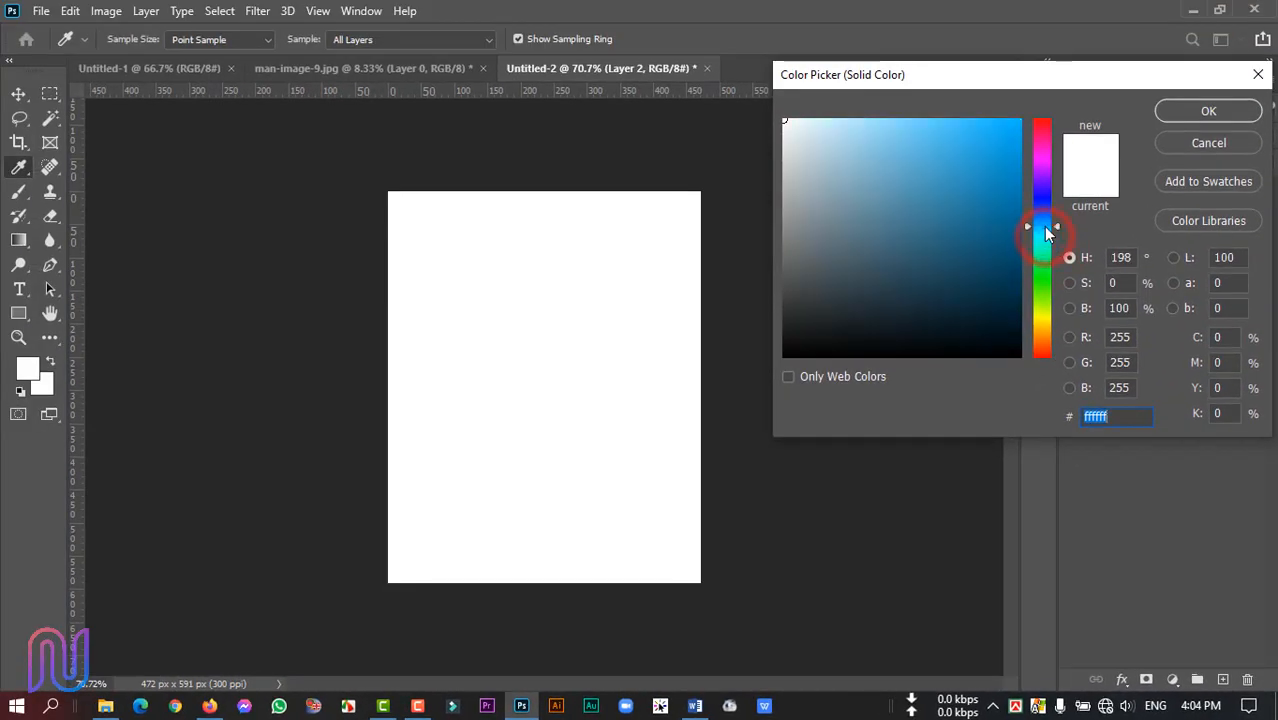
left_click_drag(994, 184, 1002, 158)
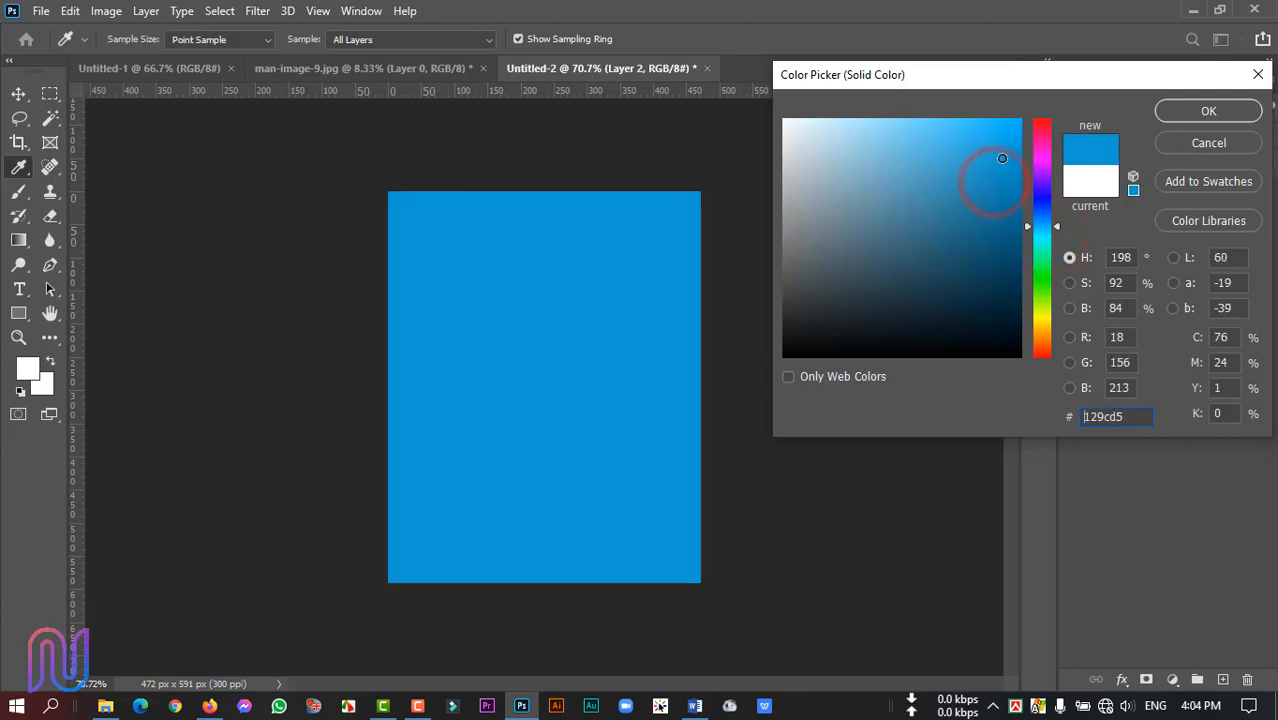
left_click(1175, 112)
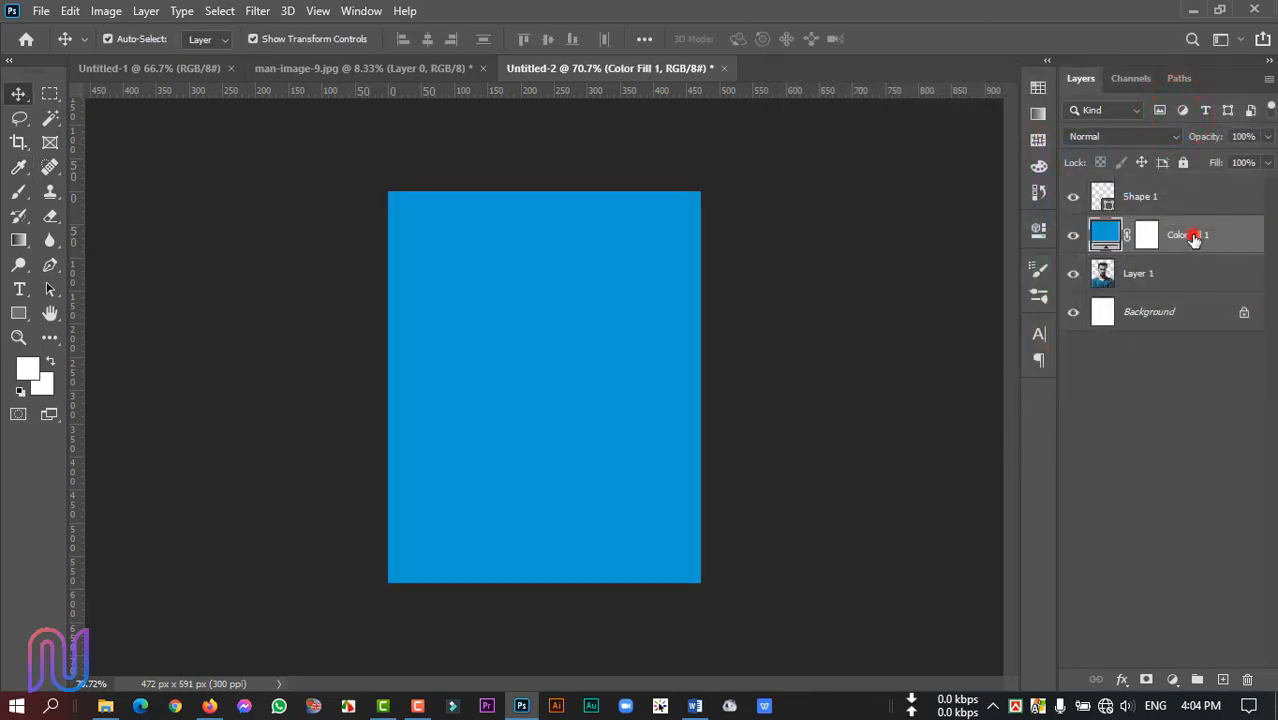
Step: Move the blue fill layer below Layer 1 and check the portrait's edges against the new background
left_click_drag(1193, 240, 1190, 295)
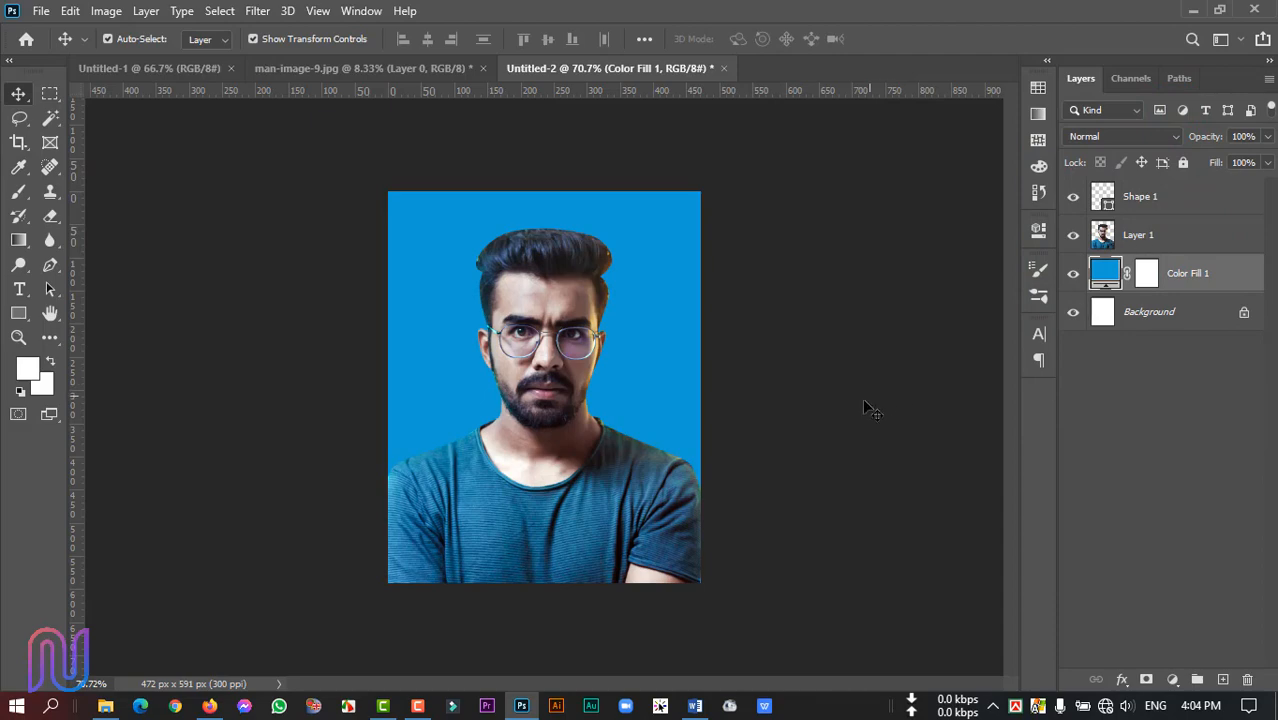
left_click(842, 488)
scroll(455, 359, "up", 5)
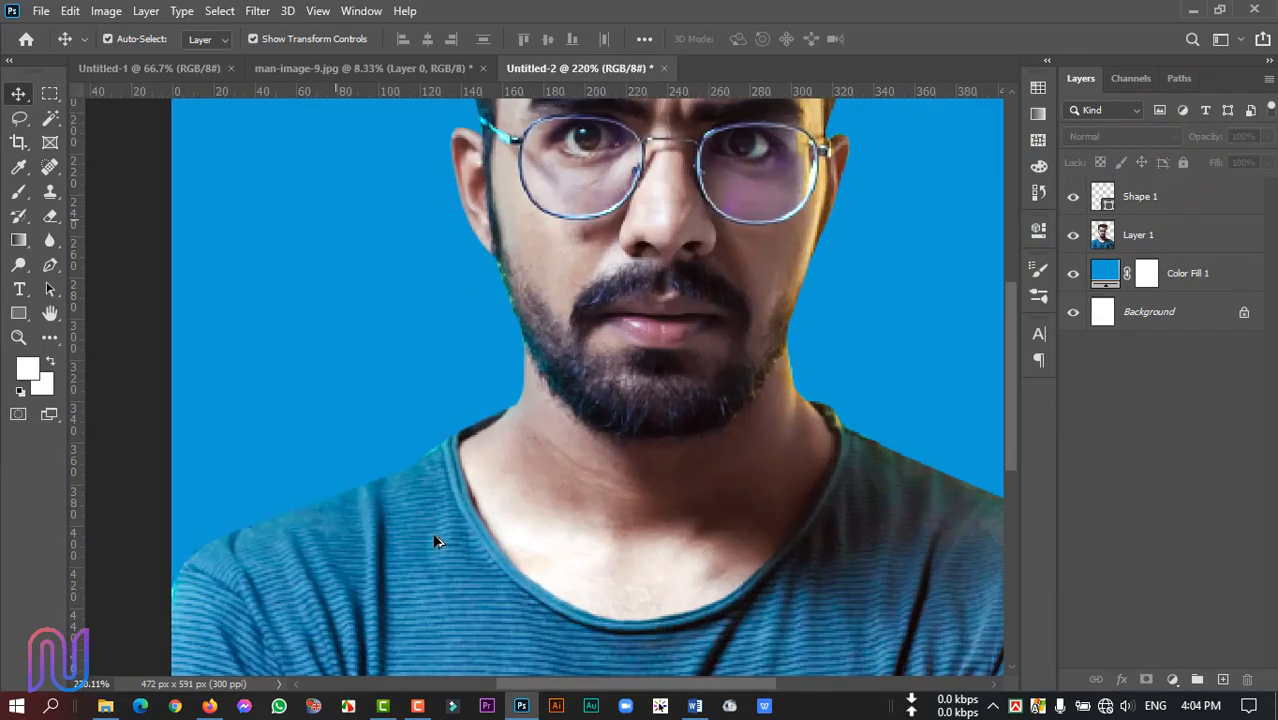
scroll(487, 497, "down", 5)
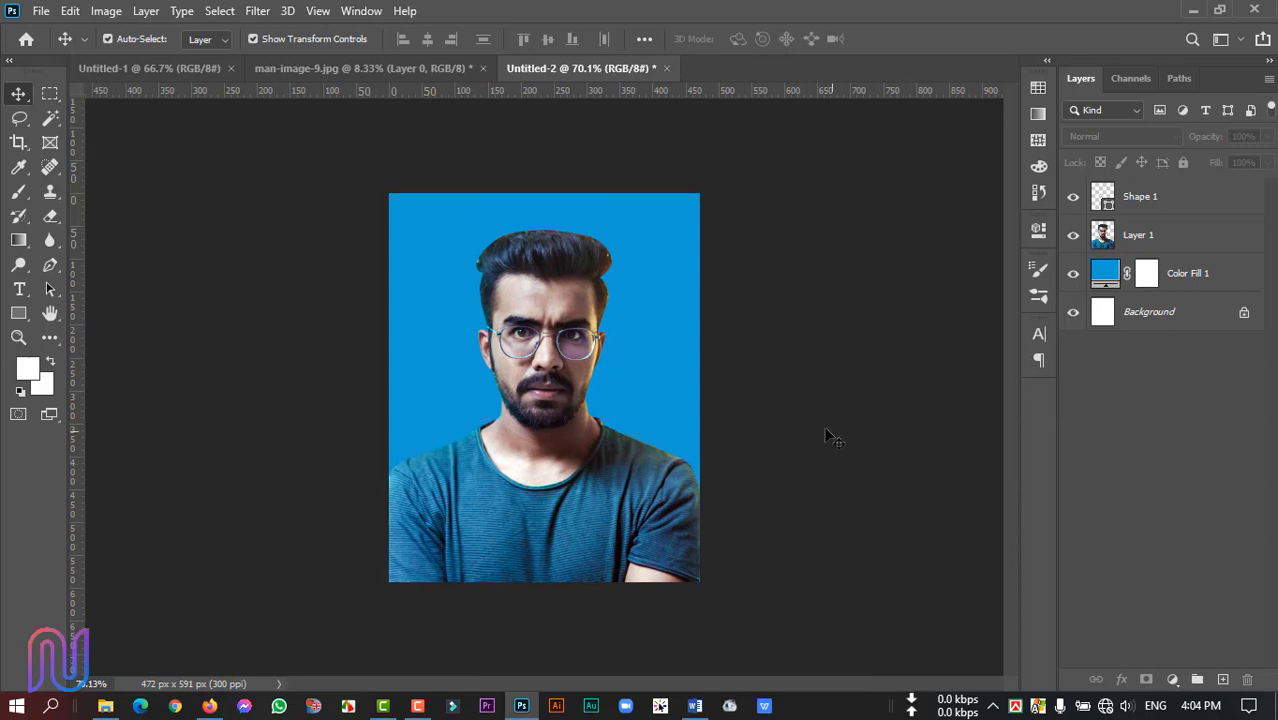
Step: Start saving the finished photo to the Desktop under the file name lkjdl;kfsd;lkf
left_click(41, 12)
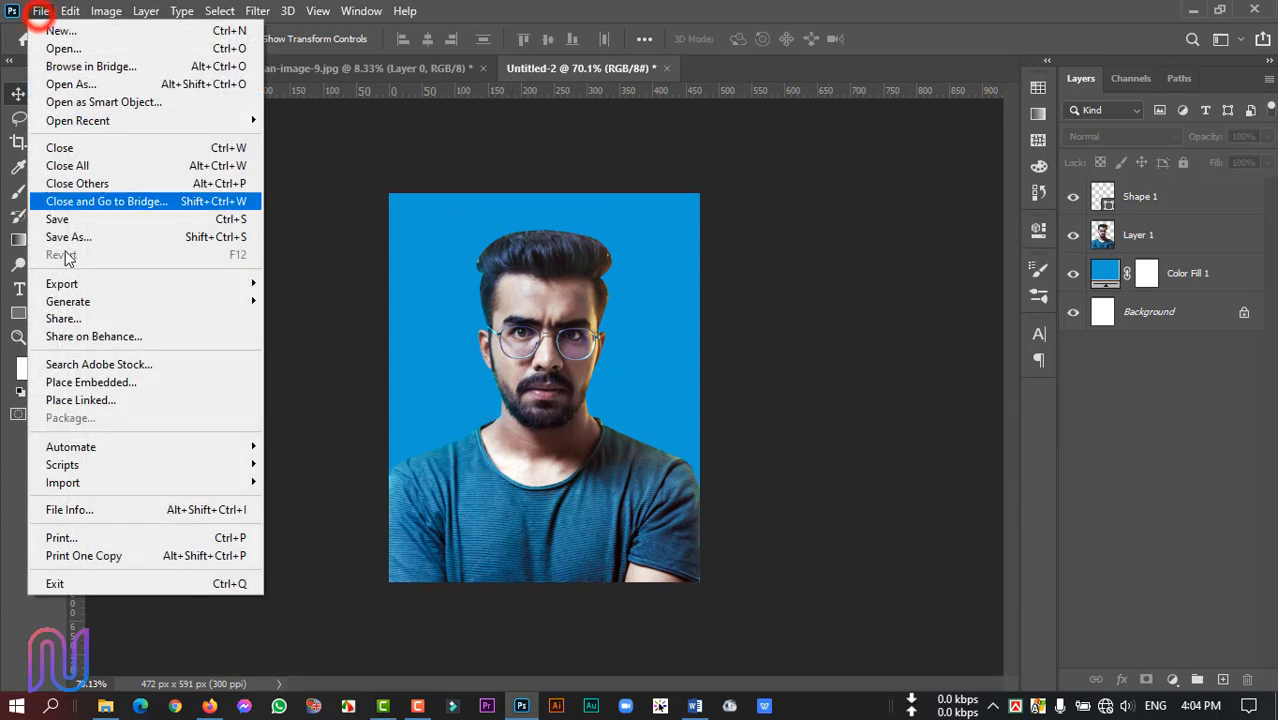
left_click(116, 228)
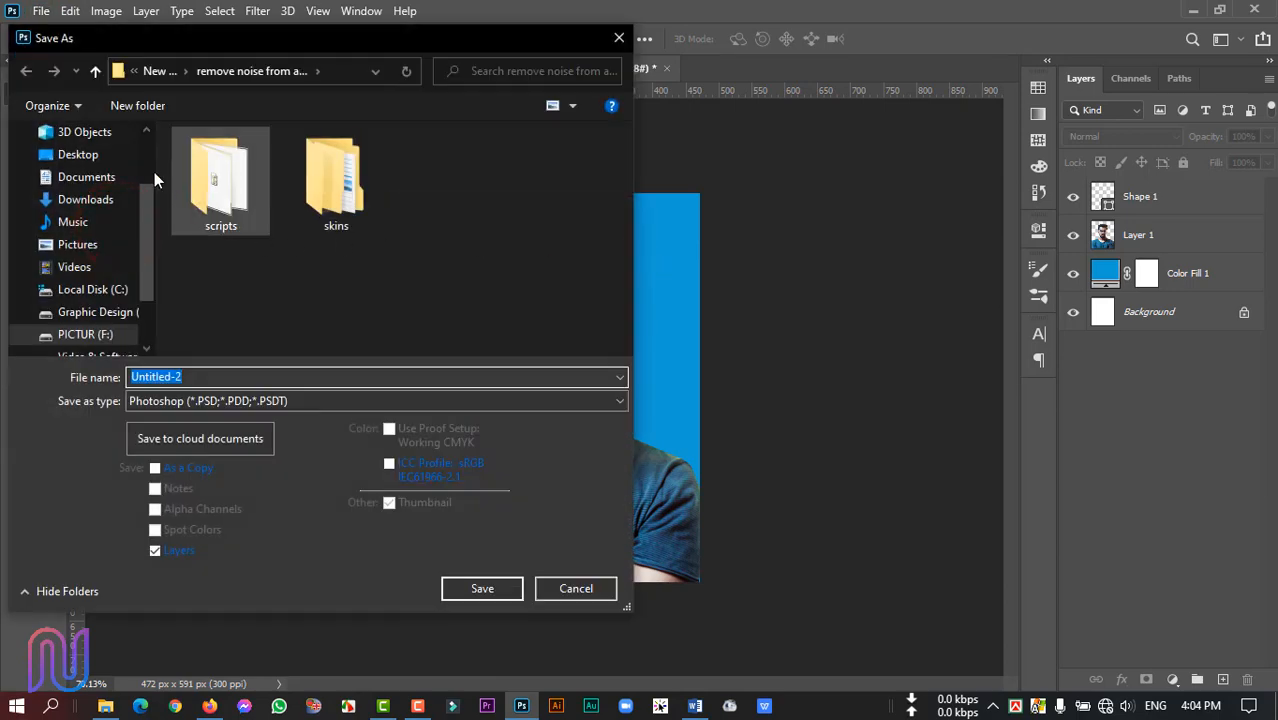
left_click(82, 155)
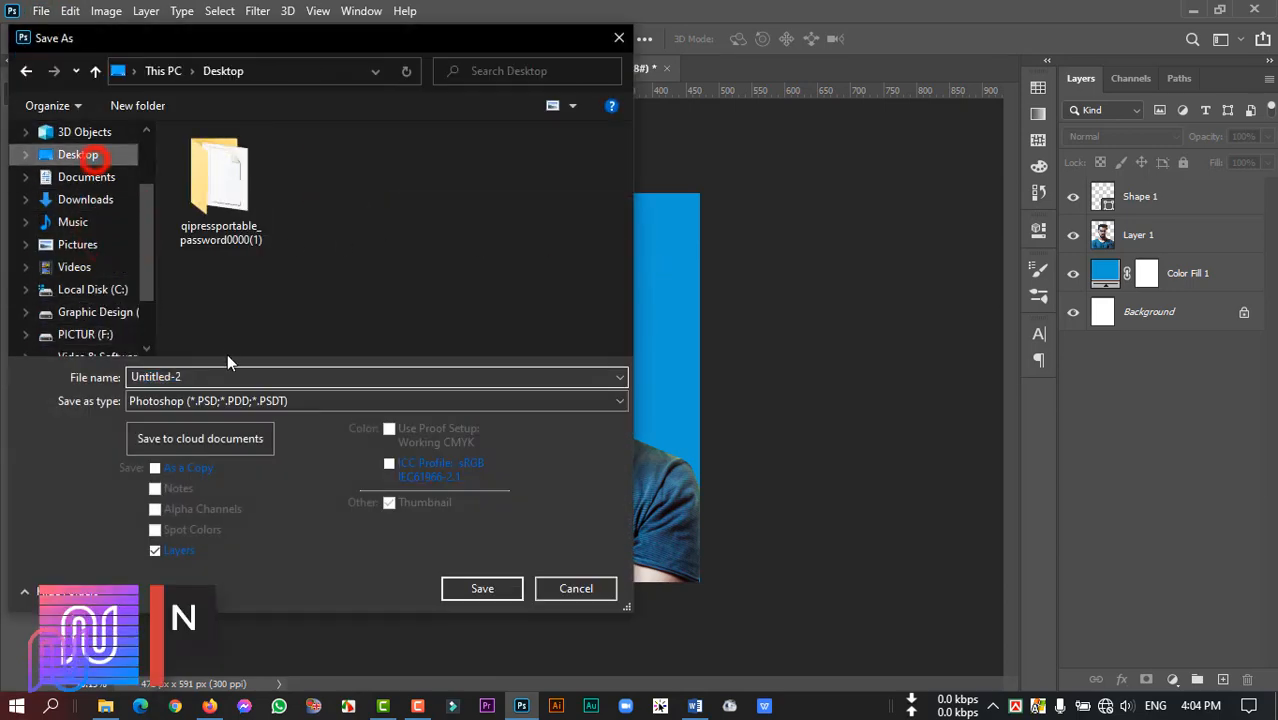
double_click(199, 375)
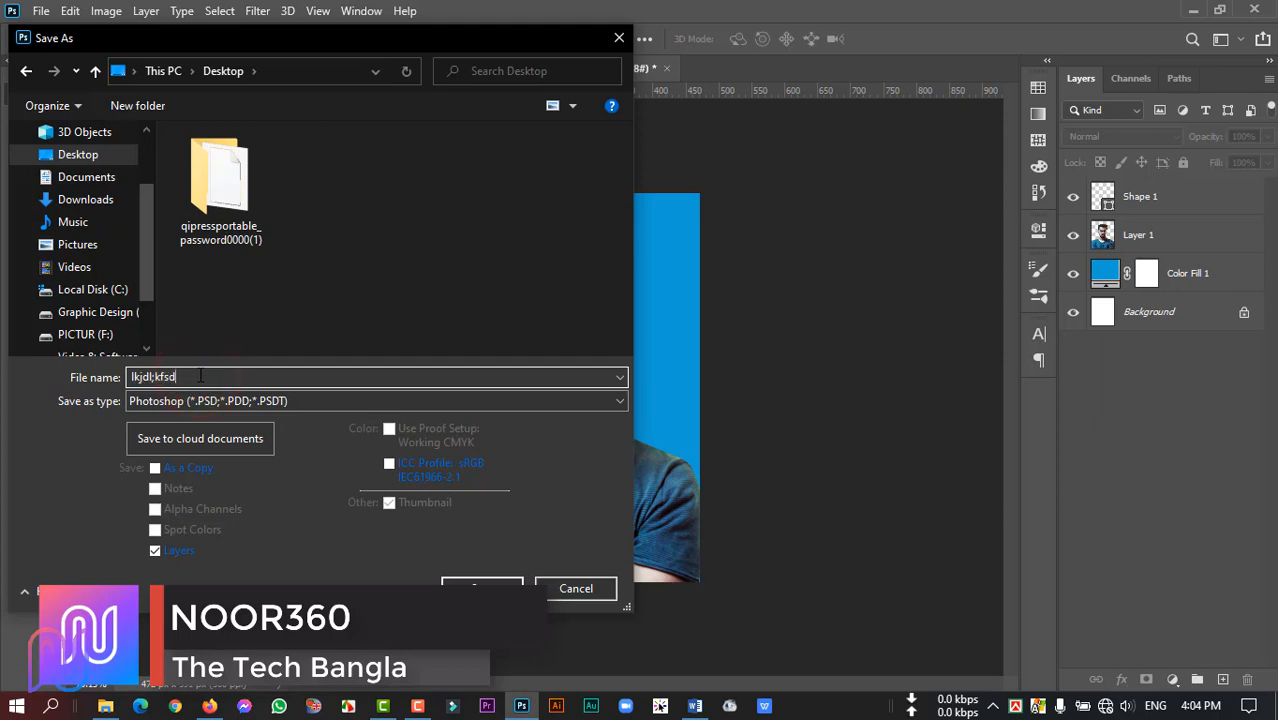
Step: Choose JPEG as the file format and save the photo at Maximum quality 12
left_click(392, 403)
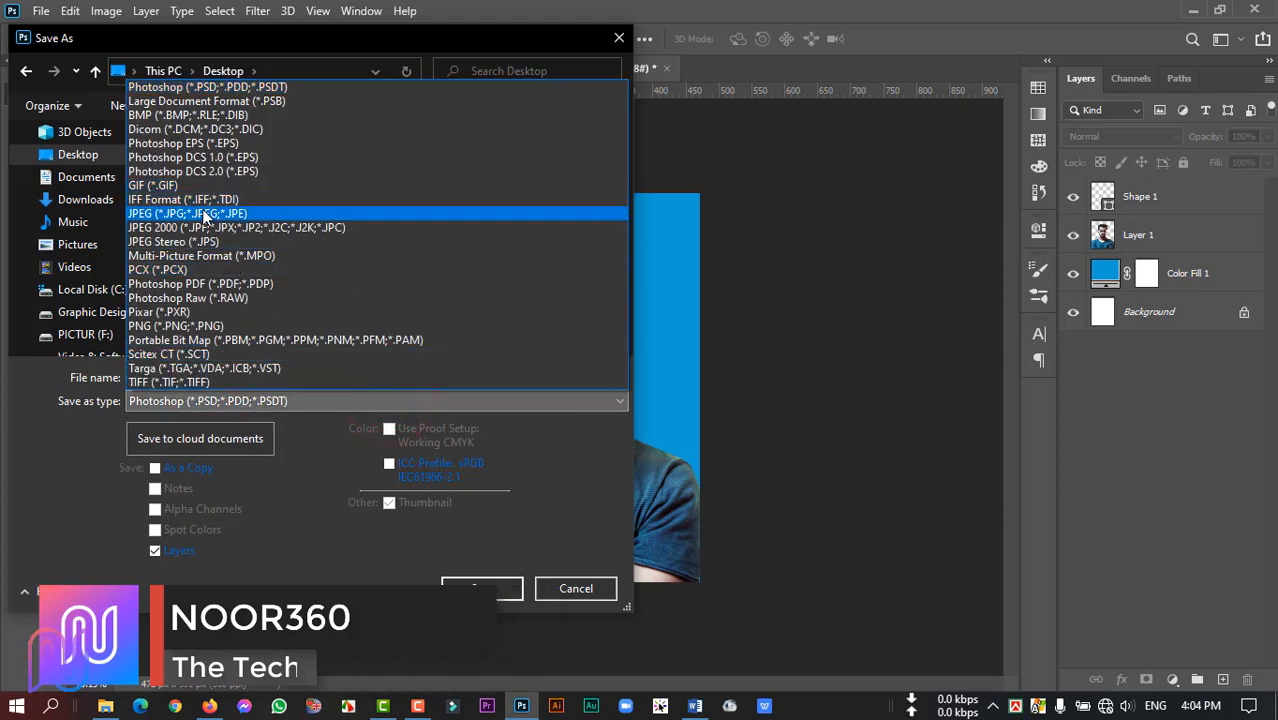
left_click(230, 213)
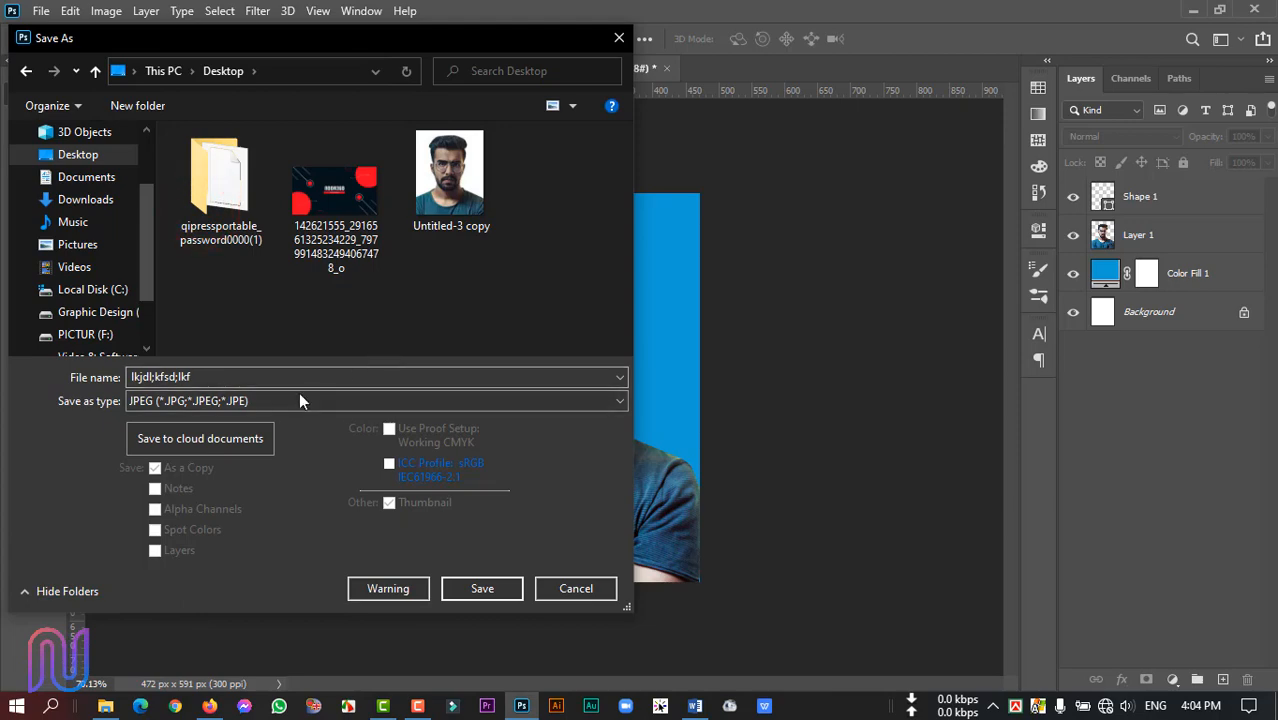
left_click(257, 400)
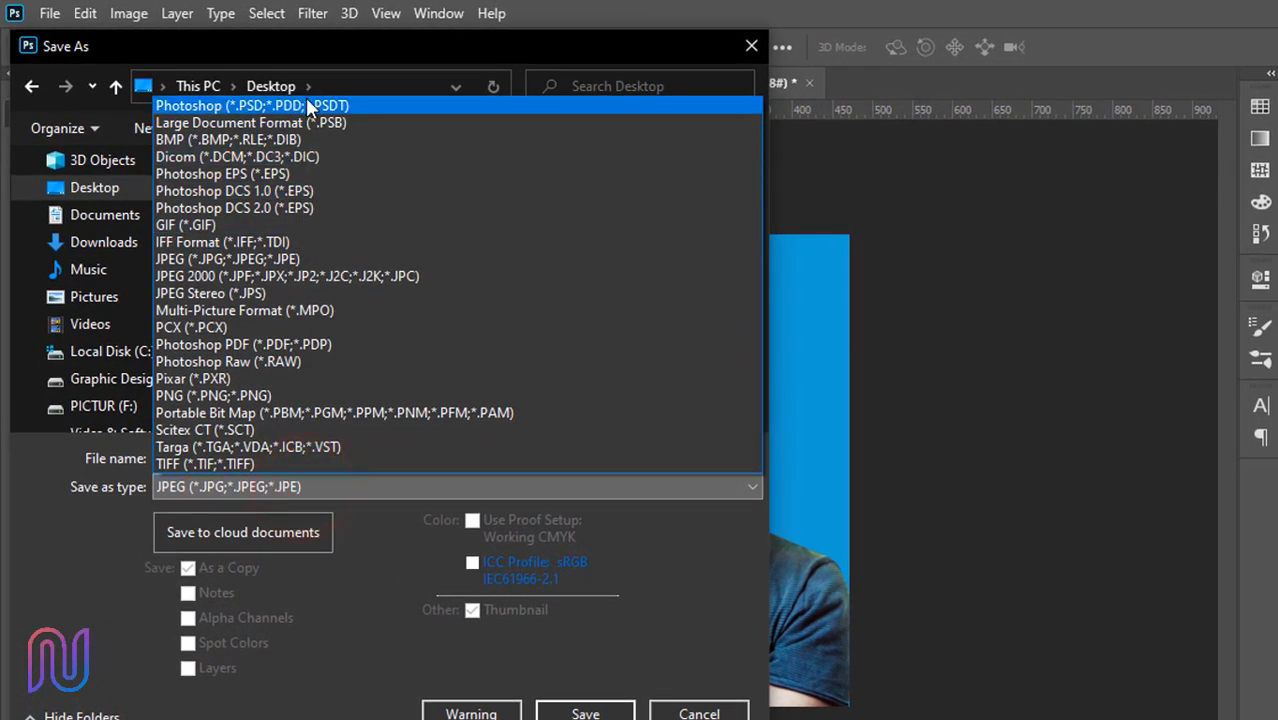
left_click(233, 258)
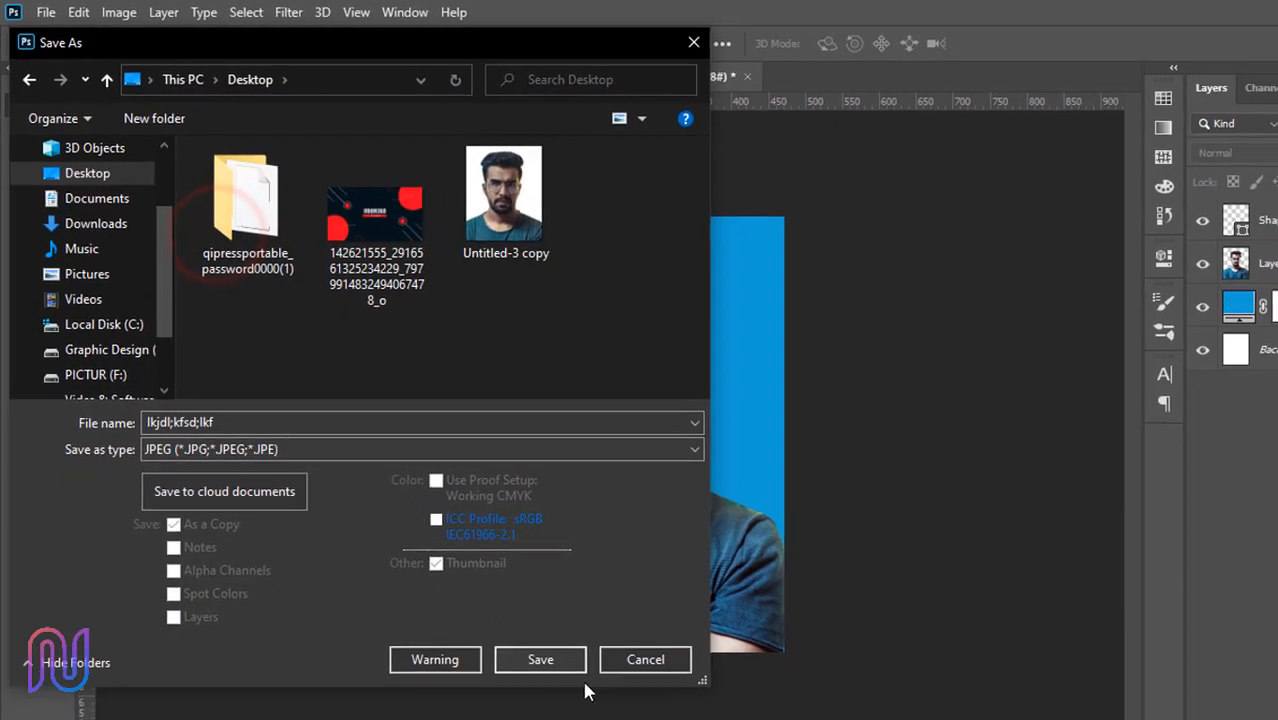
left_click(585, 712)
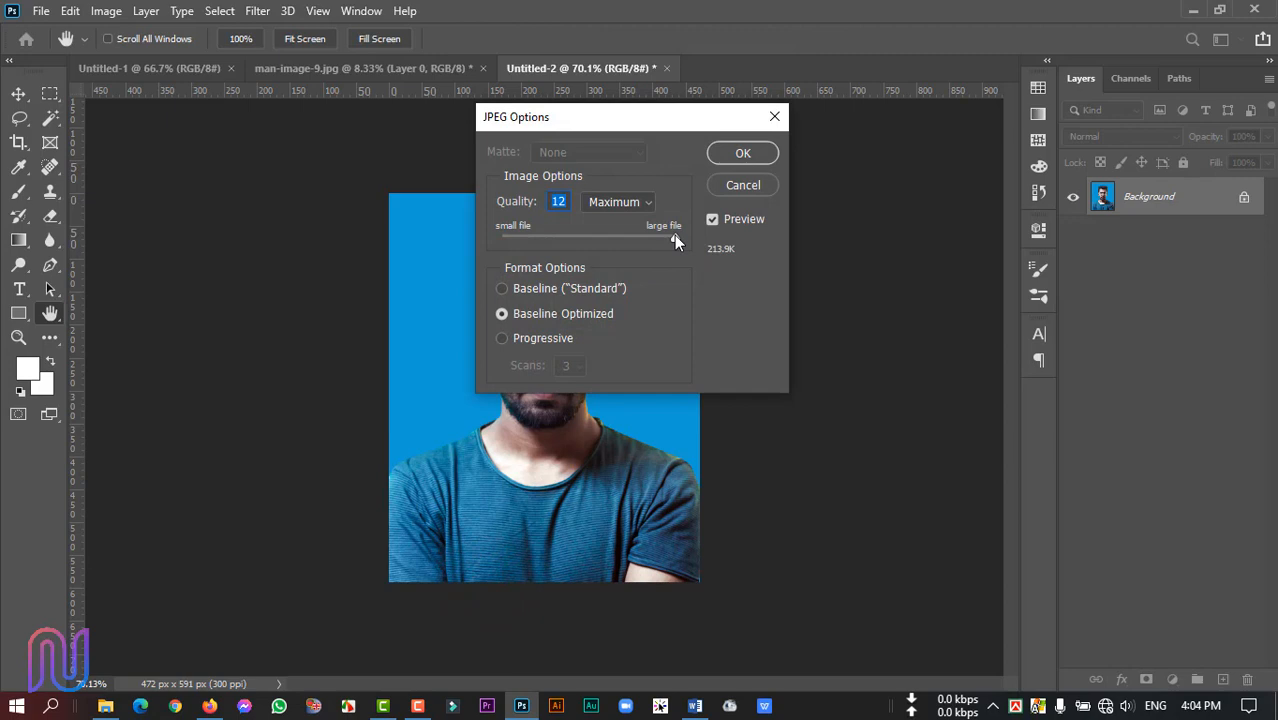
left_click(676, 235)
left_click(740, 155)
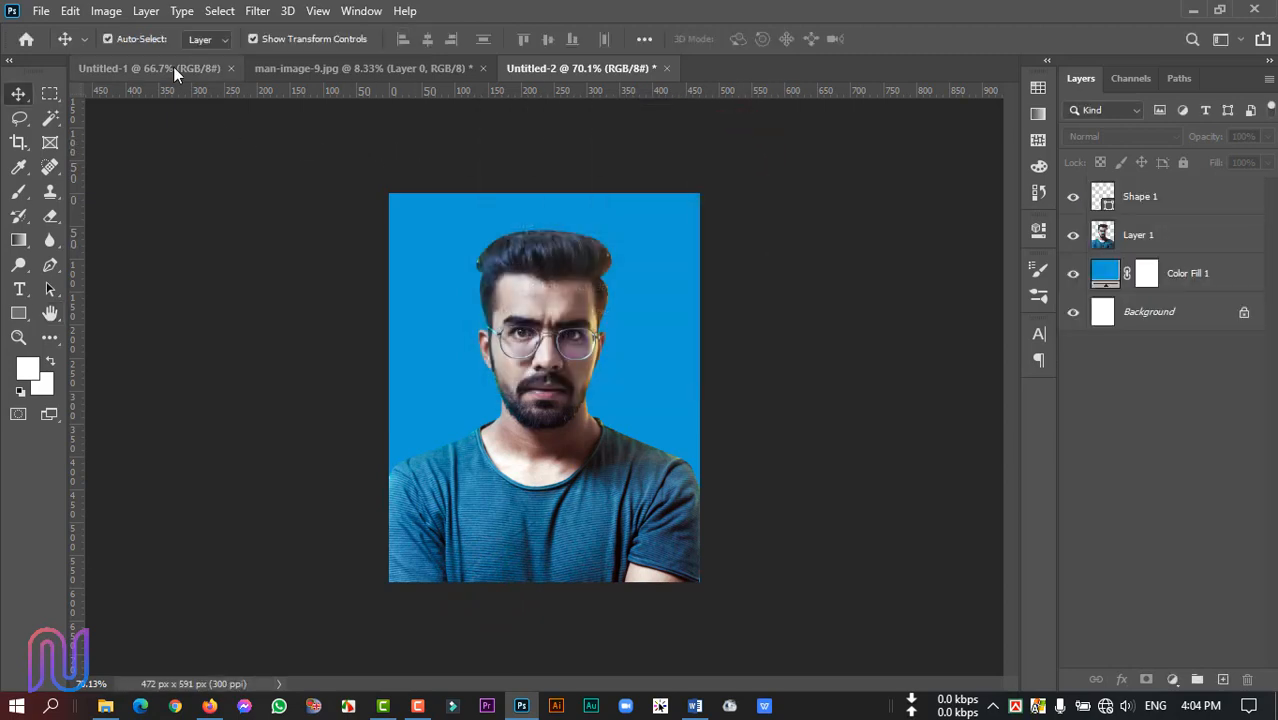
Step: Create a new document from the A4 print preset, 210 x 297 mm at 300 pixels/inch with a white background
left_click(41, 11)
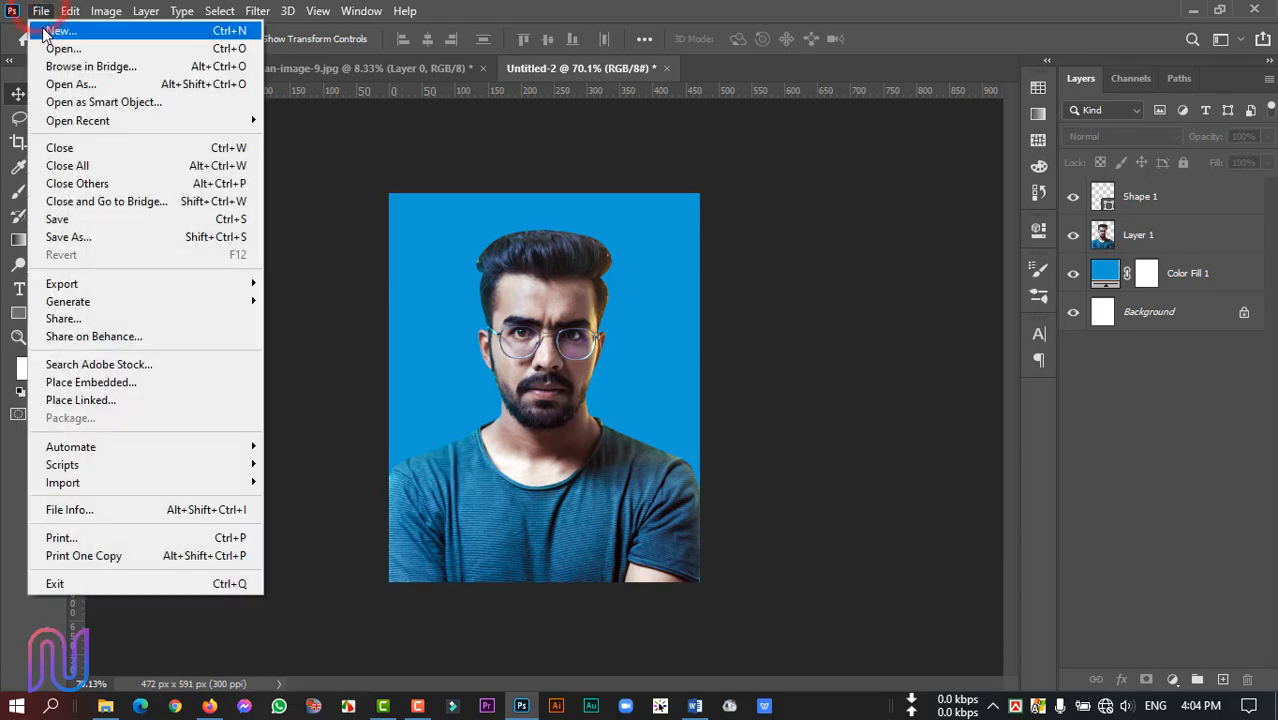
left_click(61, 32)
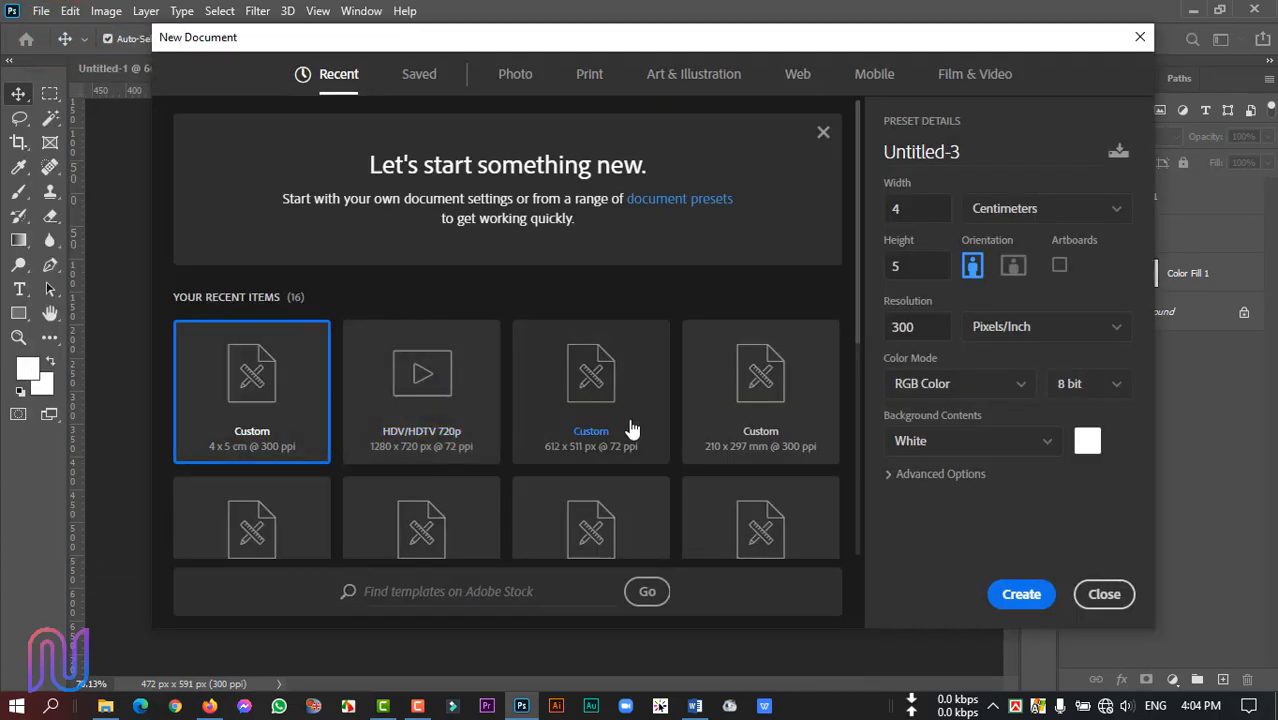
scroll(713, 402, "down", 3)
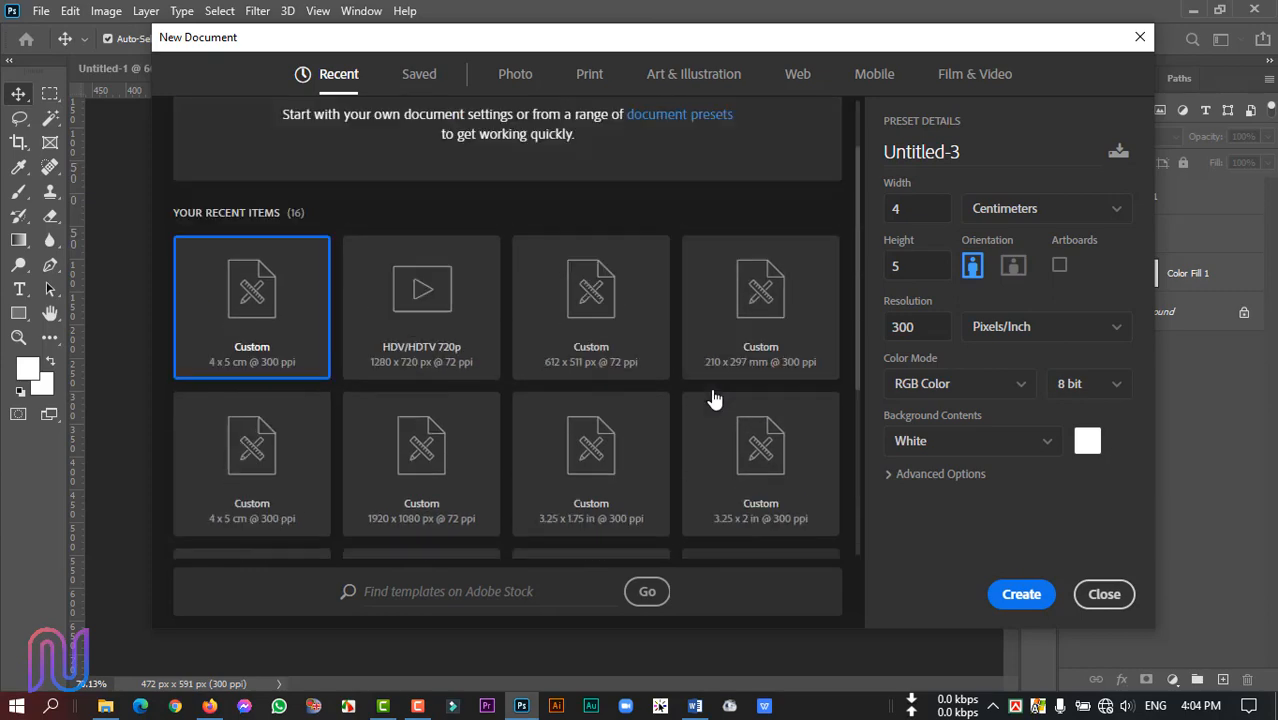
scroll(713, 400, "up", 3)
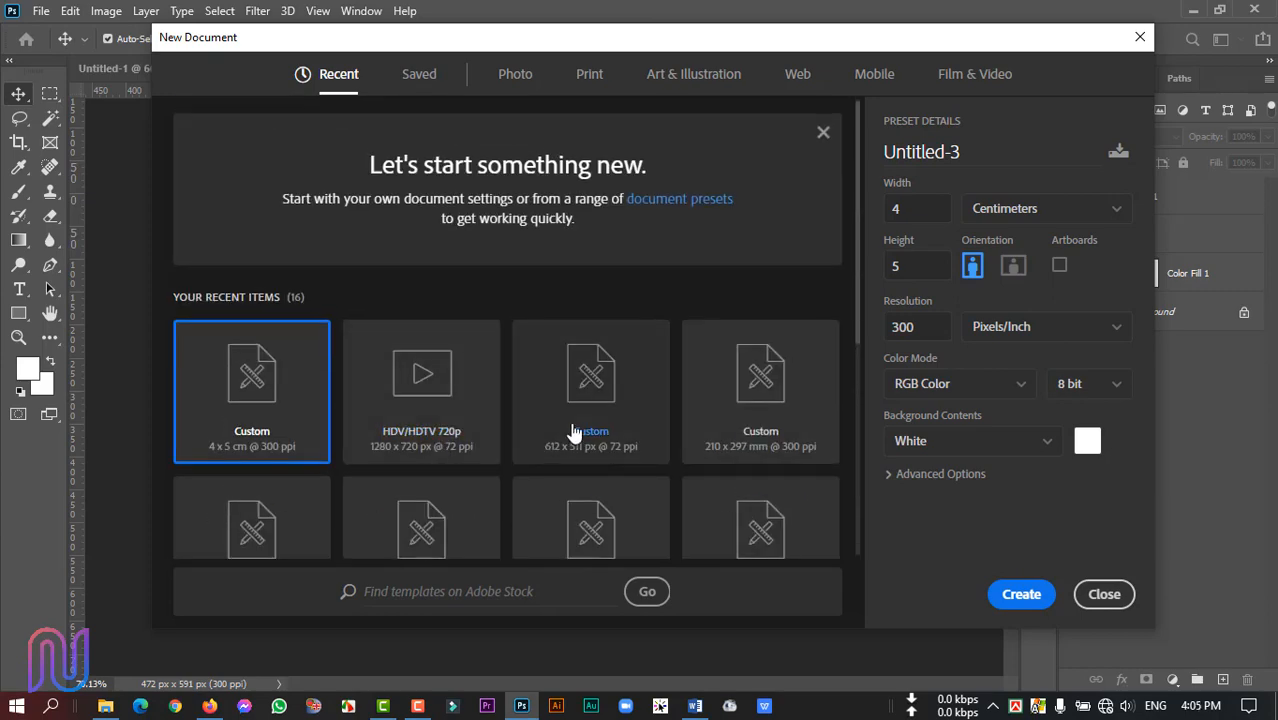
left_click(590, 75)
left_click(752, 222)
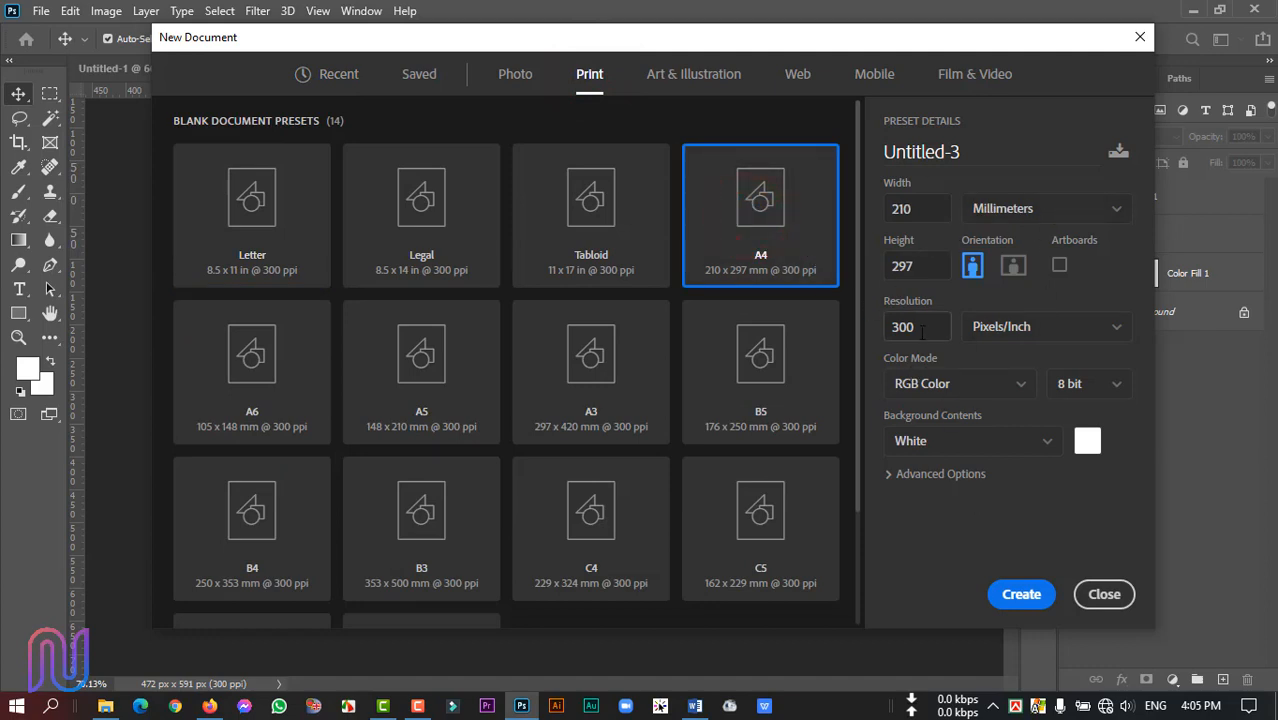
left_click(1021, 595)
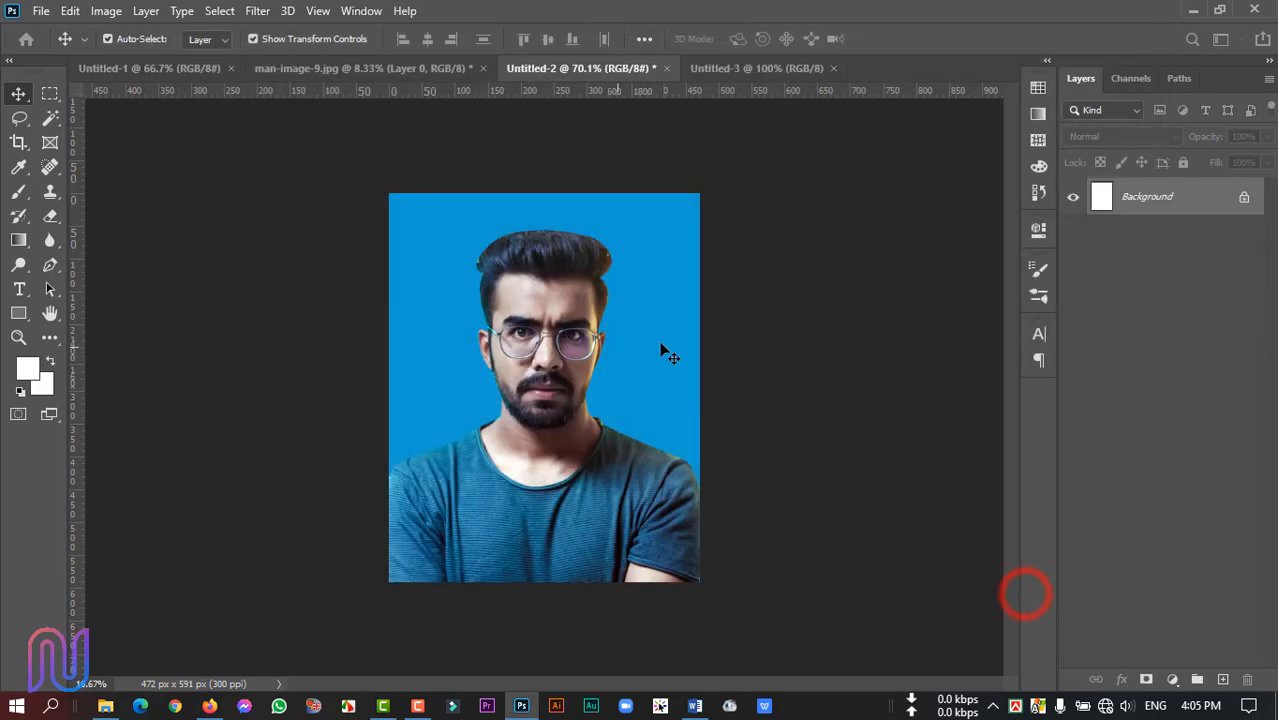
Step: Place the saved lkjdl;kfsd;lkf photo from the Desktop onto the A4 page at its original size
key("ctrl+minus")
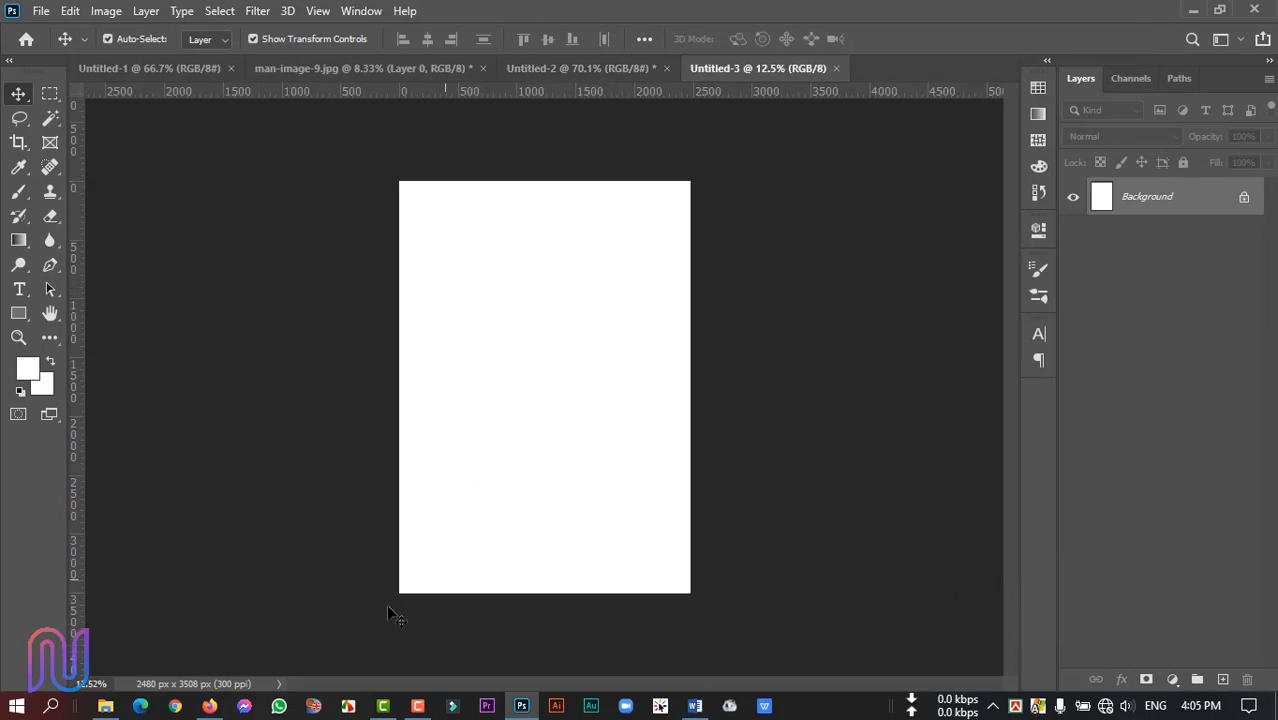
left_click(107, 710)
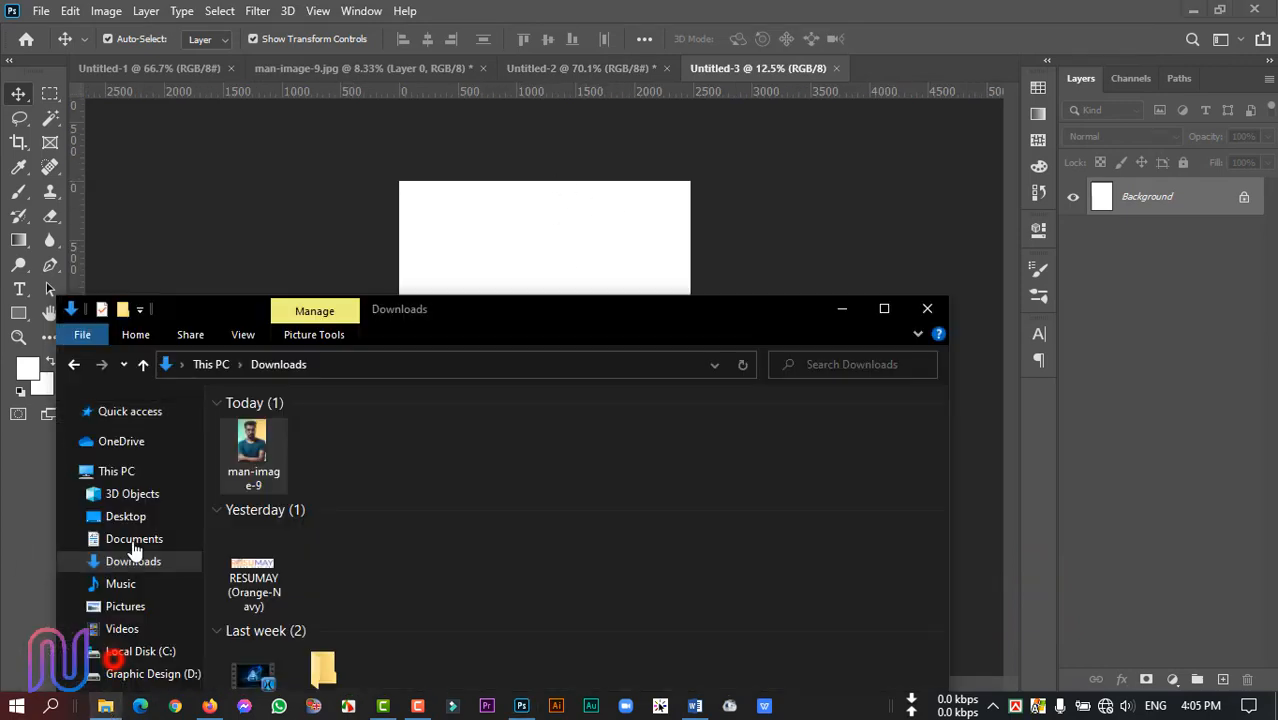
left_click(125, 516)
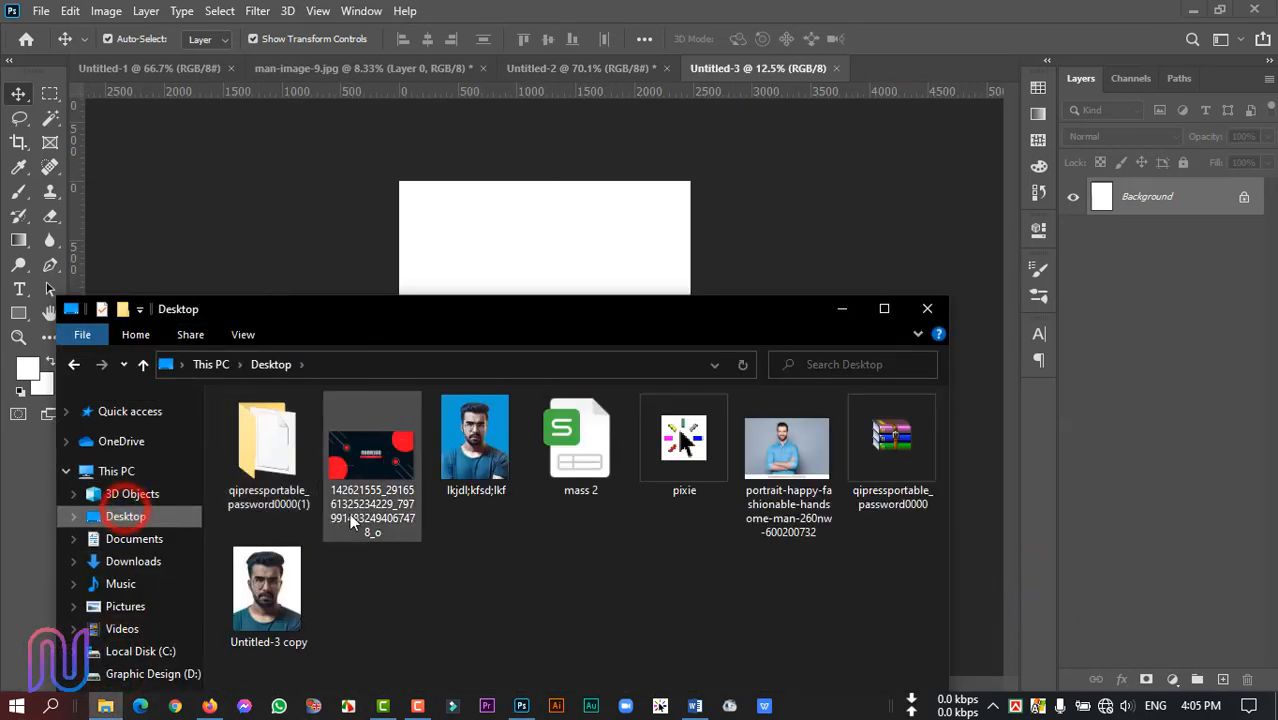
left_click_drag(475, 445, 524, 257)
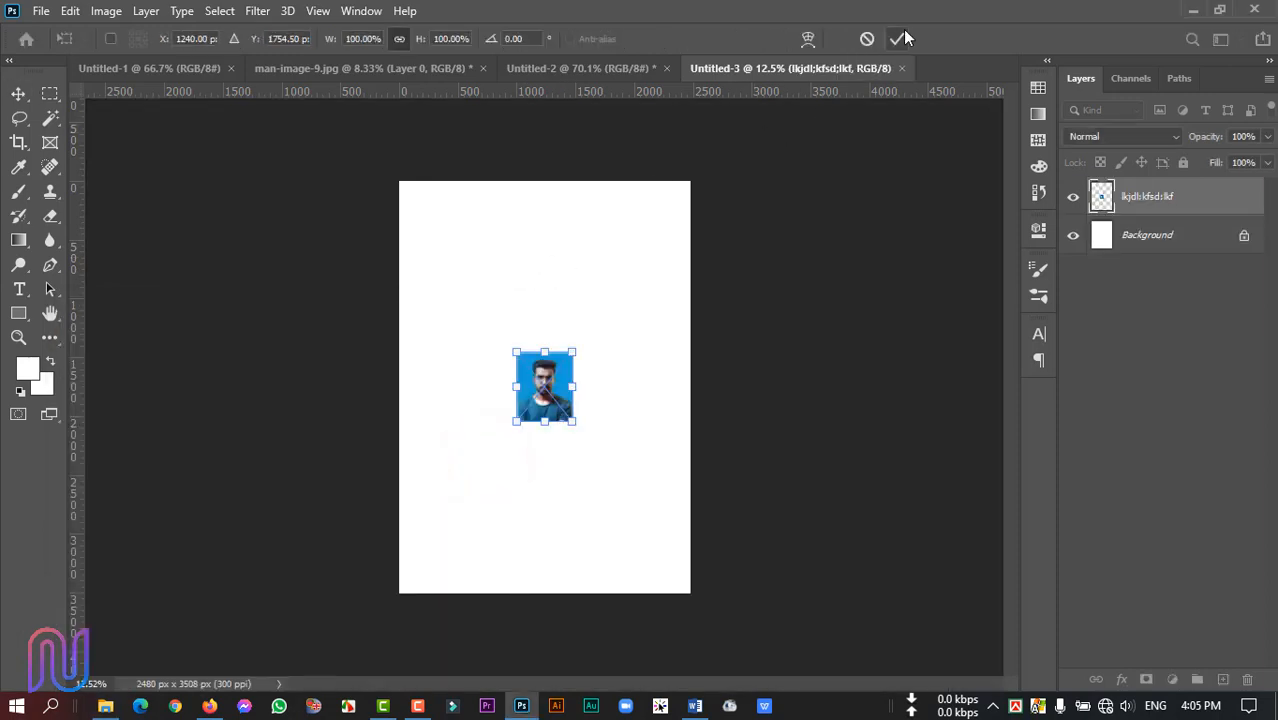
left_click(899, 38)
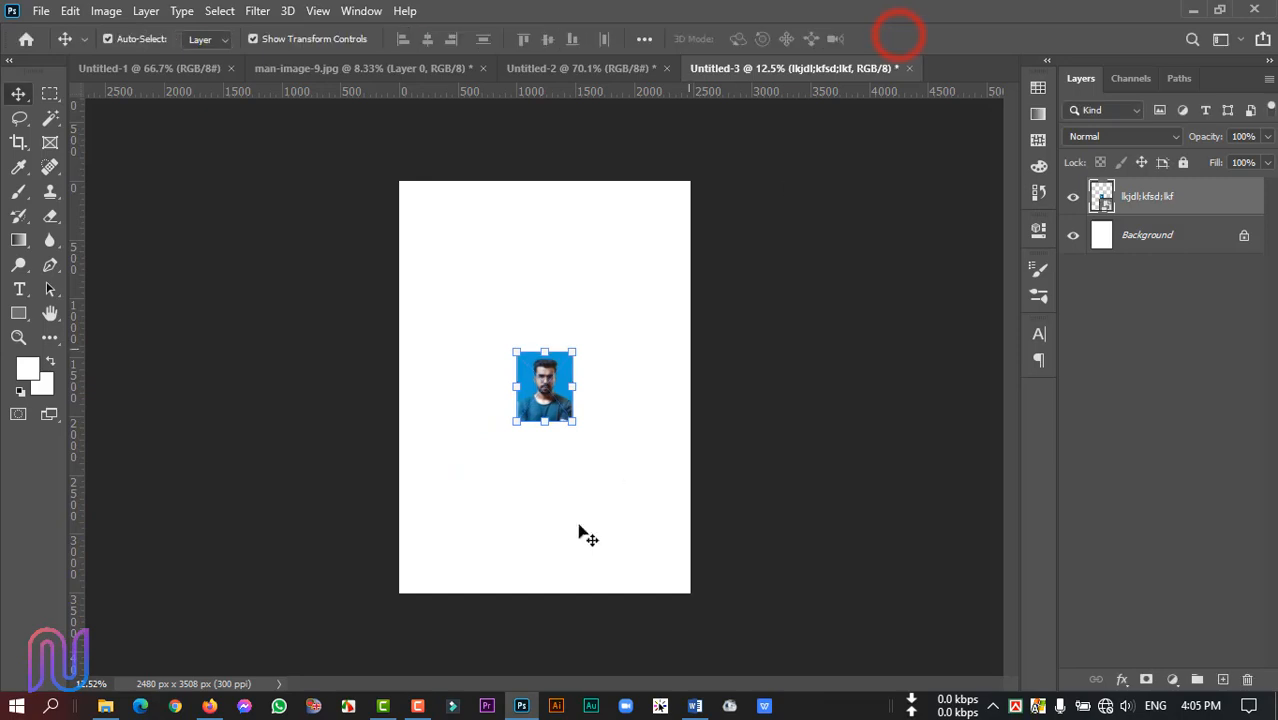
left_click(601, 478)
Step: Move the placed photo into the top-left corner of the page, leaving a small margin
left_click_drag(551, 405, 443, 253)
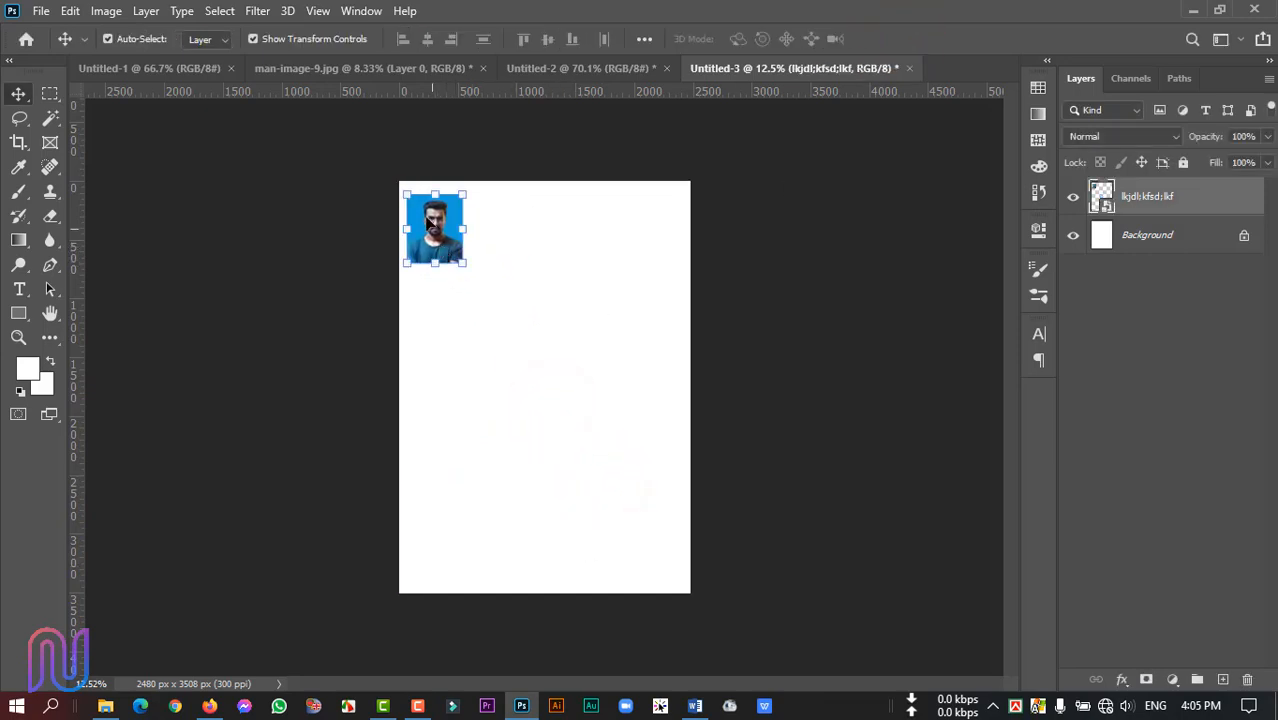
scroll(443, 253, "up", 5)
scroll(400, 336, "up", 2)
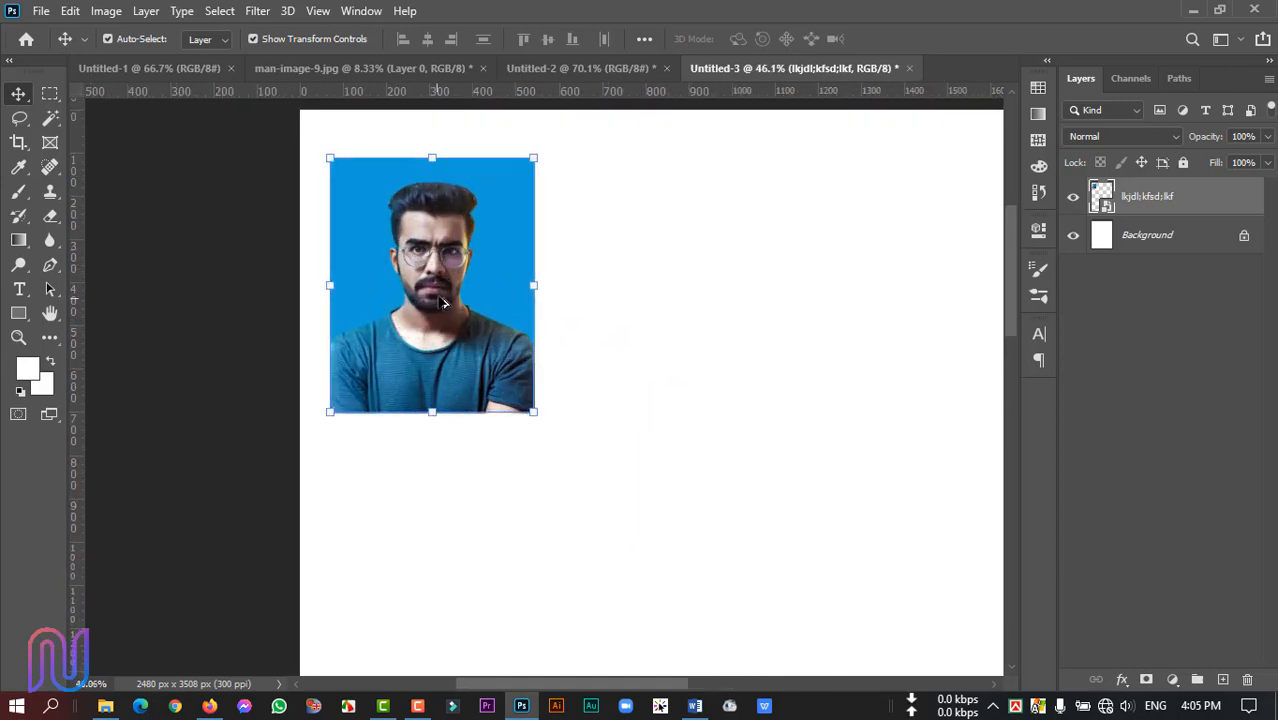
scroll(582, 388, "up", 1)
left_click_drag(778, 436, 648, 426)
left_click_drag(308, 371, 342, 331)
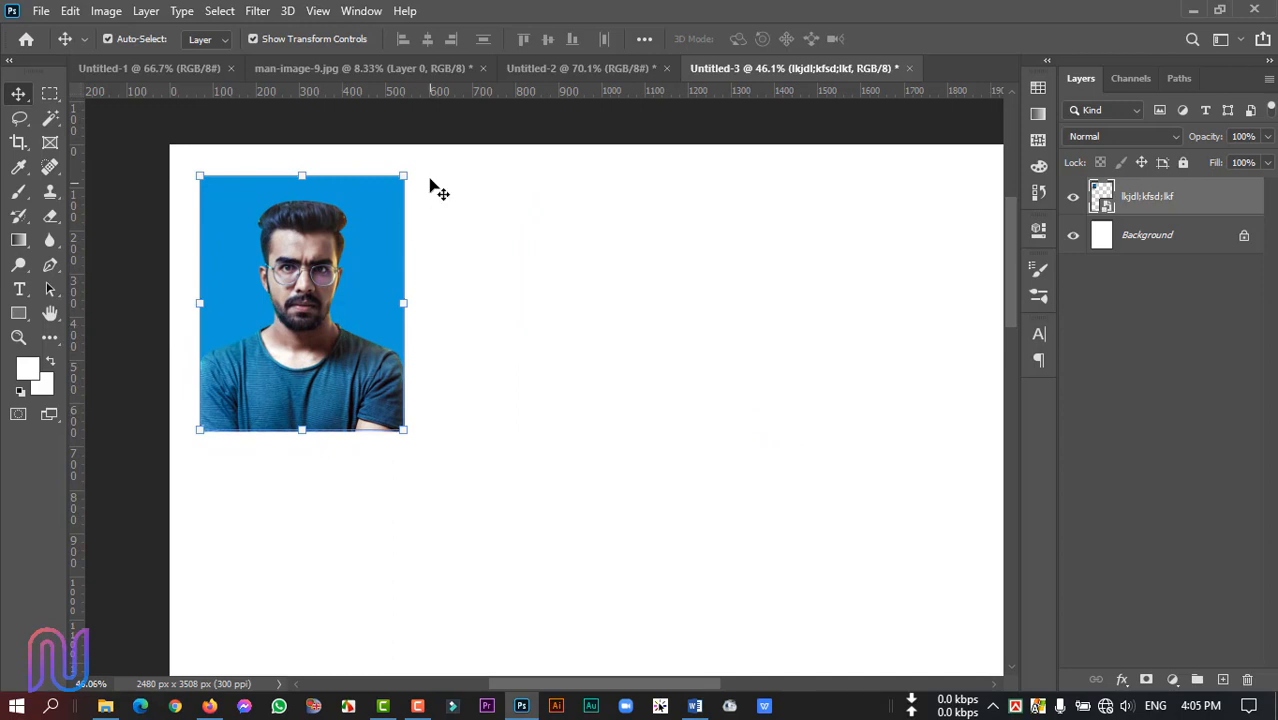
Step: Rotate the photo 90° clockwise and reposition it near the page's top-left corner
right_click(326, 272)
left_click(330, 250)
key("ctrl+t")
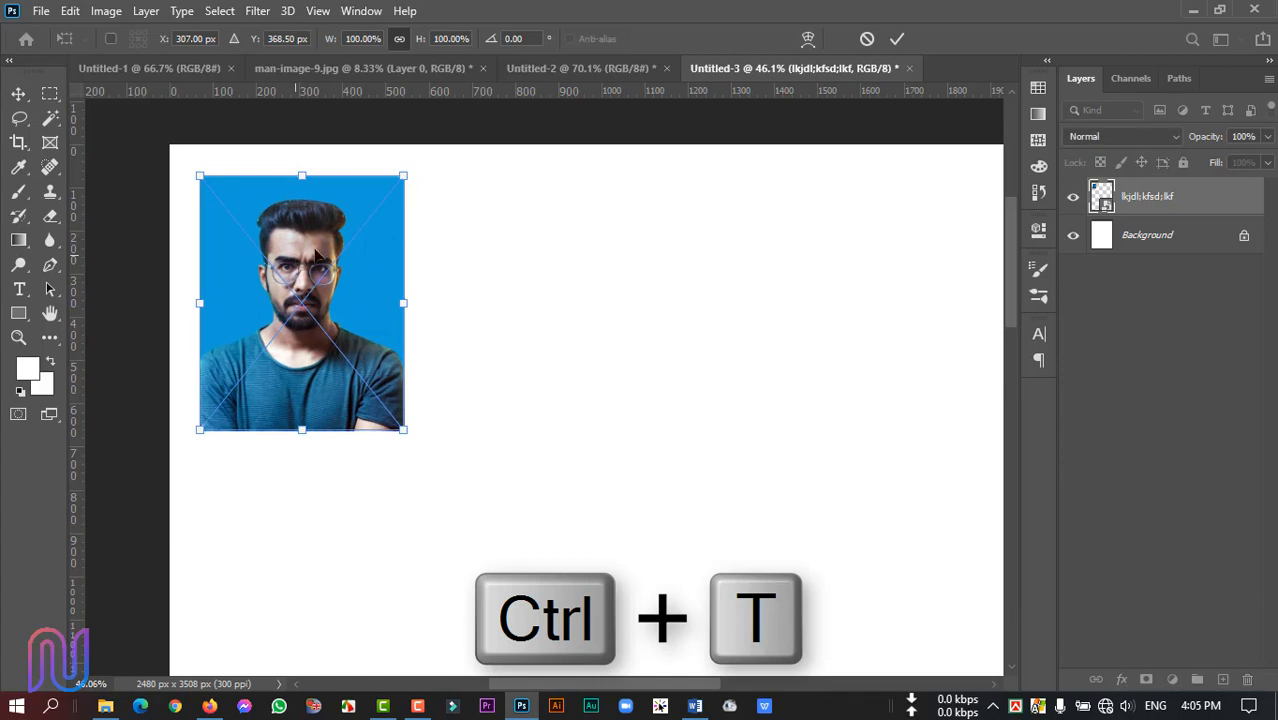
right_click(327, 250)
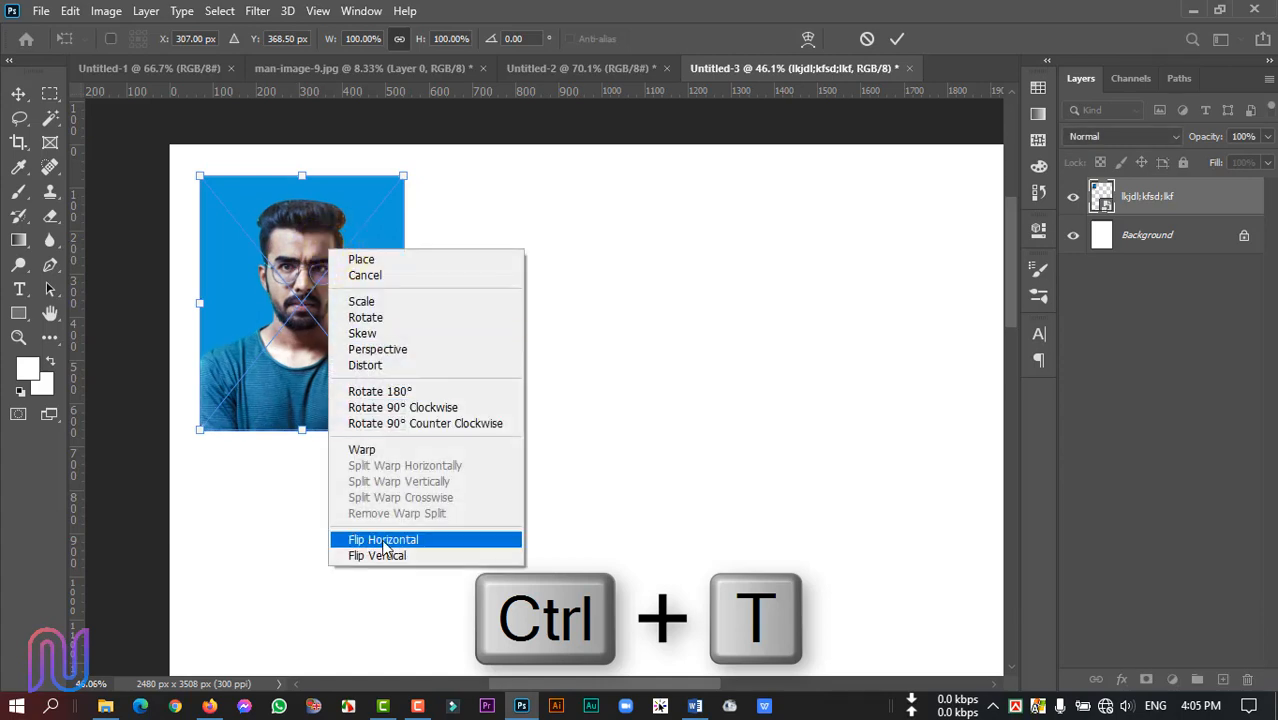
left_click(414, 408)
left_click(897, 38)
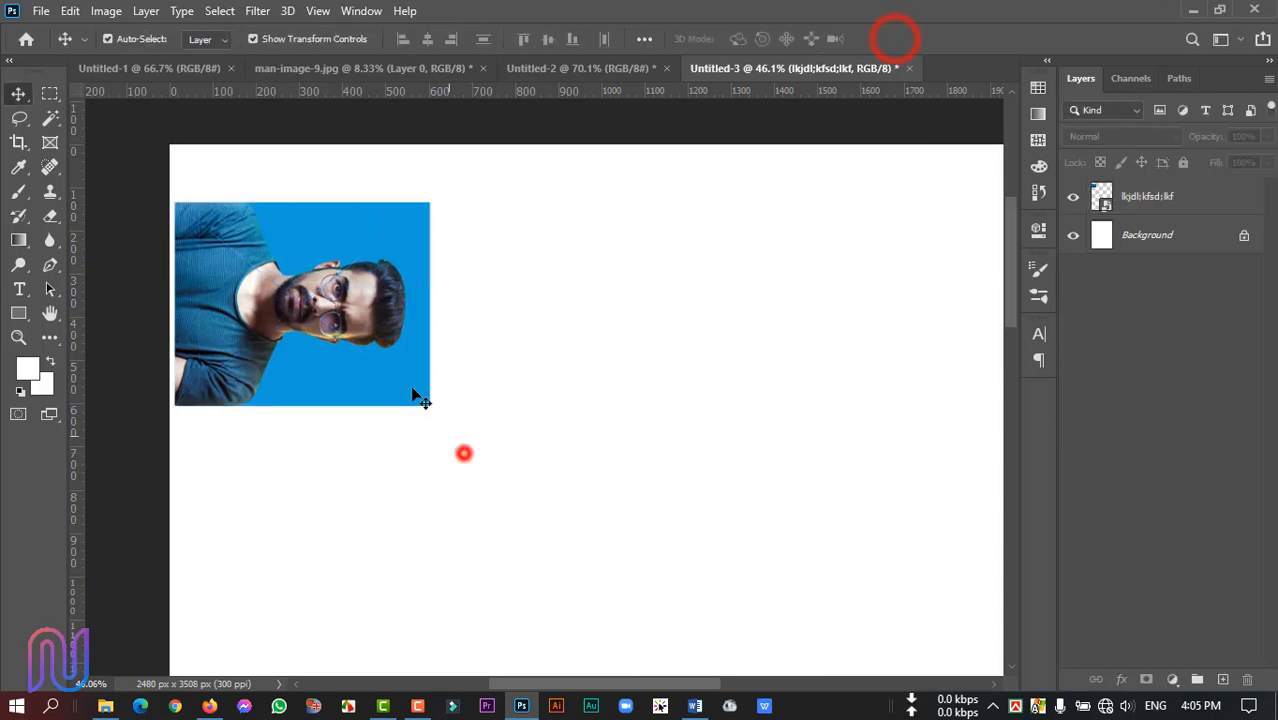
left_click_drag(348, 314, 361, 281)
Step: Duplicate the rotated photo across the top of the page to make a row of four
scroll(361, 281, "down", 4)
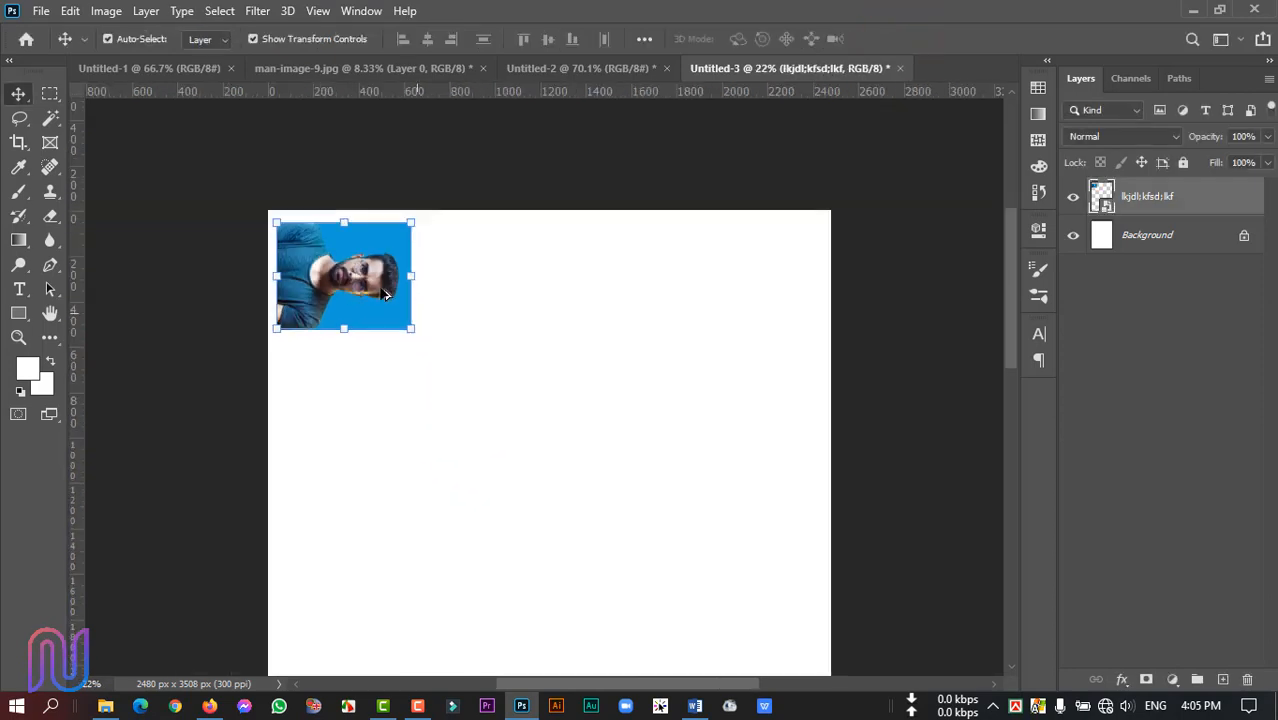
left_click(432, 341)
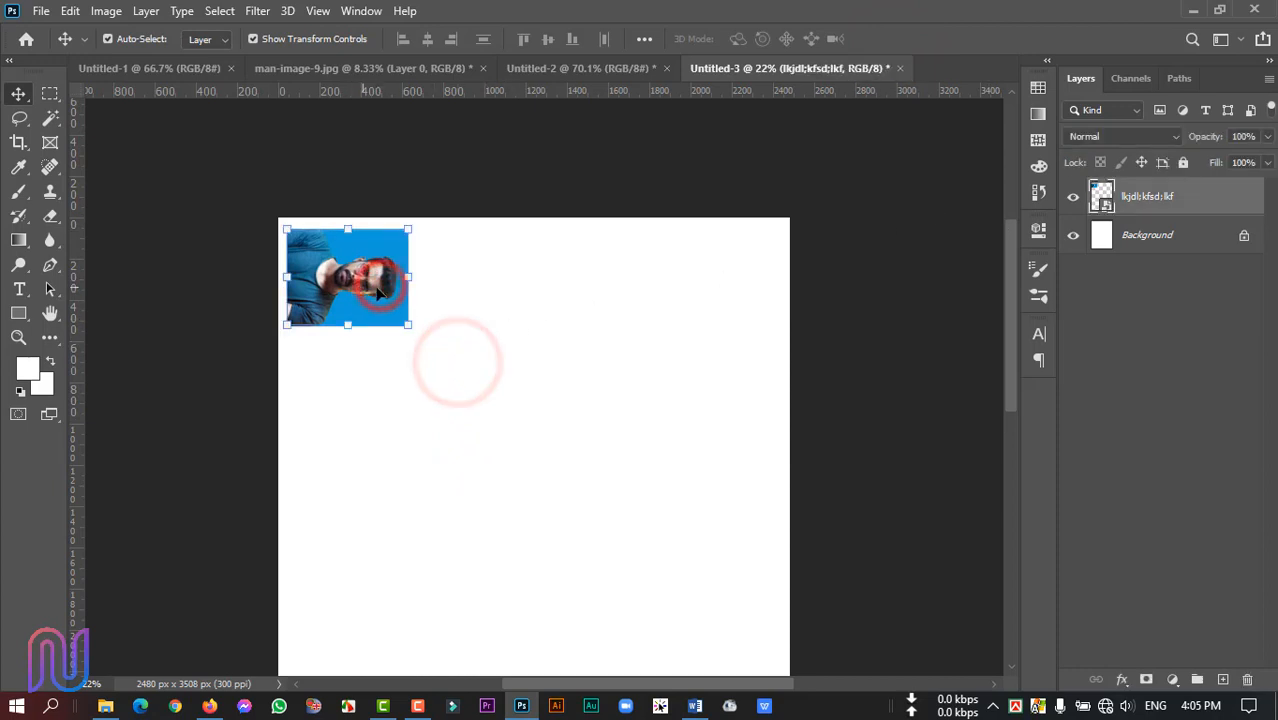
left_click_drag(359, 288, 489, 297)
left_click(476, 390)
left_click_drag(363, 358, 680, 303)
left_click(633, 431)
Step: Move the first photo closer to the page's top edge and line up the second beside it with a narrow gap
scroll(479, 349, "up", 5)
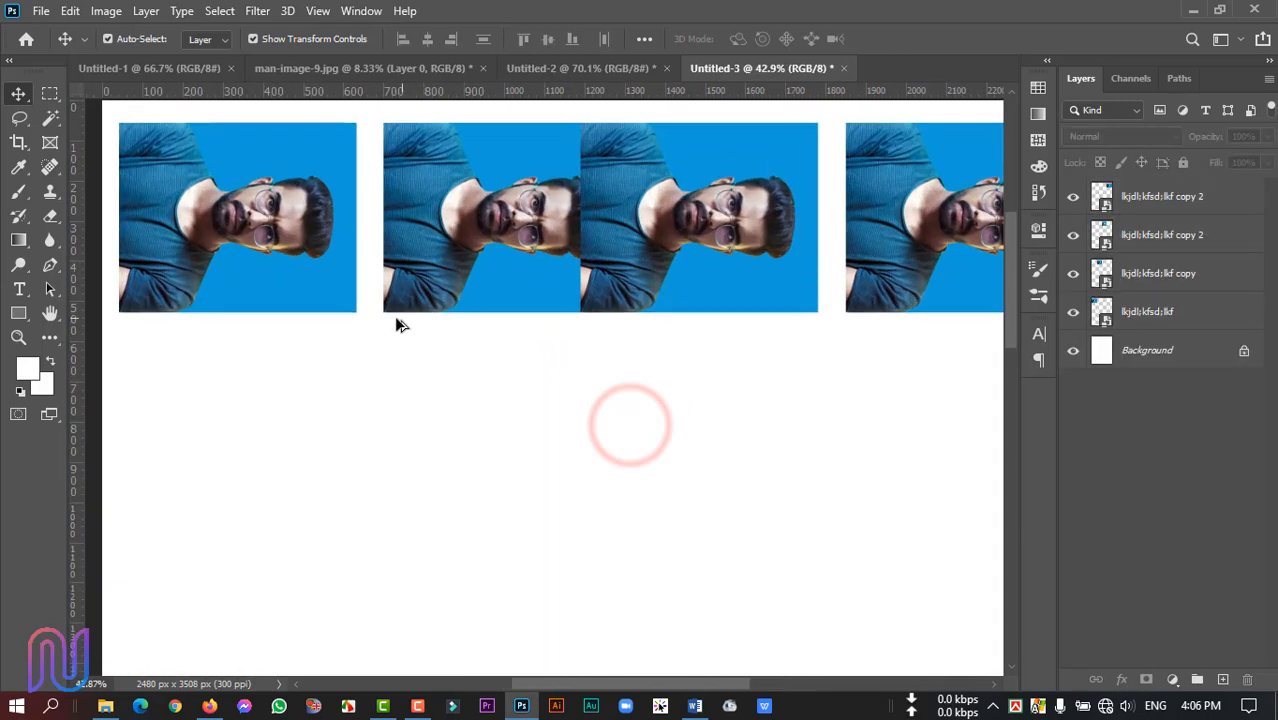
left_click_drag(294, 288, 283, 216)
scroll(135, 200, "up", 8)
scroll(289, 284, "up", 2)
scroll(289, 284, "down", 3)
scroll(589, 280, "up", 2)
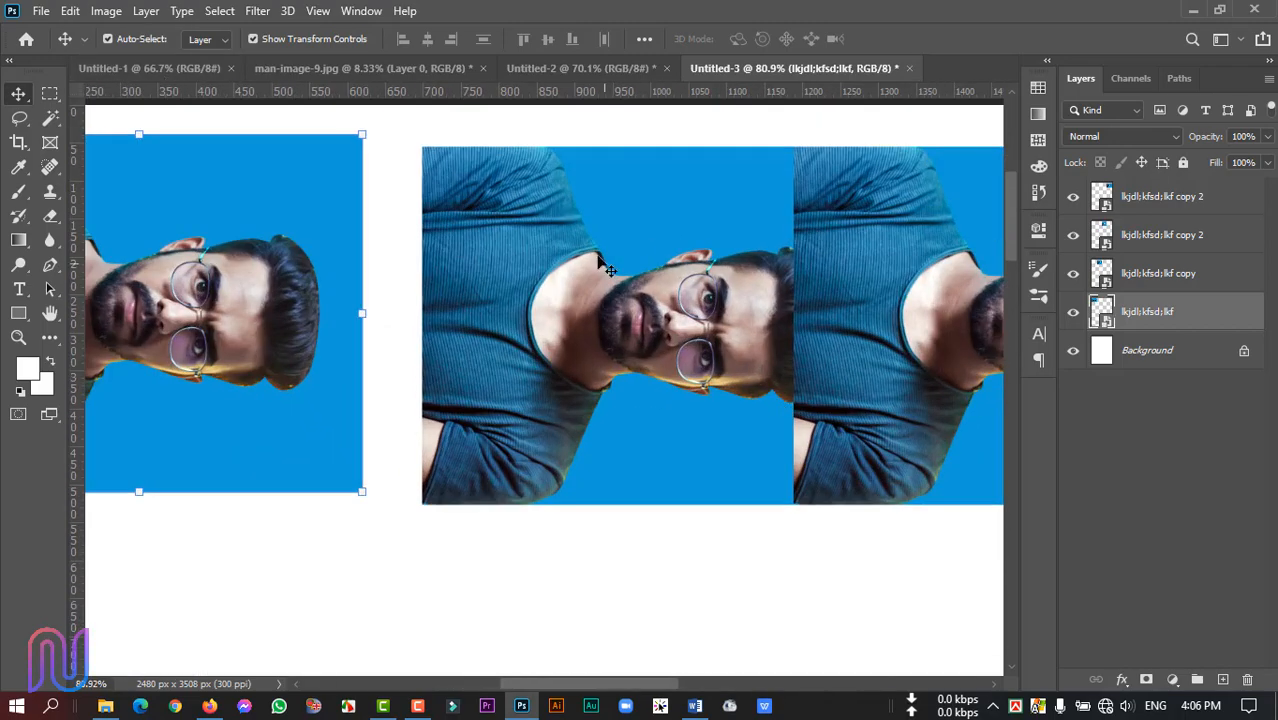
left_click(592, 284)
left_click_drag(590, 283, 553, 276)
Step: Line up the third and fourth photos with the first two, leaving equally narrow gaps
scroll(565, 280, "down", 4)
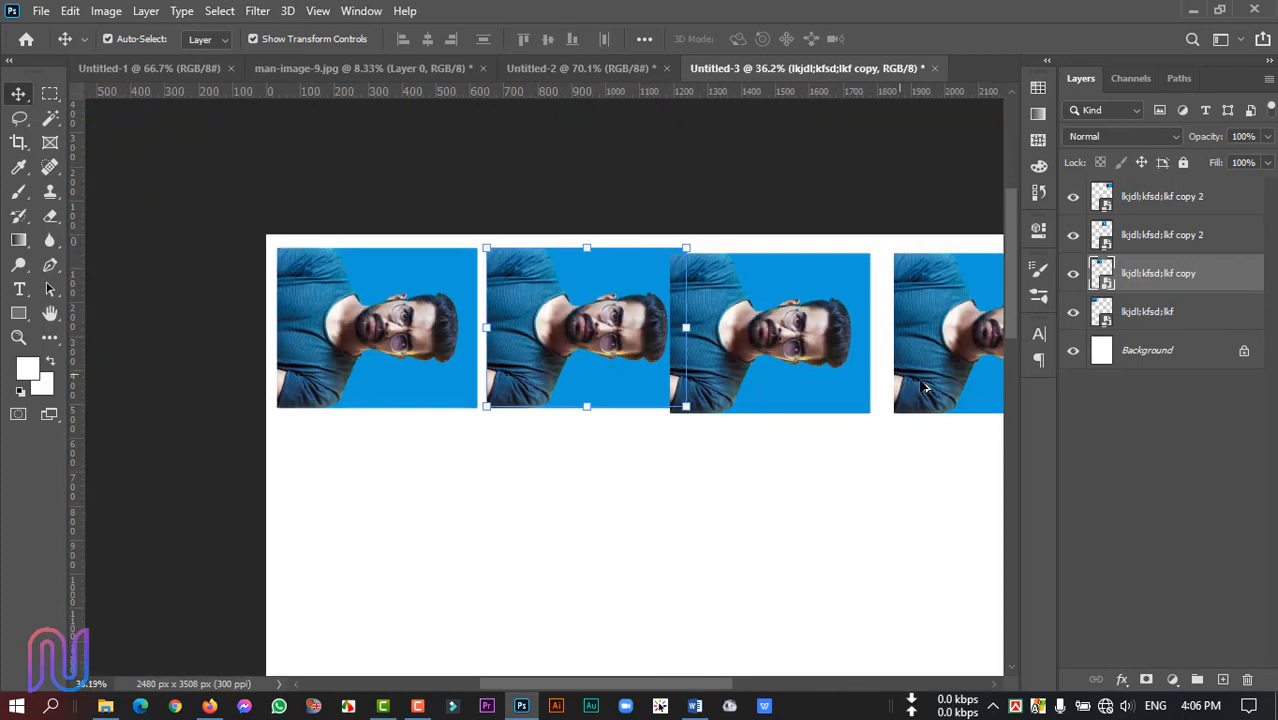
scroll(650, 390, "up", 3)
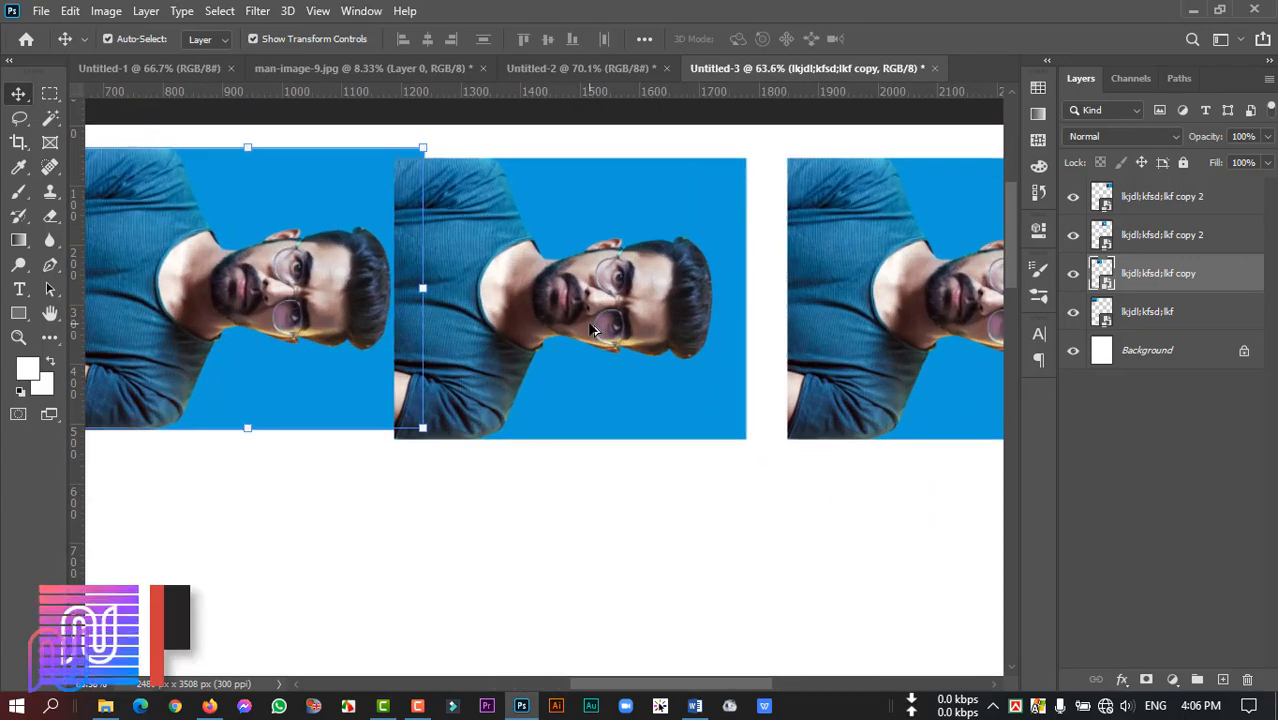
left_click_drag(776, 288, 782, 290)
left_click(392, 276)
left_click_drag(392, 276, 430, 266)
scroll(563, 471, "down", 4)
Step: Select all four photos in the top row and duplicate them as a second row directly below, leaving a 72 px gap
left_click(362, 505)
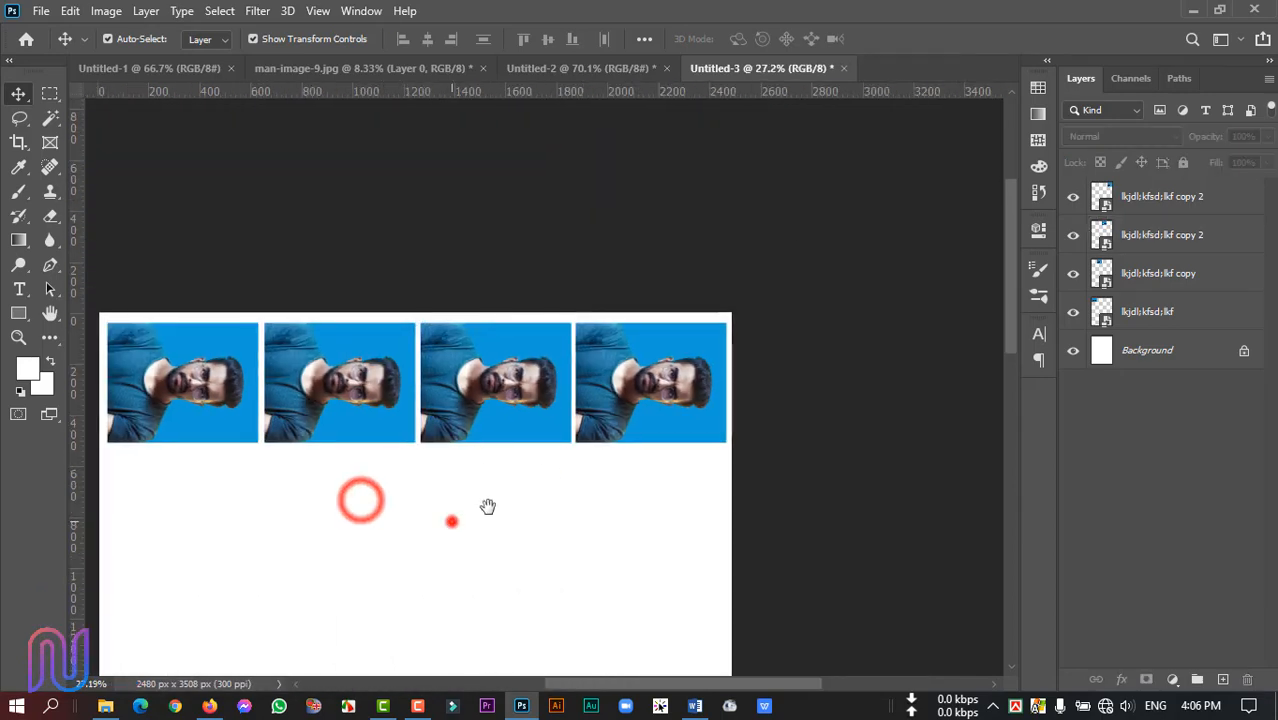
left_click_drag(451, 519, 593, 436)
left_click_drag(262, 391, 827, 228)
scroll(710, 418, "down", 2)
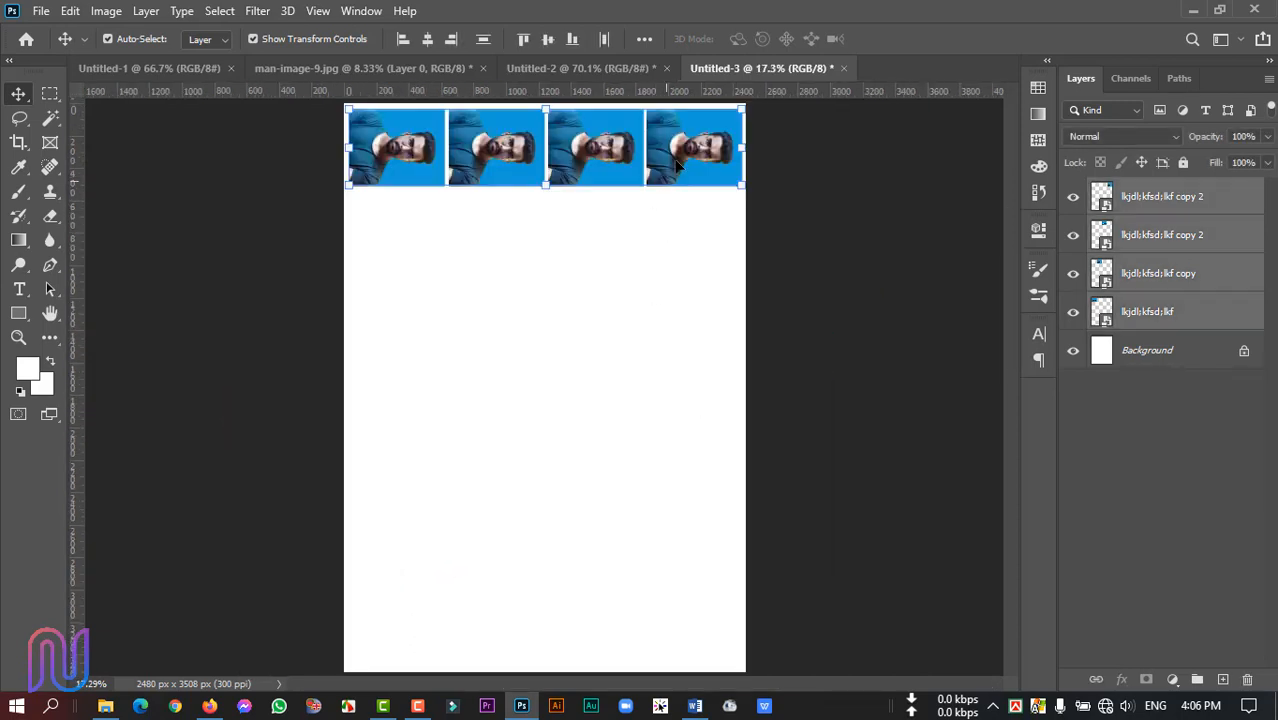
left_click_drag(678, 150, 668, 242)
Step: Duplicate both rows of photos down the page twice to make six rows of four, spaced 72 px apart
left_click(633, 380)
left_click_drag(388, 314, 676, 325)
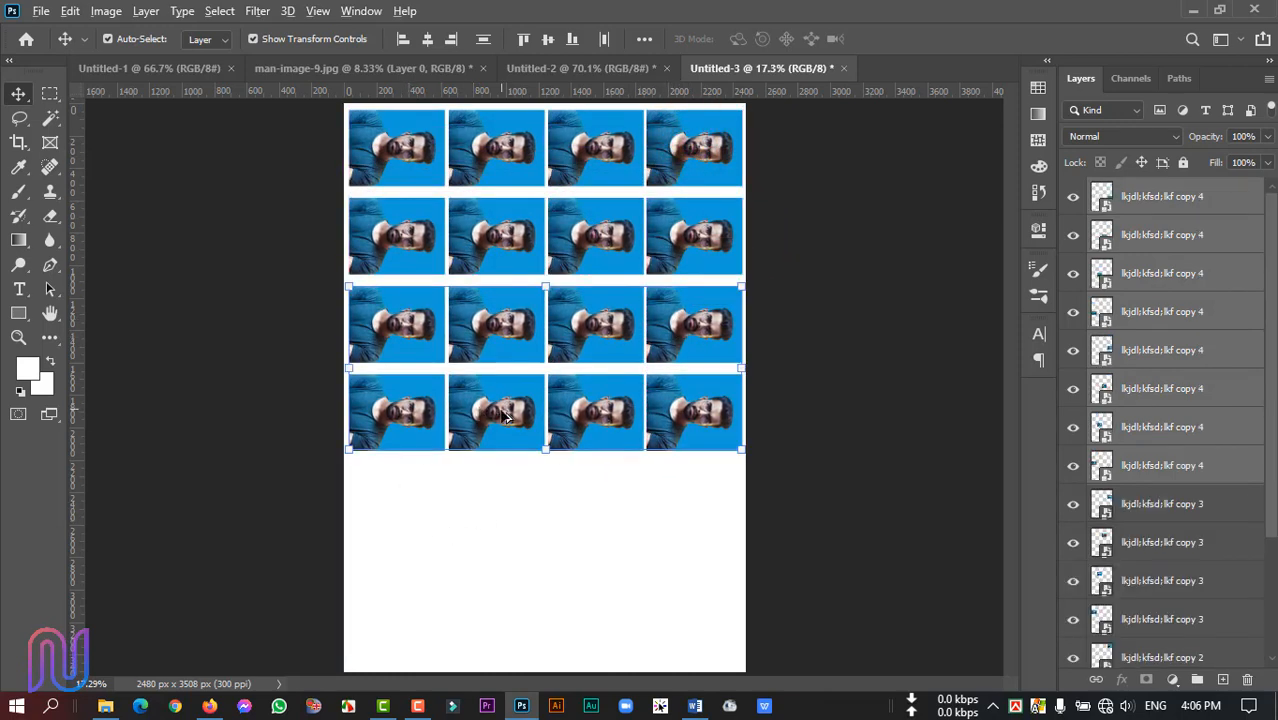
left_click_drag(503, 410, 472, 584)
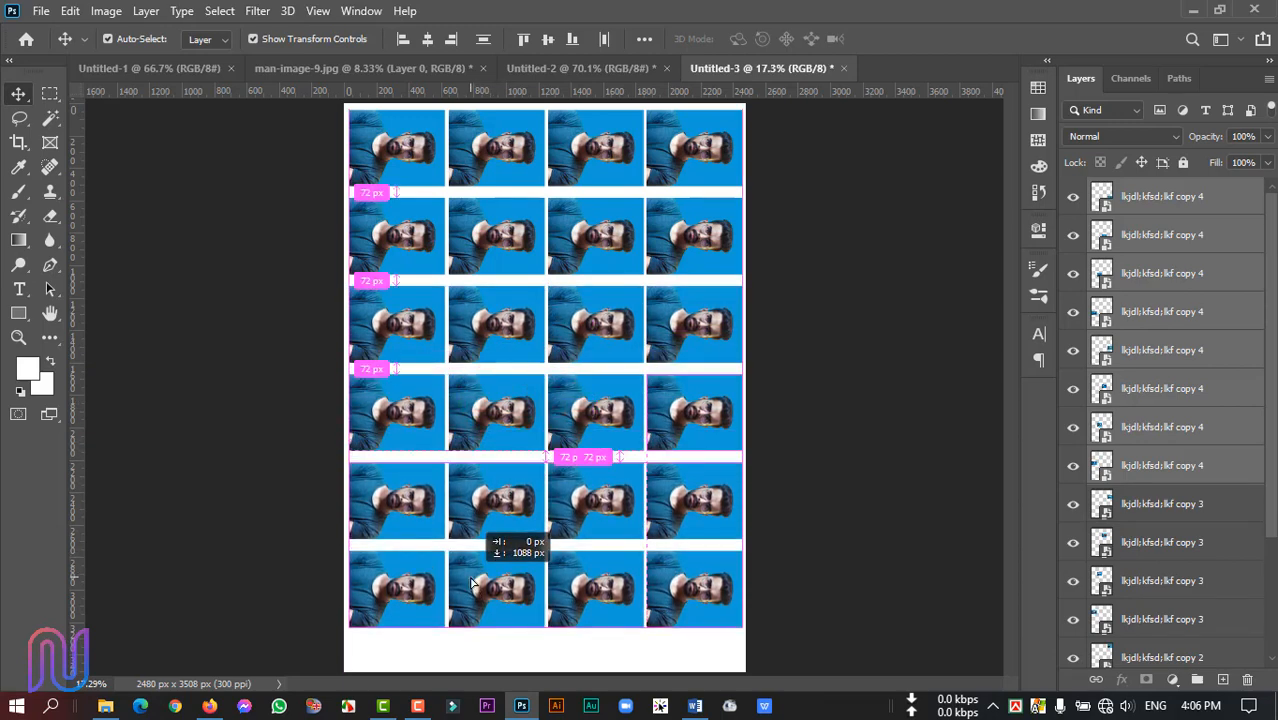
left_click_drag(471, 583, 471, 583)
left_click(868, 437)
Step: Examine the photo sheet's rows, spacing and empty strip at the page's lower edge, and look through its layers
scroll(620, 646, "down", 4)
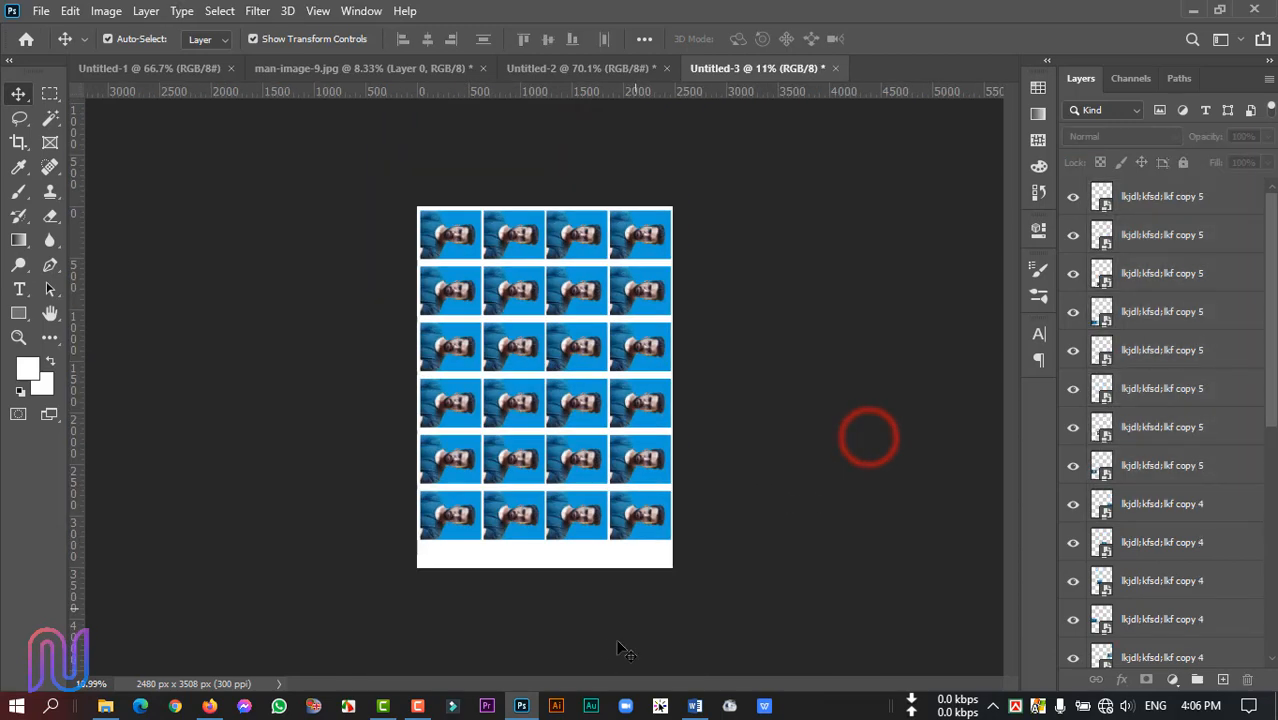
scroll(579, 533, "up", 4)
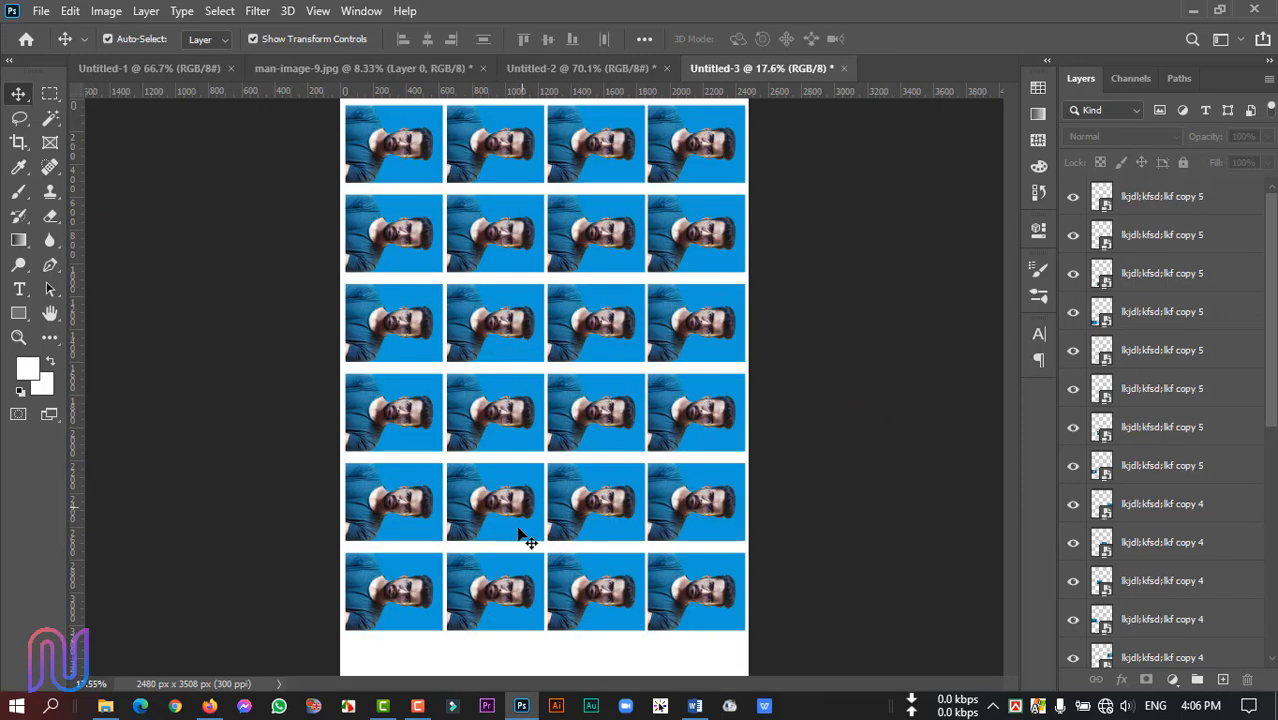
scroll(573, 625, "down", 2)
scroll(536, 633, "up", 3)
scroll(391, 653, "down", 1)
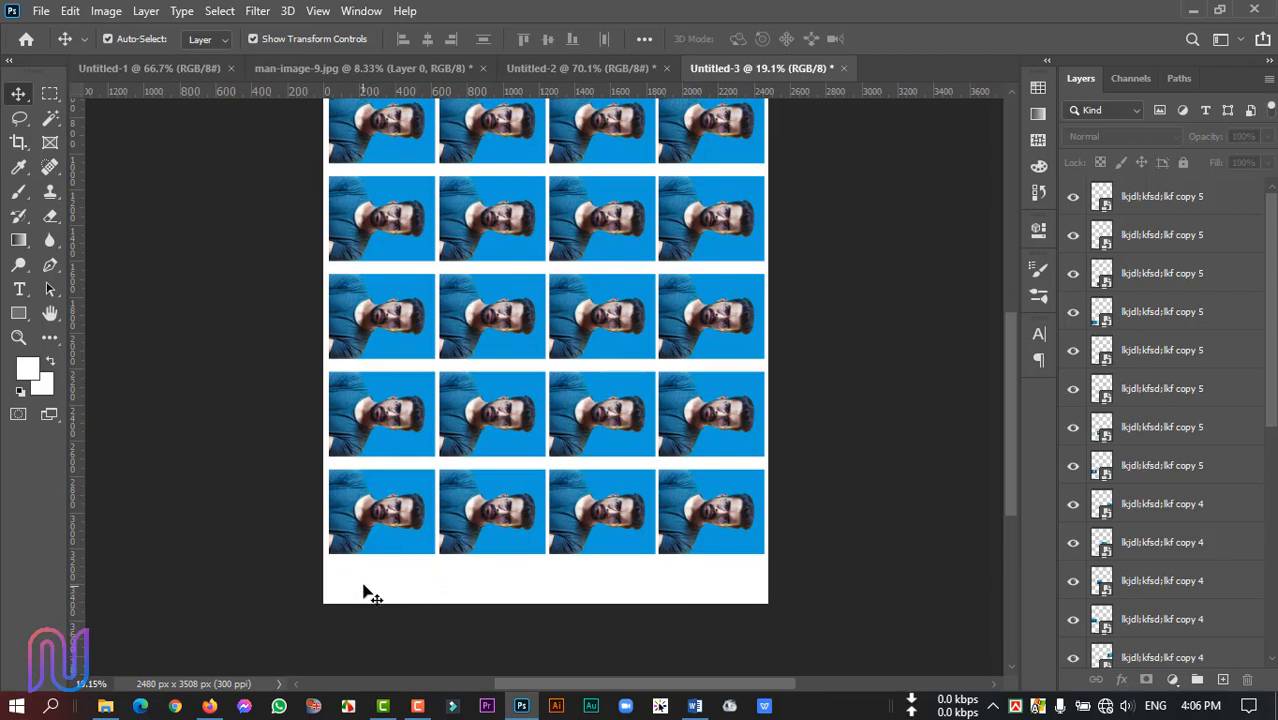
left_click(706, 530)
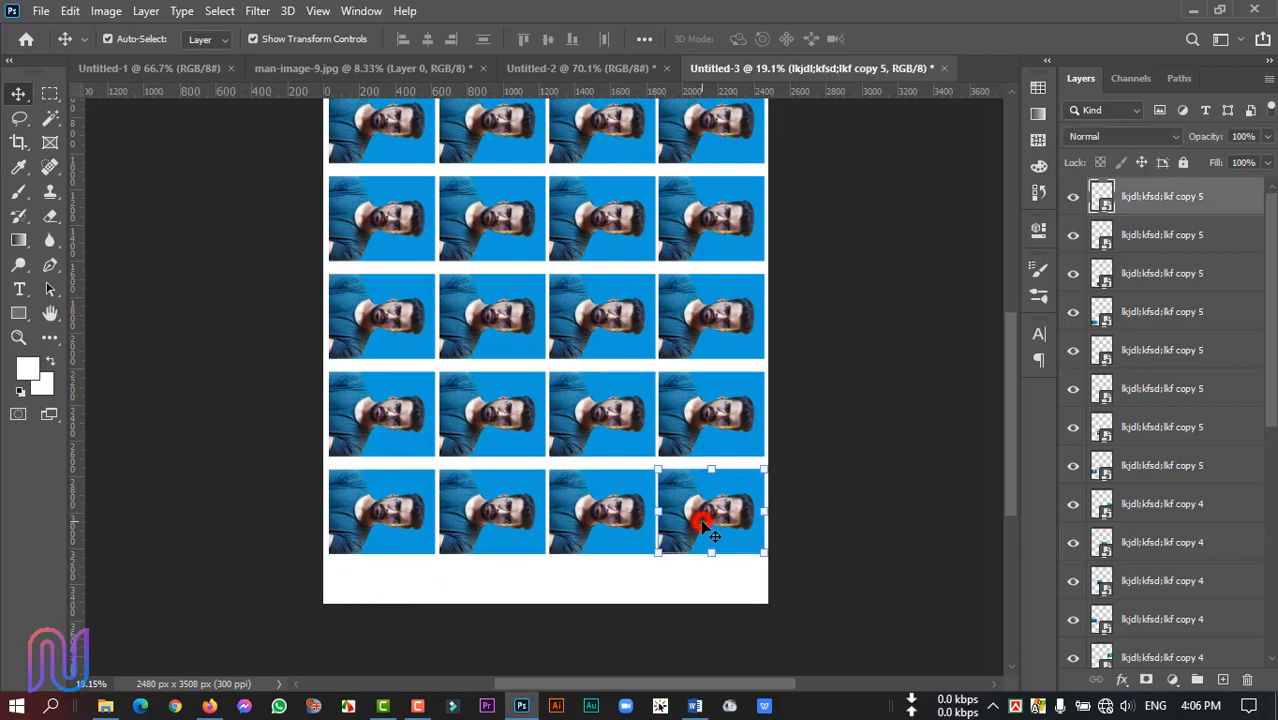
left_click(616, 590)
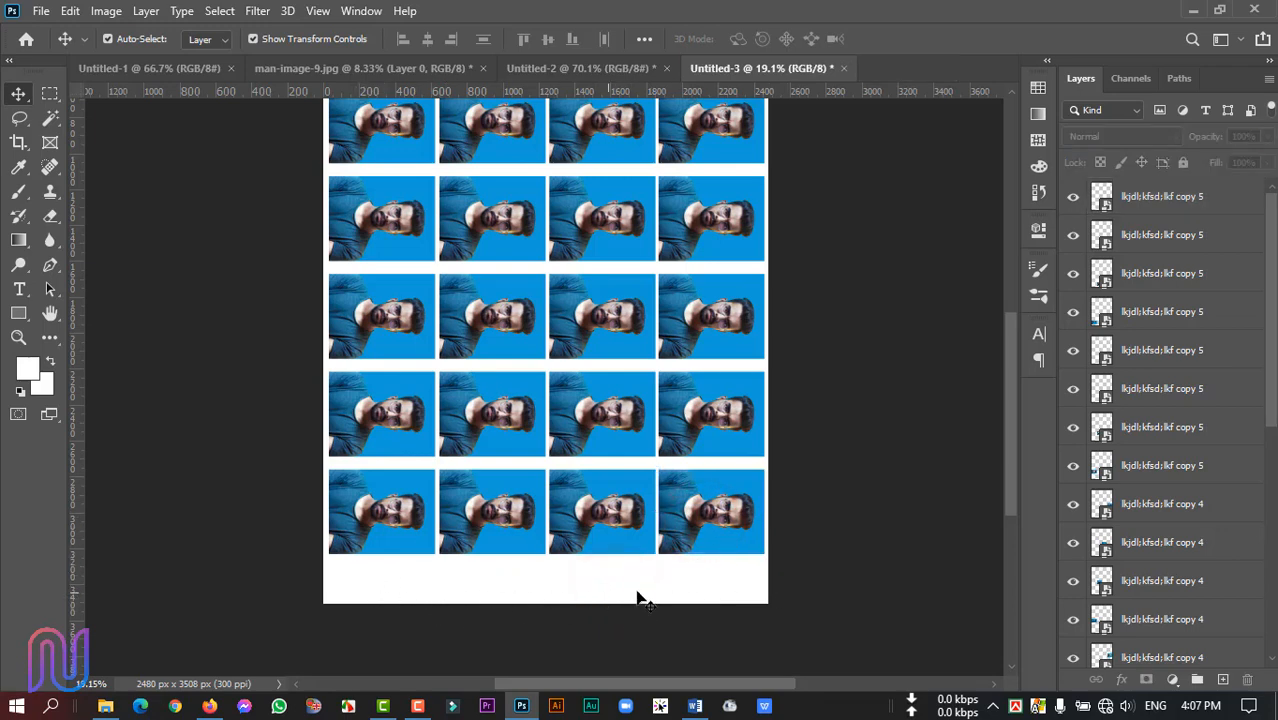
scroll(505, 590, "down", 2)
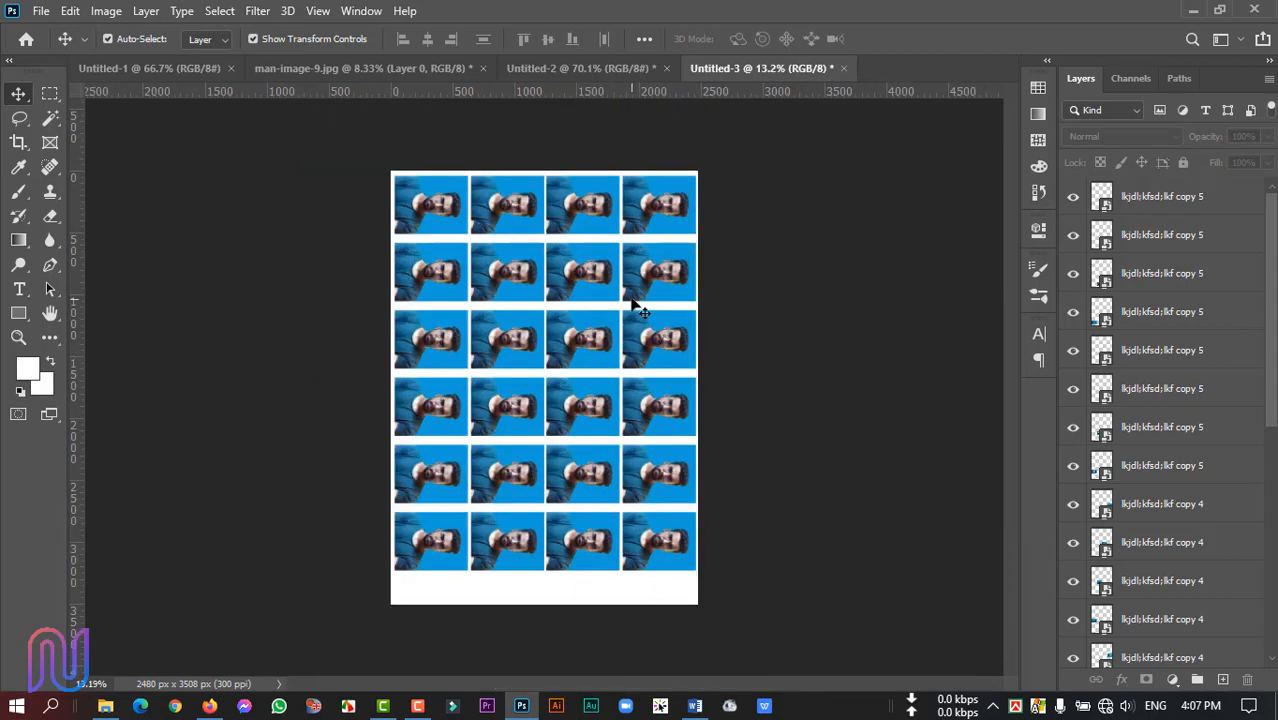
scroll(557, 345, "up", 3)
scroll(556, 288, "down", 2)
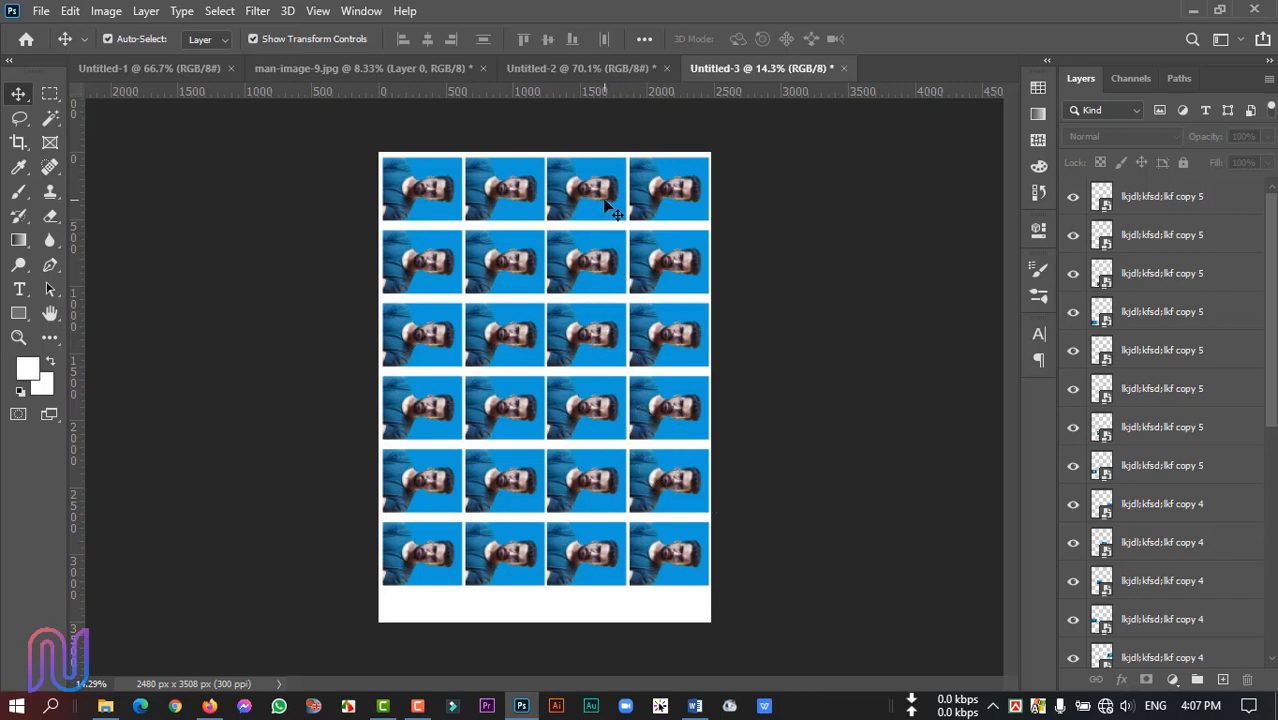
scroll(546, 178, "up", 4)
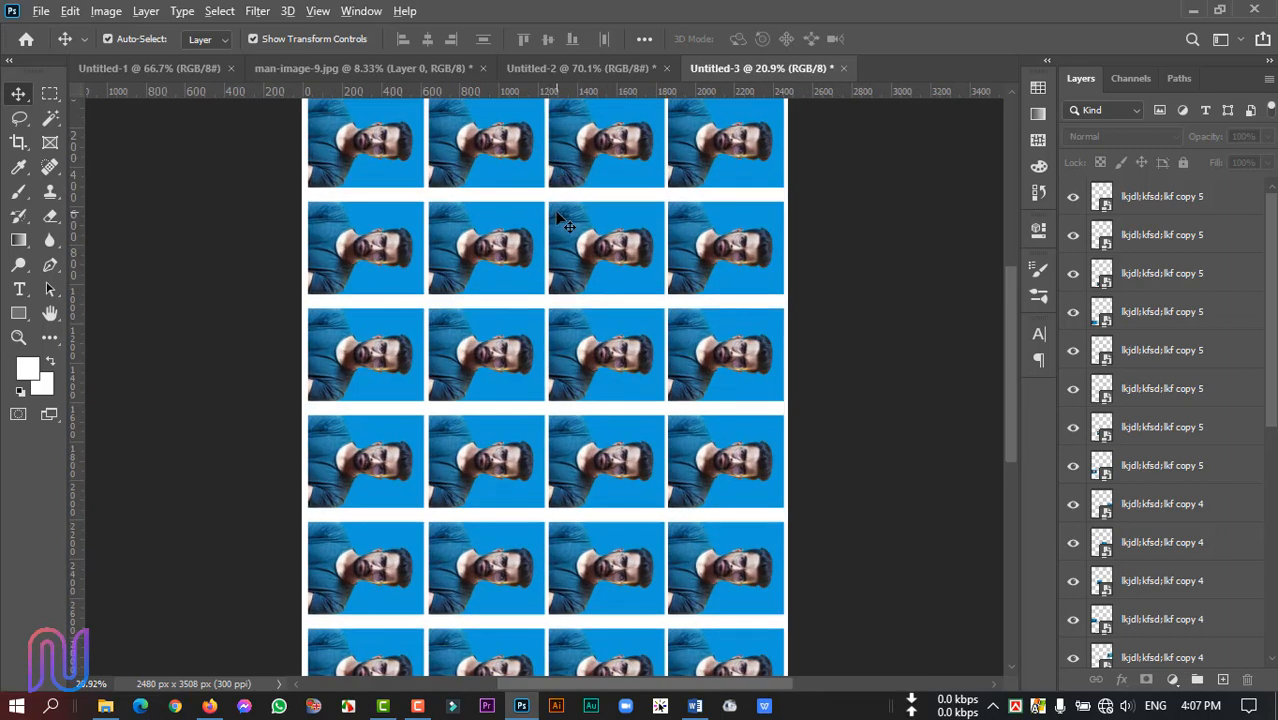
scroll(560, 216, "down", 4)
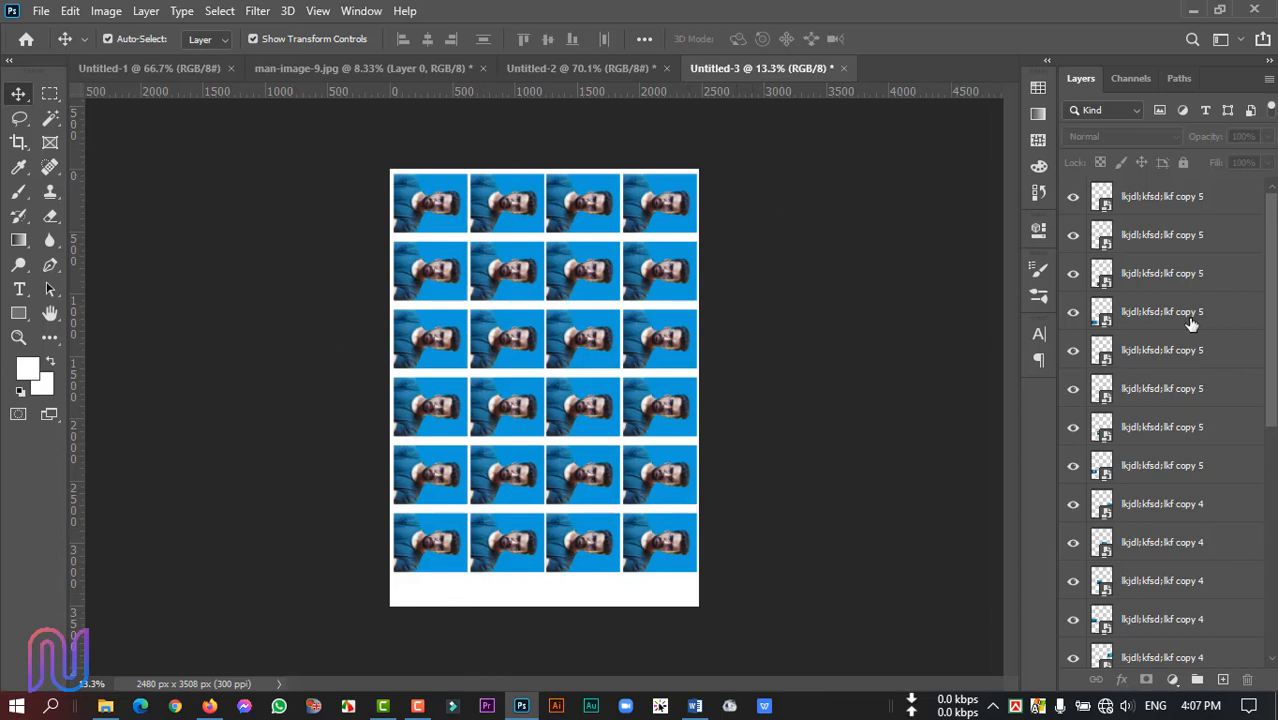
scroll(1168, 460, "down", 2)
scroll(1158, 582, "down", 4)
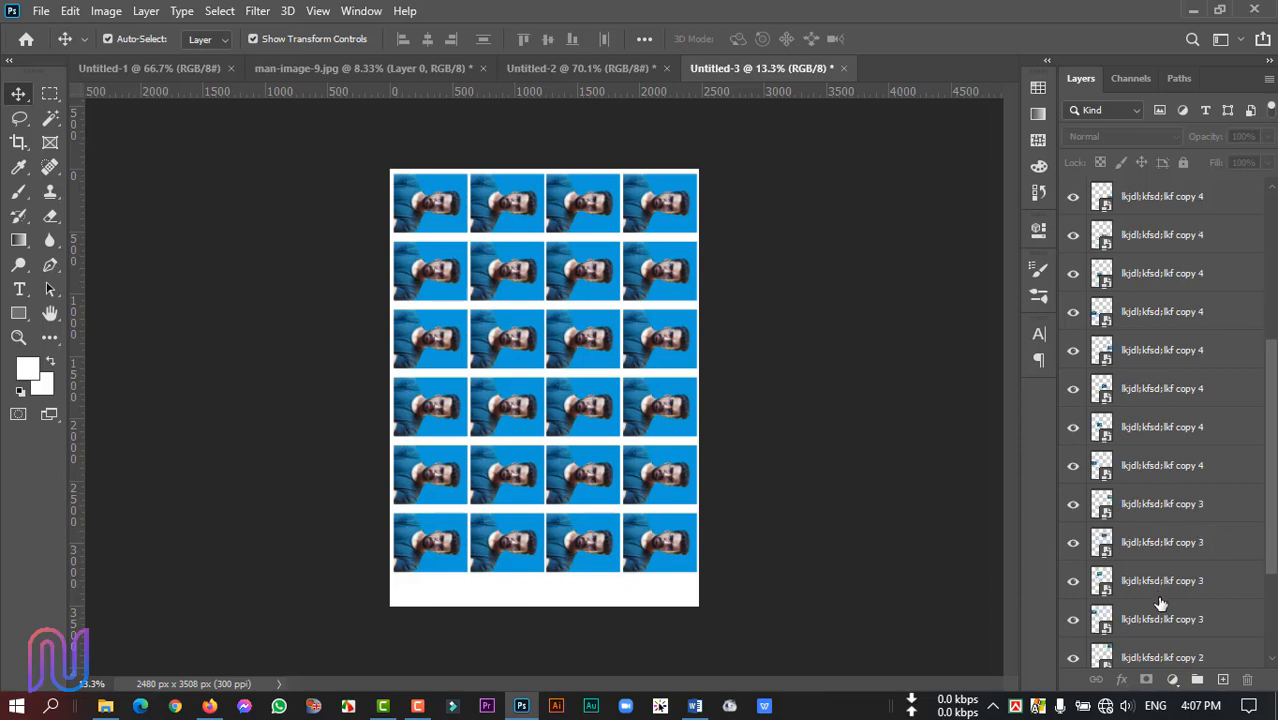